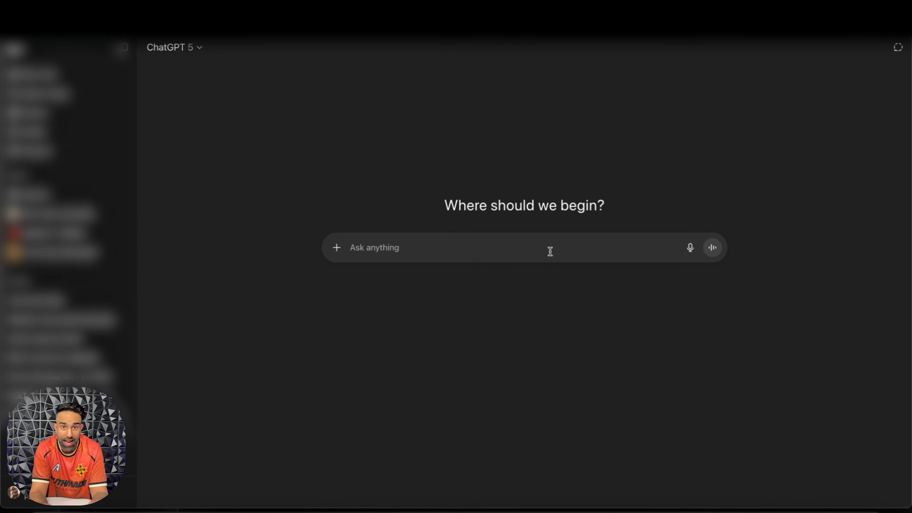
# Step: Begin the prompt with "I want to create a great prompt for BOLT to build the new landing page for our new FORMula basketball for IN THE LAB."
pyautogui.write('I')
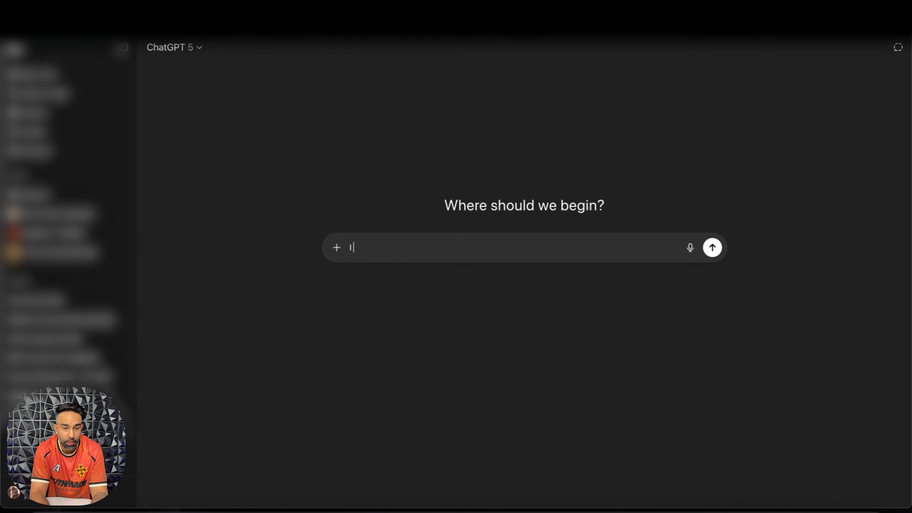
pyautogui.write(' want to create a great prompt ')
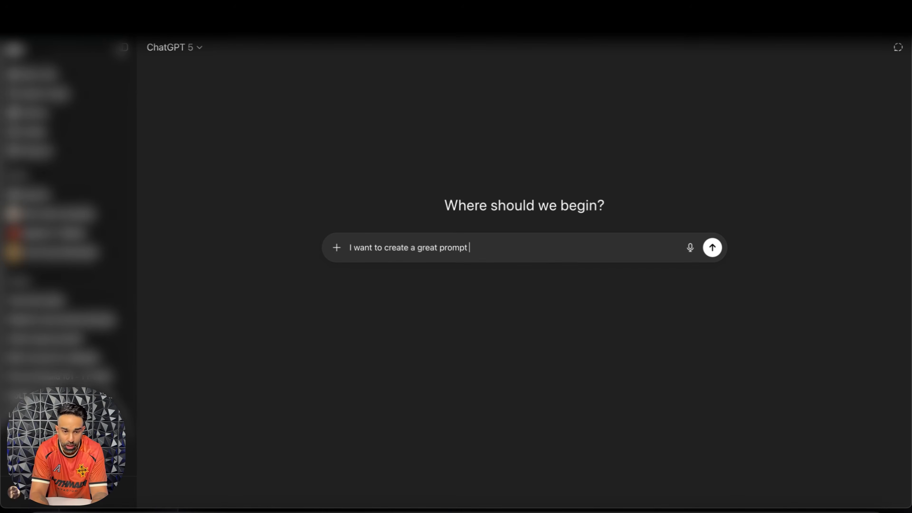
pyautogui.write('or ra')
pyautogui.press('BackSpace')
pyautogui.press('BackSpace')
pyautogui.press('BackSpace')
pyautogui.press('BackSpace')
pyautogui.press('BackSpace')
pyautogui.write('for')
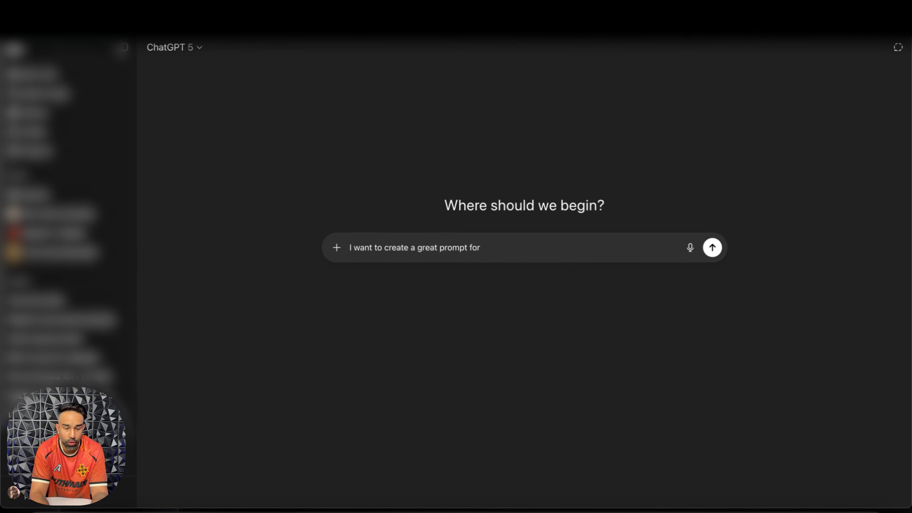
pyautogui.write(' BOLT to build ')
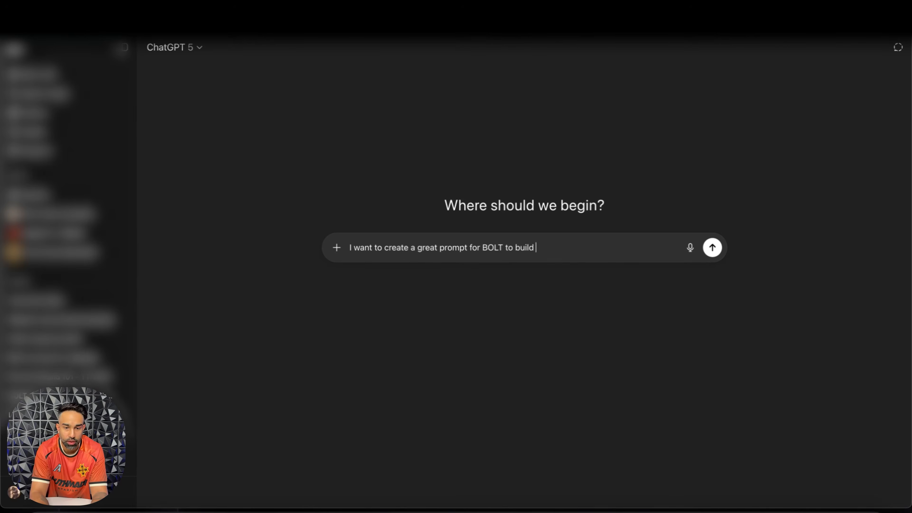
pyautogui.write('the new landing page for our new ')
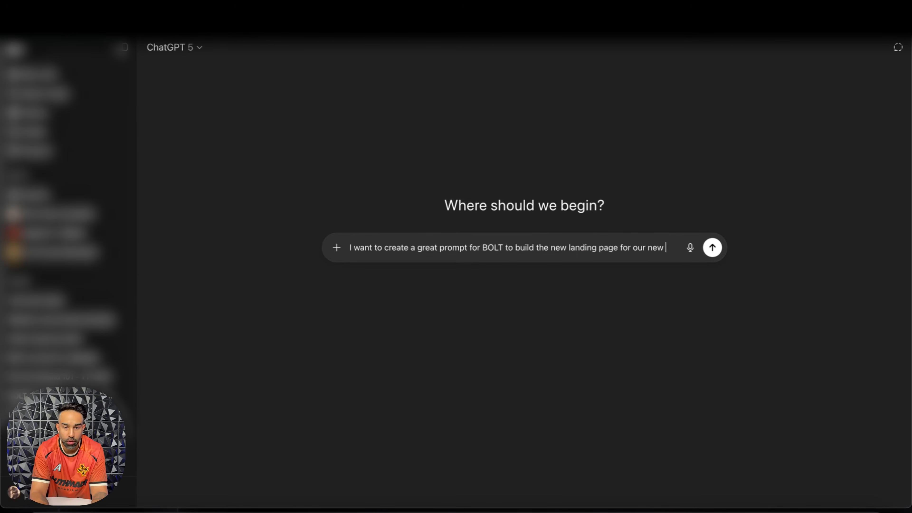
pyautogui.write('FRO')
pyautogui.press('BackSpace')
pyautogui.press('BackSpace')
pyautogui.write('ORMula basketball f')
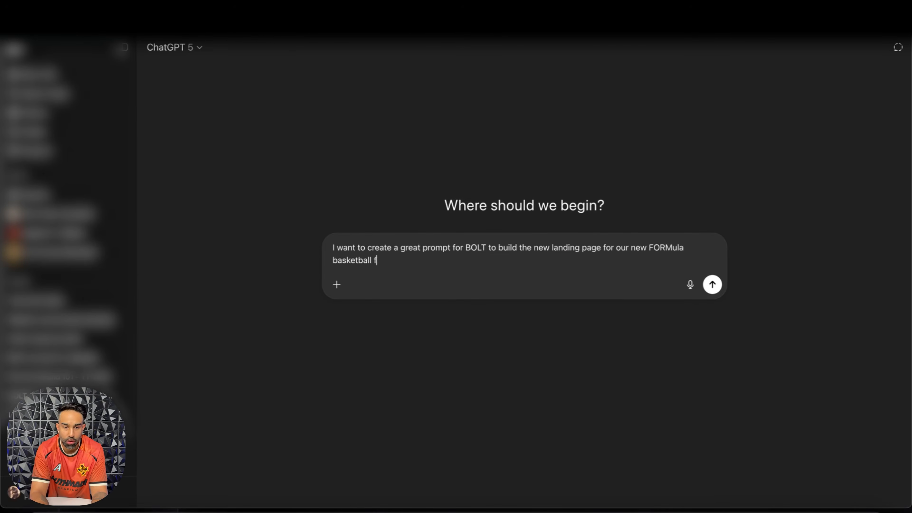
pyautogui.write('or I N THE LAB.')
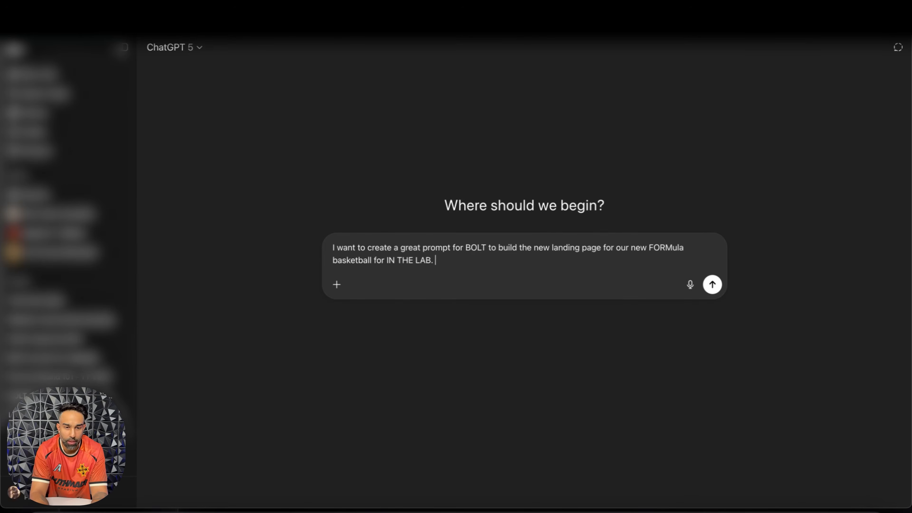
pyautogui.write(' I want yo')
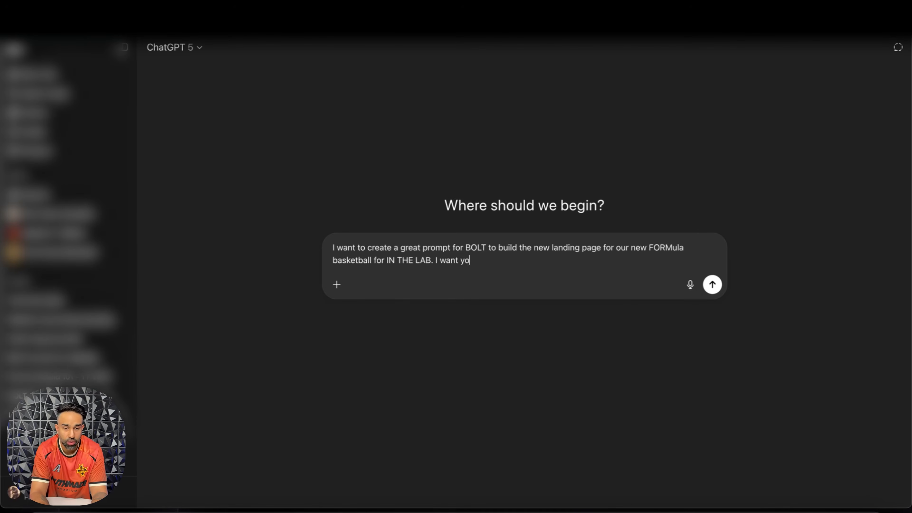
pyautogui.write('u to create a graet prompt ')
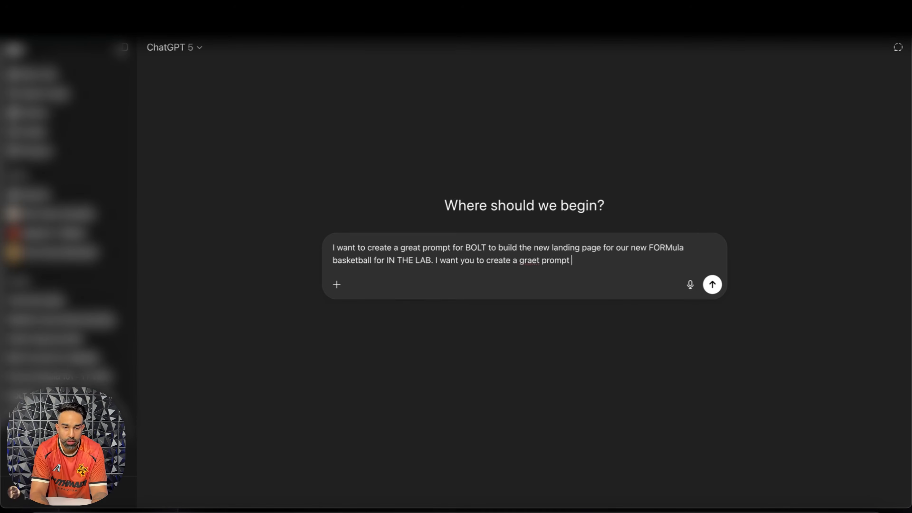
pyautogui.write('to ensure we have the bet')
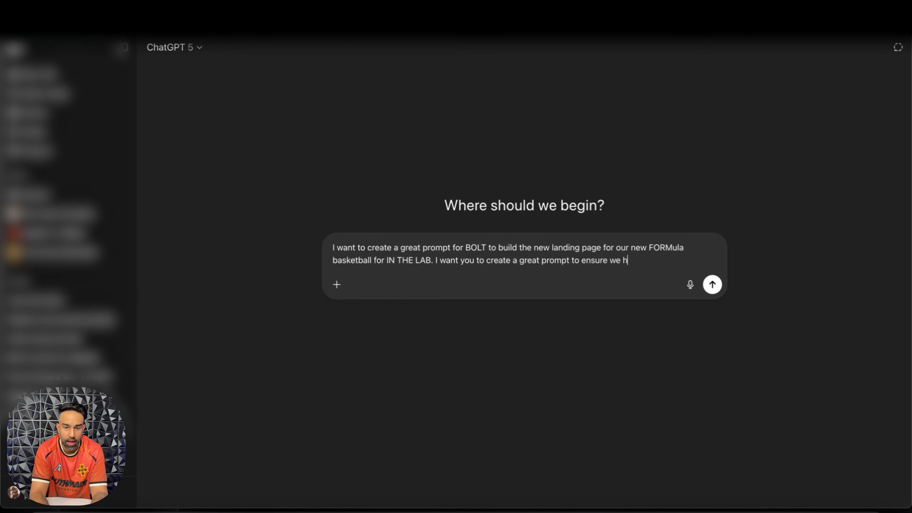
# Step: Add "I want you to create a great prompt to ensure we have the best landing page possible based on the top landing page principles and foundations."
pyautogui.press('BackSpace')
pyautogui.press('BackSpace')
pyautogui.write('st landing page ps')
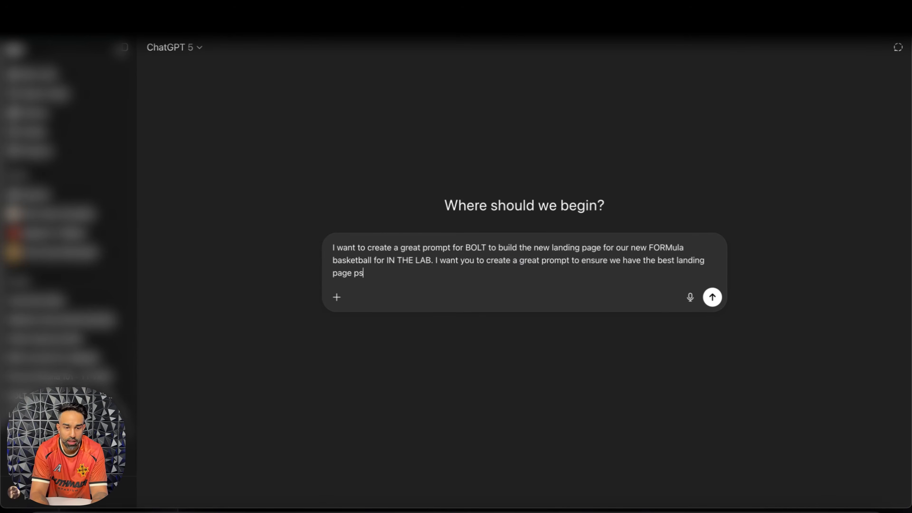
pyautogui.press('BackSpace')
pyautogui.write('ossible based on ')
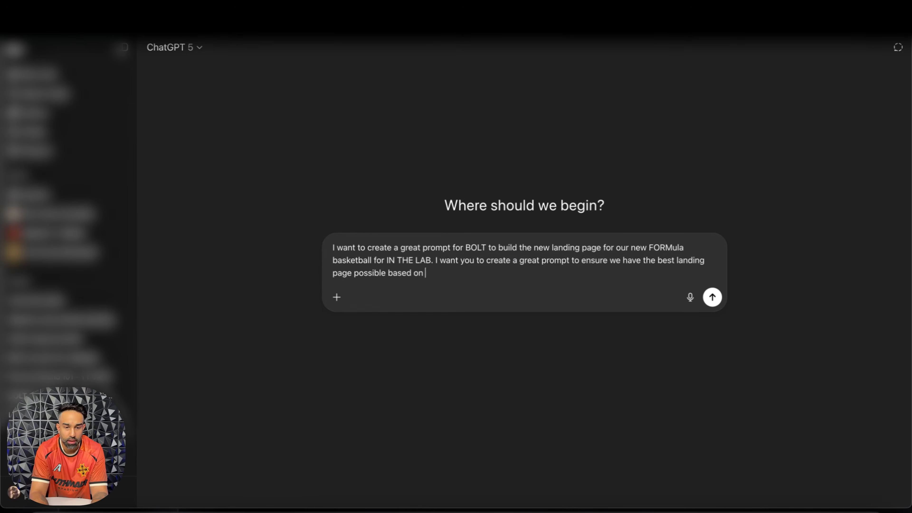
pyautogui.write('the top landing page princ')
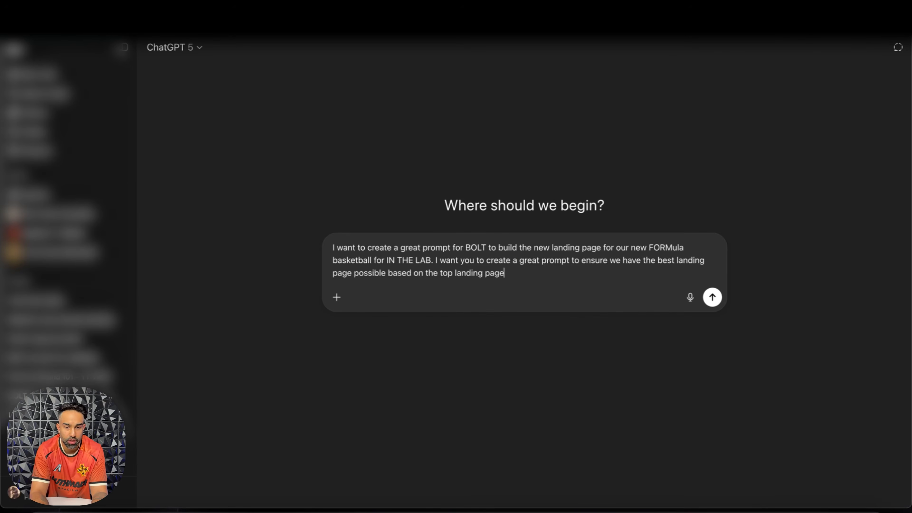
pyautogui.write('iples and foundations.')
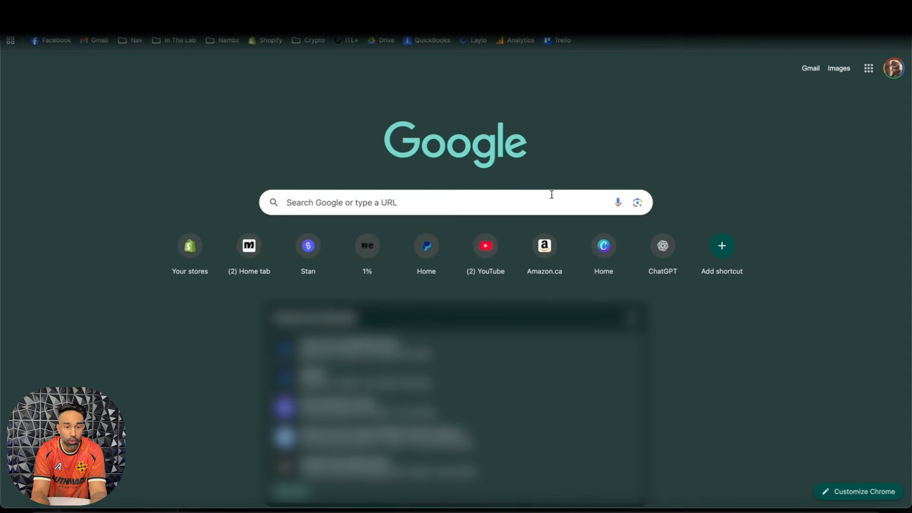
# Step: Search Google for "i wnat to know how t obuold the best landing page"
pyautogui.click(540, 199)
pyautogui.write('i wnat to know t')
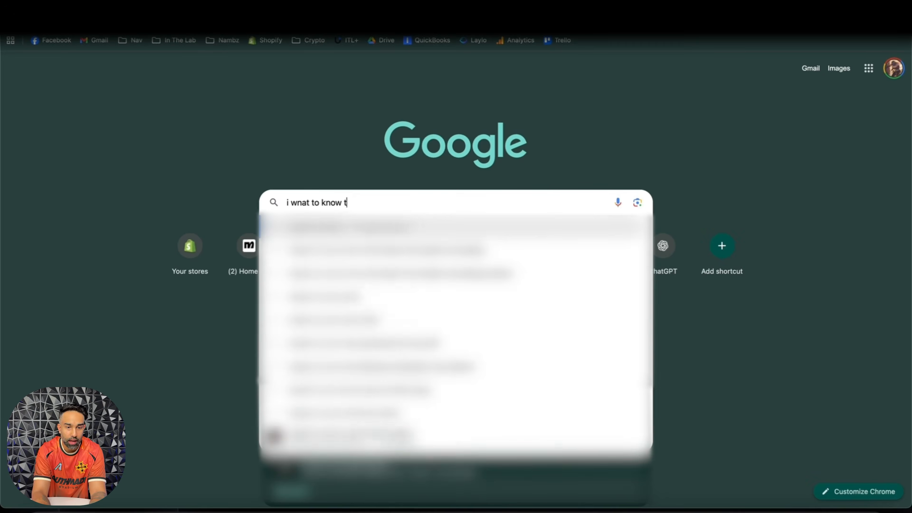
pyautogui.press('BackSpace')
pyautogui.write('how t obuol')
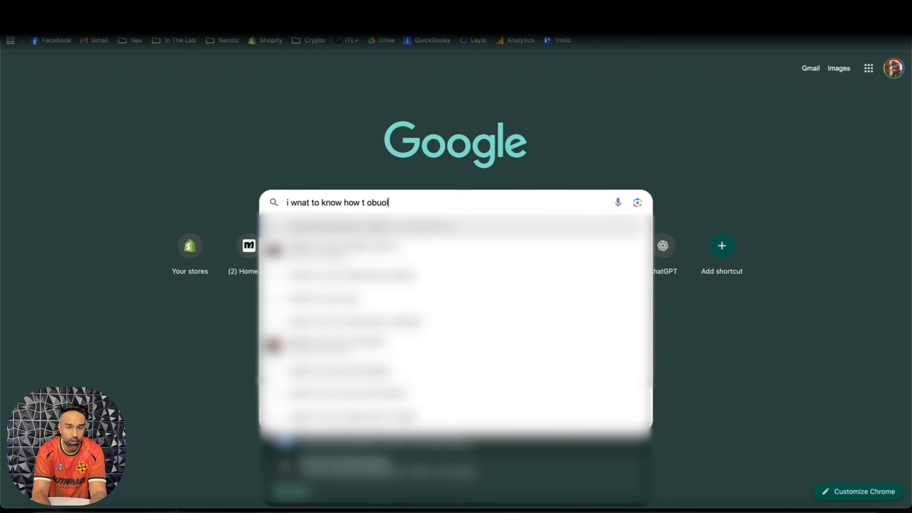
pyautogui.write('d the bast lanind page')
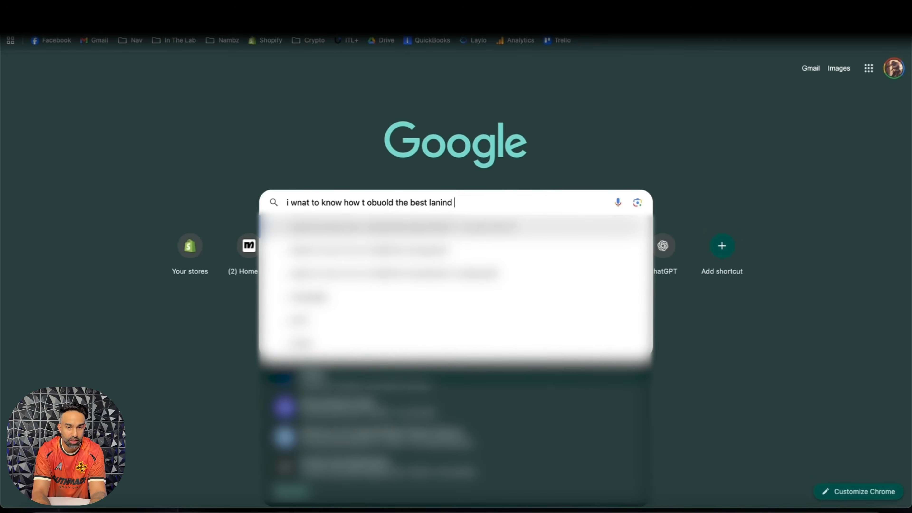
pyautogui.doubleClick(437, 203)
pyautogui.write('landing')
pyautogui.press('Return')
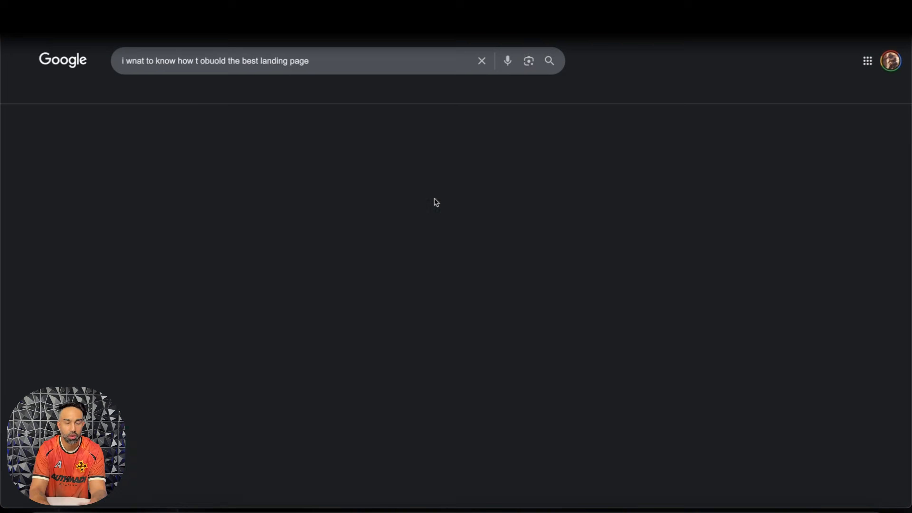
# Step: Expand the AI Overview and read through its landing page advice, the articles, forum discussions and video results
pyautogui.scroll(-4, 320, 240)
pyautogui.scroll(-5, 321, 242)
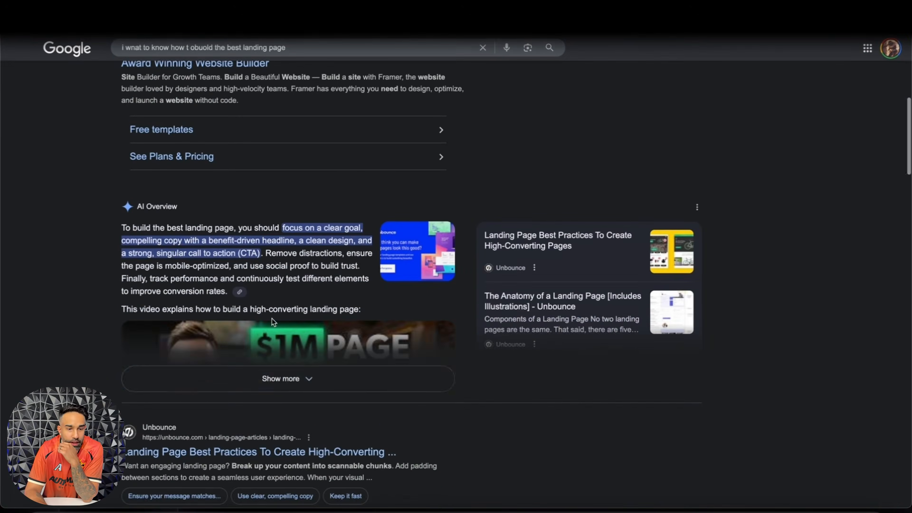
pyautogui.click(275, 390)
pyautogui.scroll(-3, 350, 328)
pyautogui.scroll(-6, 257, 312)
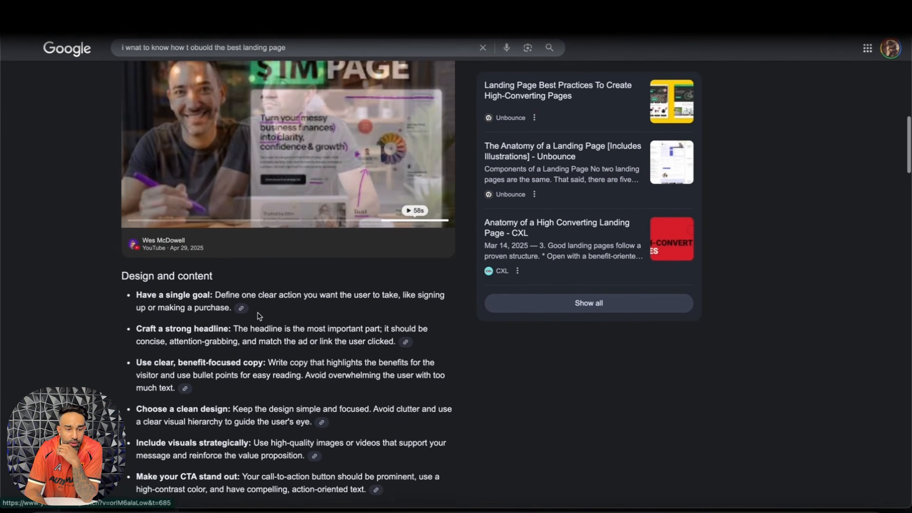
pyautogui.scroll(-20, 261, 230)
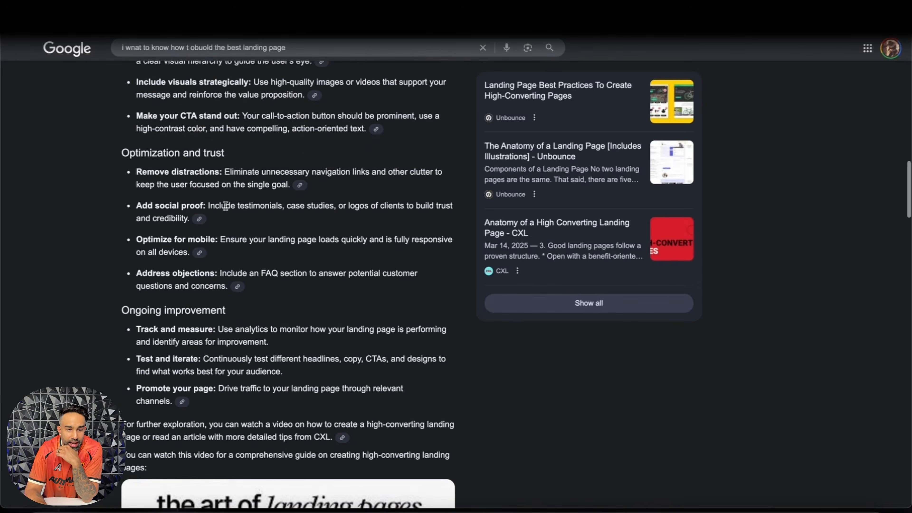
pyautogui.scroll(-15, 319, 196)
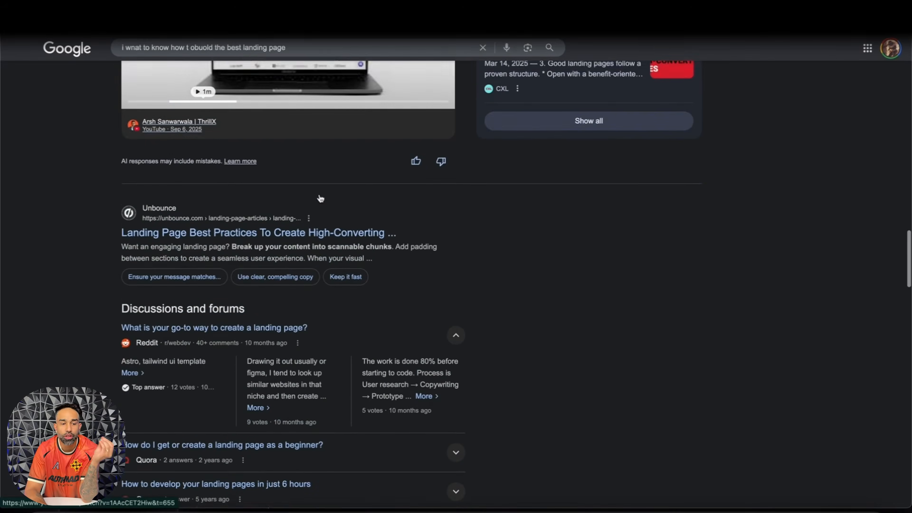
pyautogui.scroll(5, 319, 194)
pyautogui.scroll(-11, 320, 194)
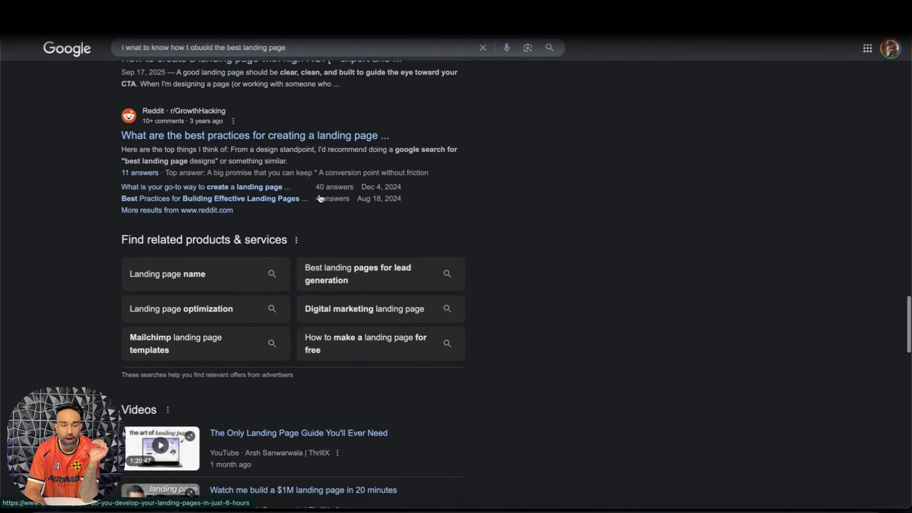
pyautogui.scroll(-4, 319, 198)
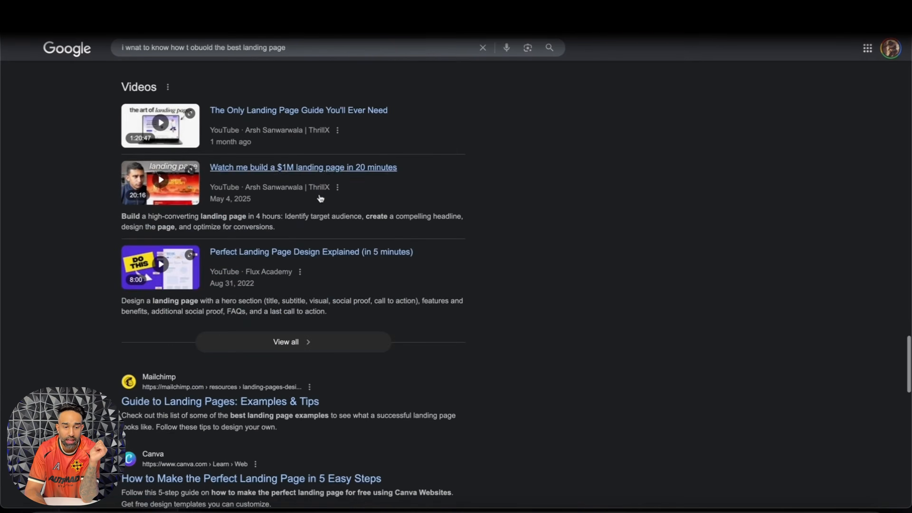
pyautogui.scroll(20, 319, 197)
# Step: Switch to YouTube and search for "daniel priestley"
pyautogui.press('super+l')
pyautogui.write('y')
pyautogui.press('Return')
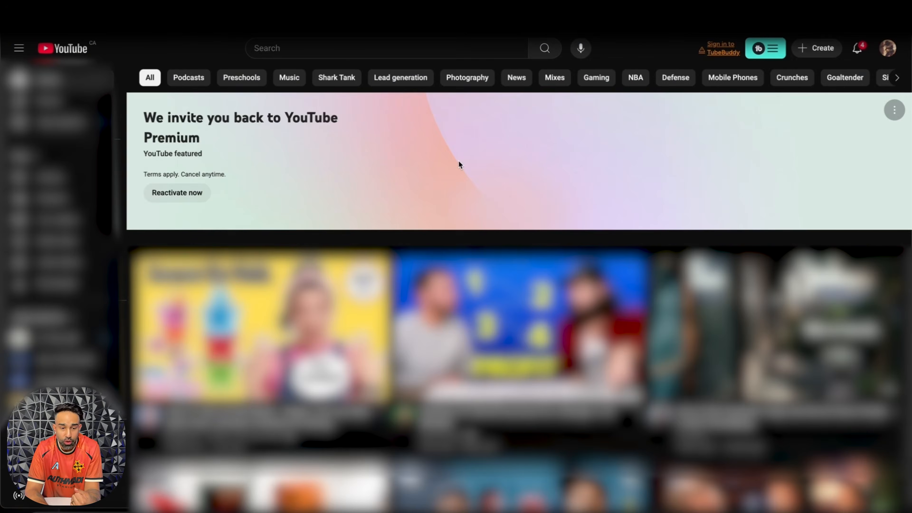
pyautogui.click(473, 50)
pyautogui.write('daniel ')
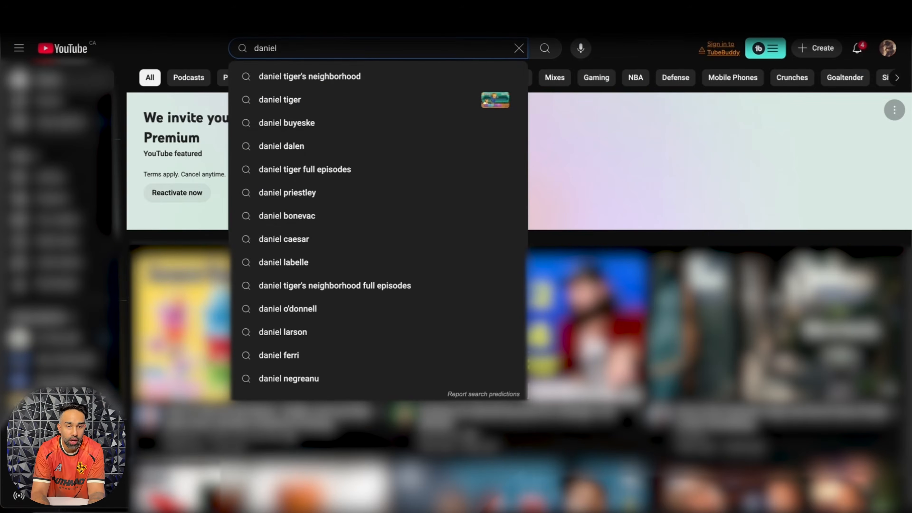
pyautogui.write('prie')
pyautogui.click(456, 76)
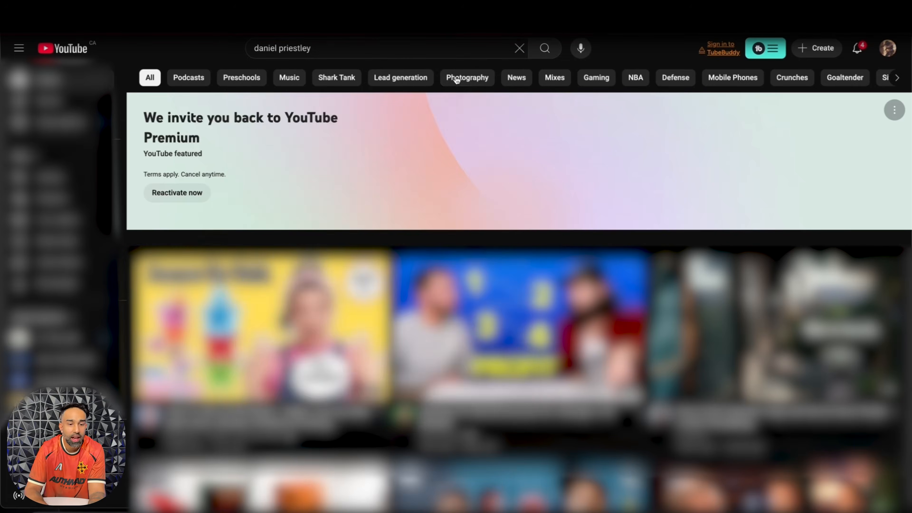
pyautogui.scroll(-3, 460, 223)
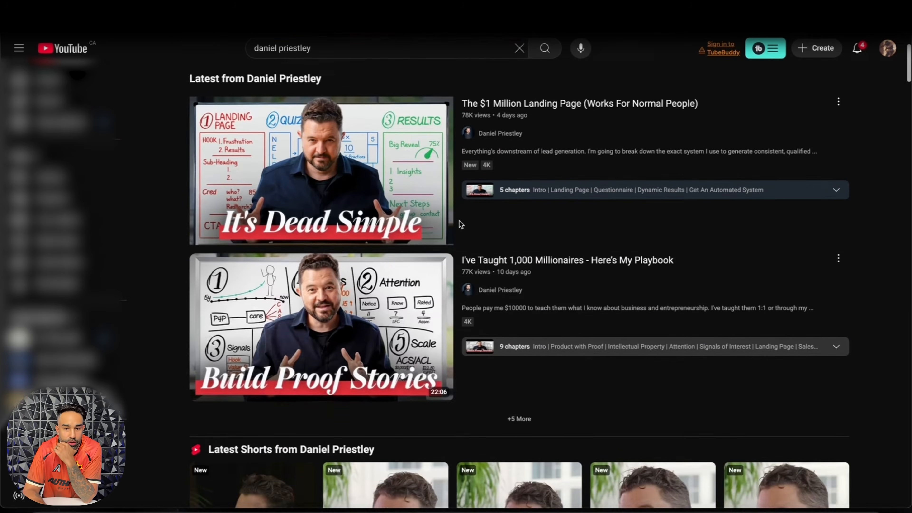
pyautogui.click(498, 284)
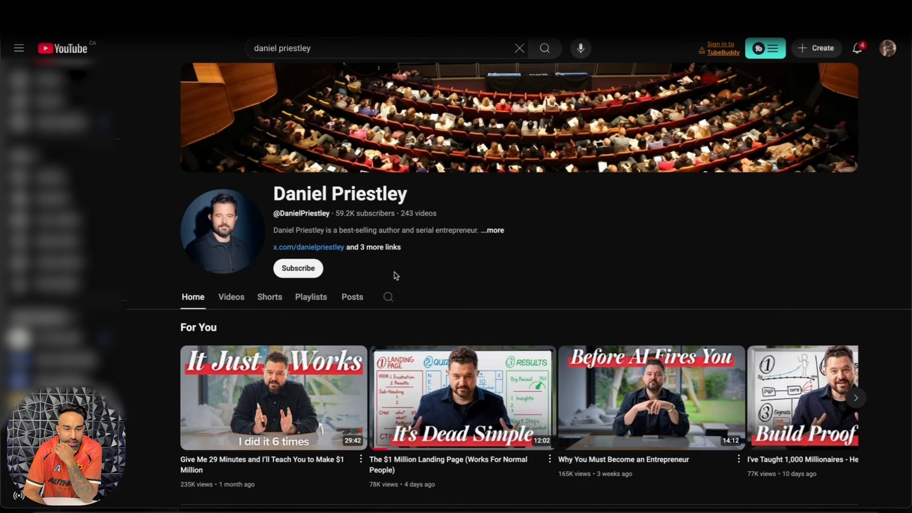
pyautogui.scroll(-5, 395, 275)
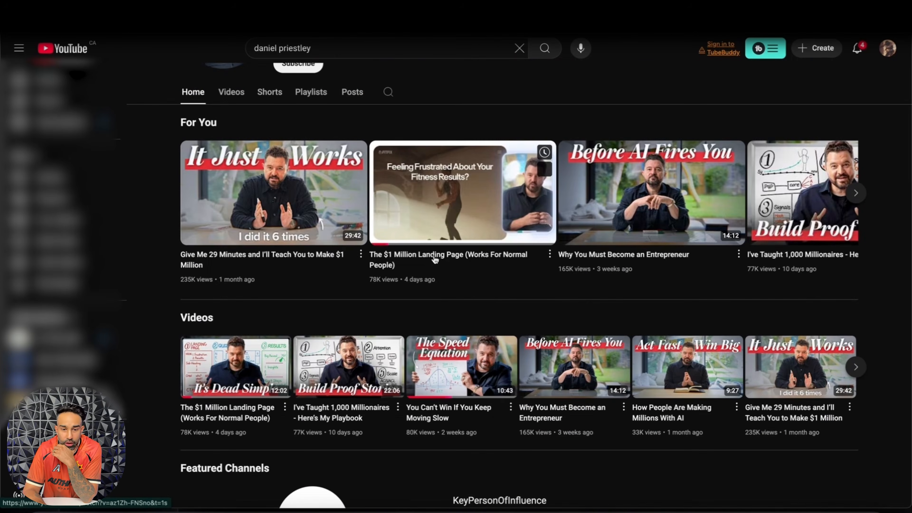
pyautogui.click(435, 259)
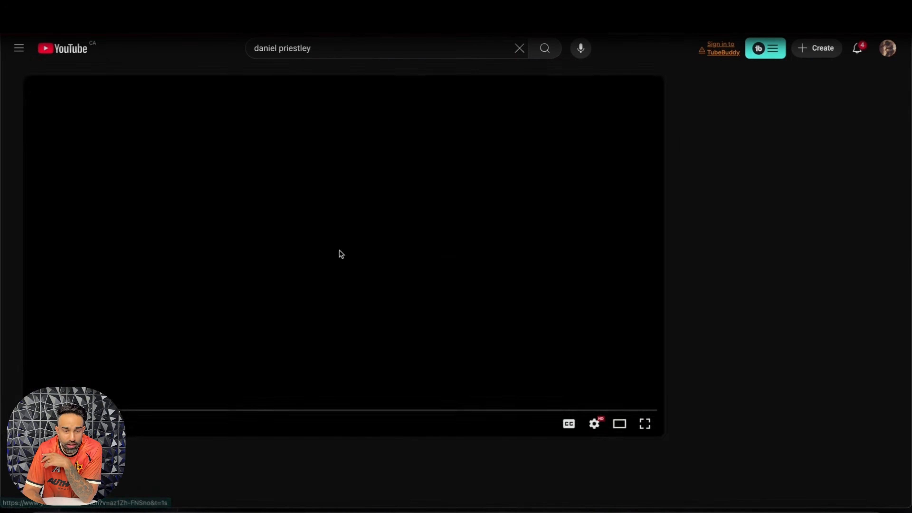
pyautogui.scroll(-5, 434, 139)
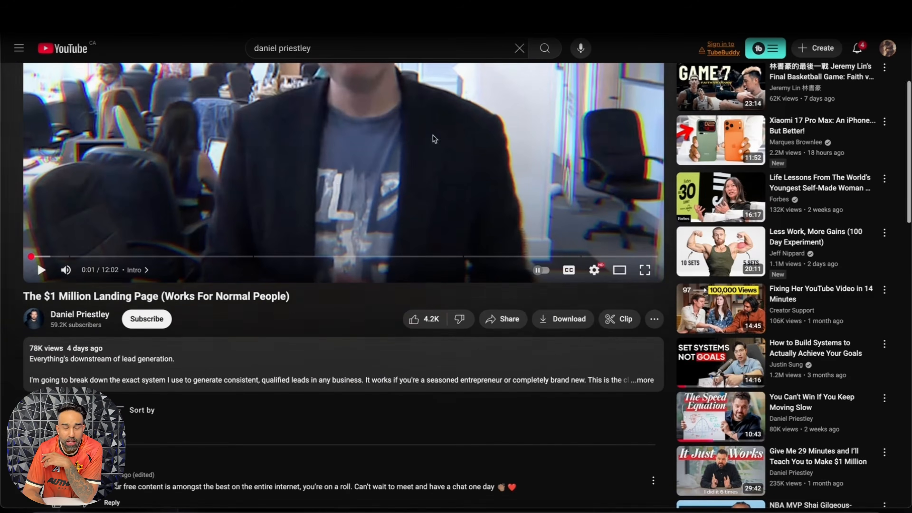
pyautogui.hotkey('ctrl', 't')
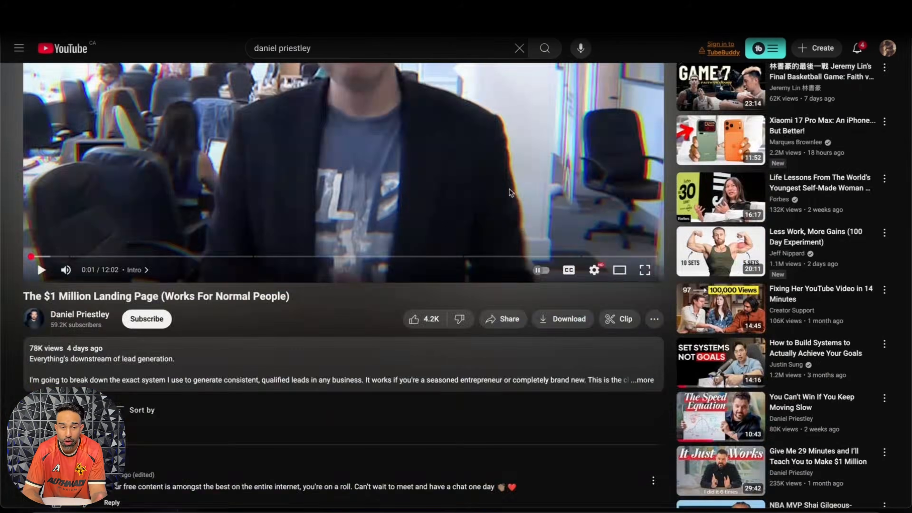
pyautogui.scroll(4, 512, 192)
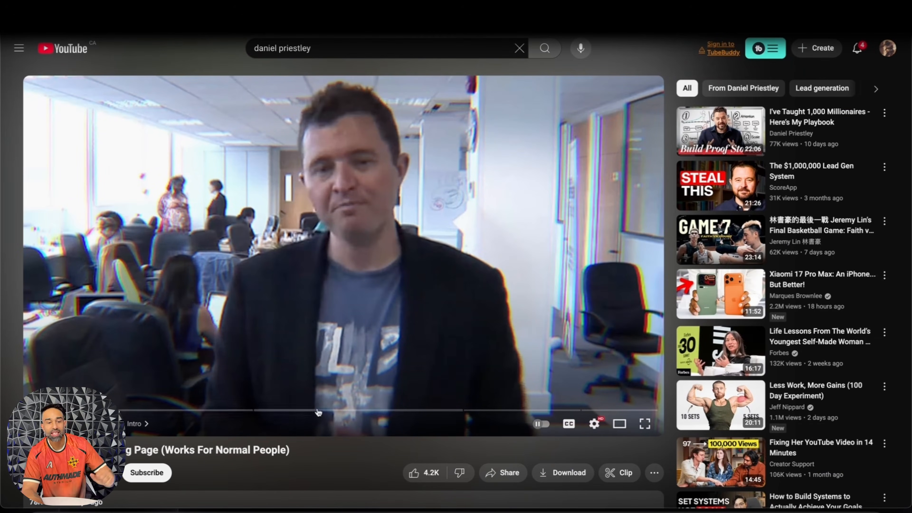
pyautogui.scroll(-2, 304, 447)
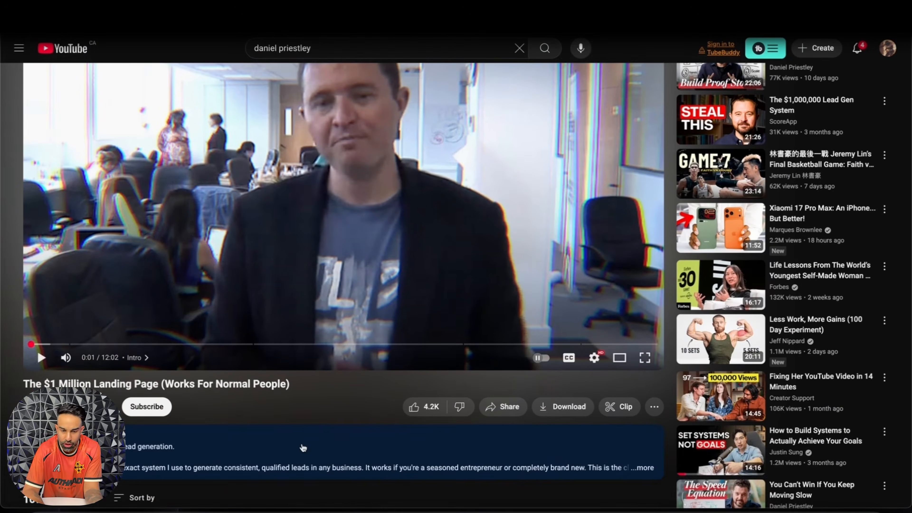
# Step: Expand the video's description and read what the landing page video covers
pyautogui.click(444, 467)
pyautogui.scroll(-3, 528, 467)
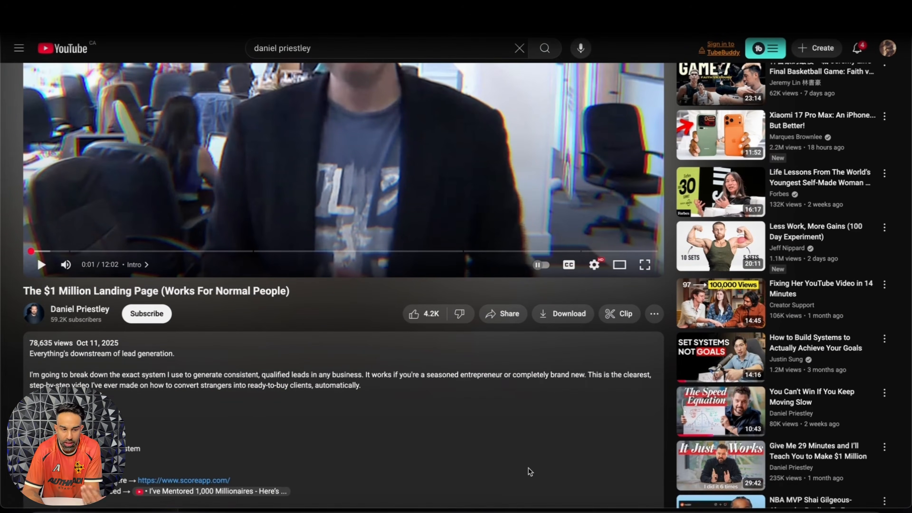
pyautogui.scroll(5, 541, 374)
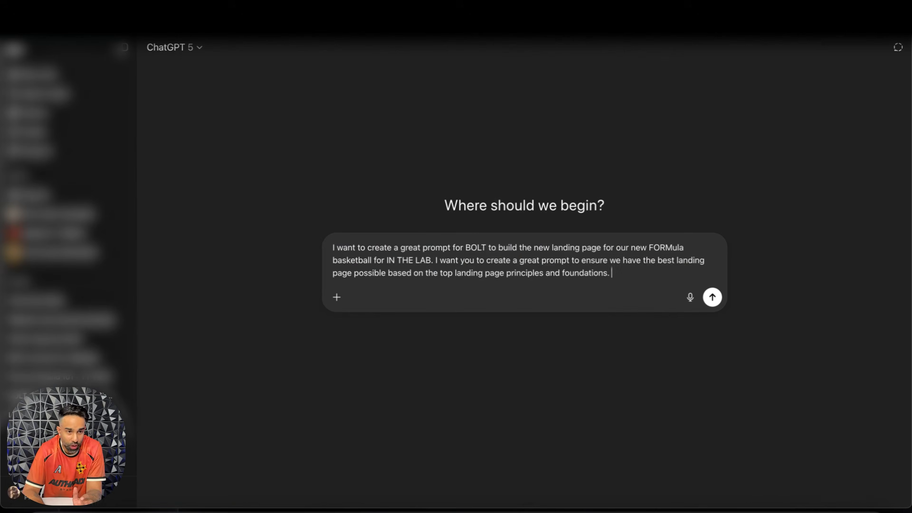
# Step: Extend the end of the prompt's last sentence so it reads "principles and foundations given in the PDF attached."
pyautogui.moveTo(624, 272); pyautogui.dragTo(563, 280)
pyautogui.press('BackSpace')
pyautogui.press('BackSpace')
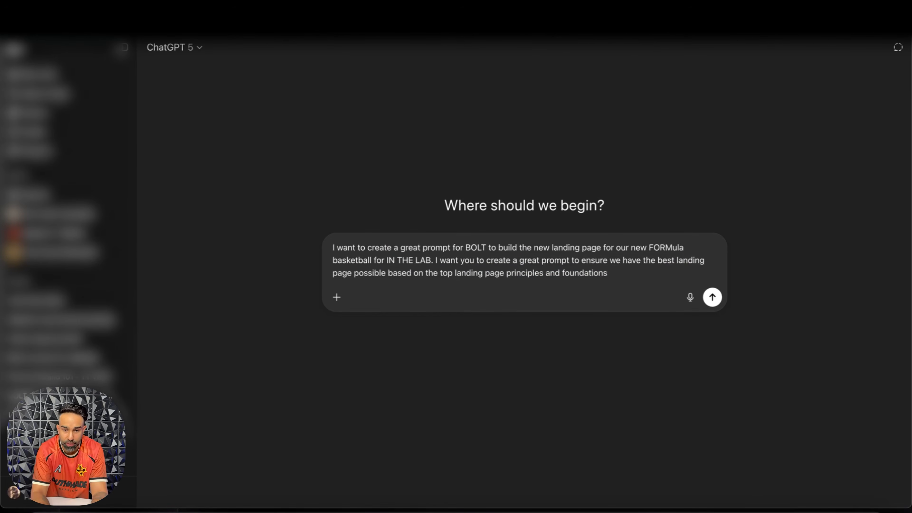
pyautogui.write('given in the PDf and')
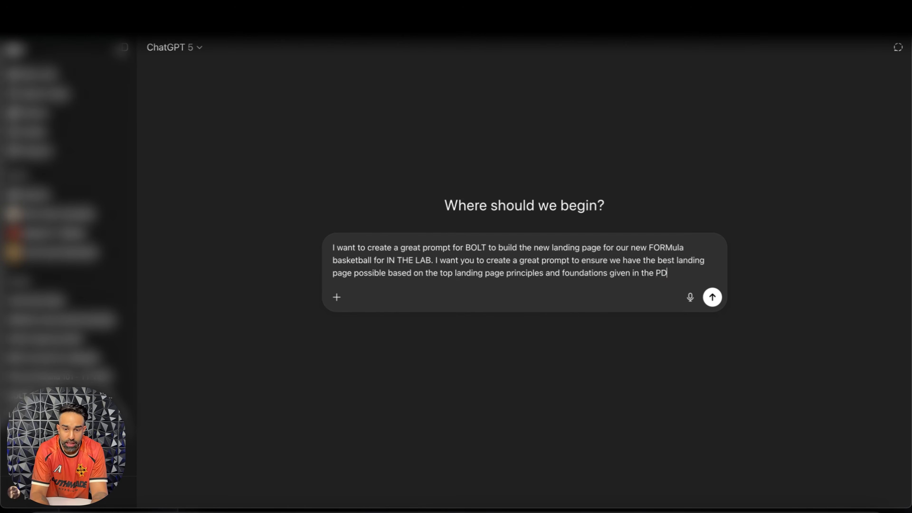
pyautogui.press('BackSpace')
pyautogui.press('BackSpace')
pyautogui.write('F attached.')
# Step: Start adding files to the prompt and open the FM YT test folder in Downloads
pyautogui.click(339, 298)
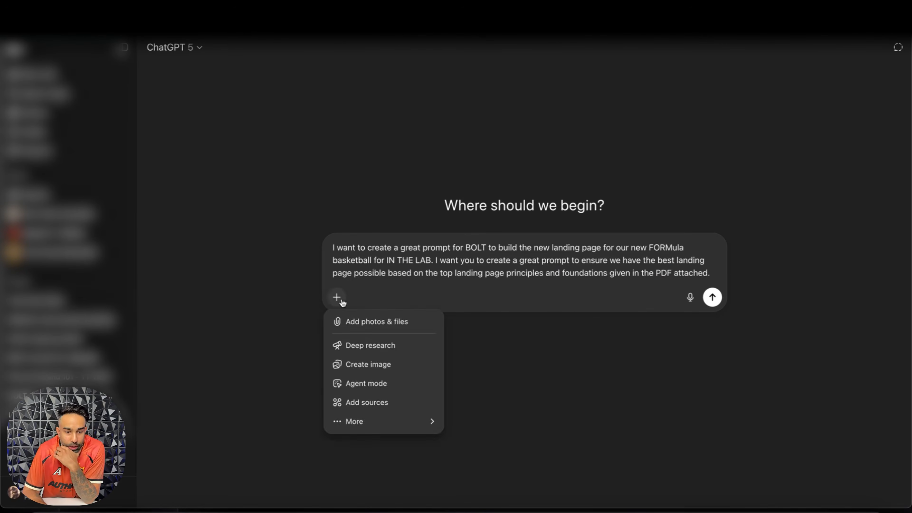
pyautogui.click(360, 325)
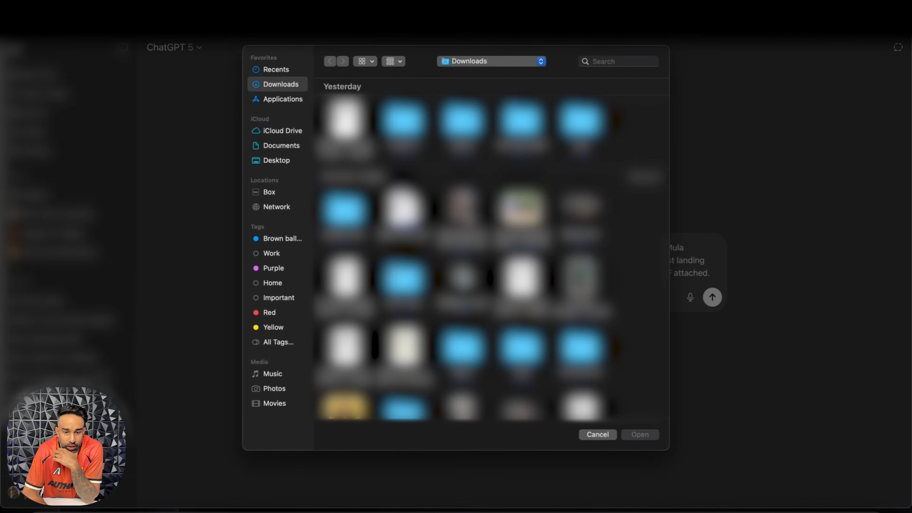
pyautogui.doubleClick(402, 279)
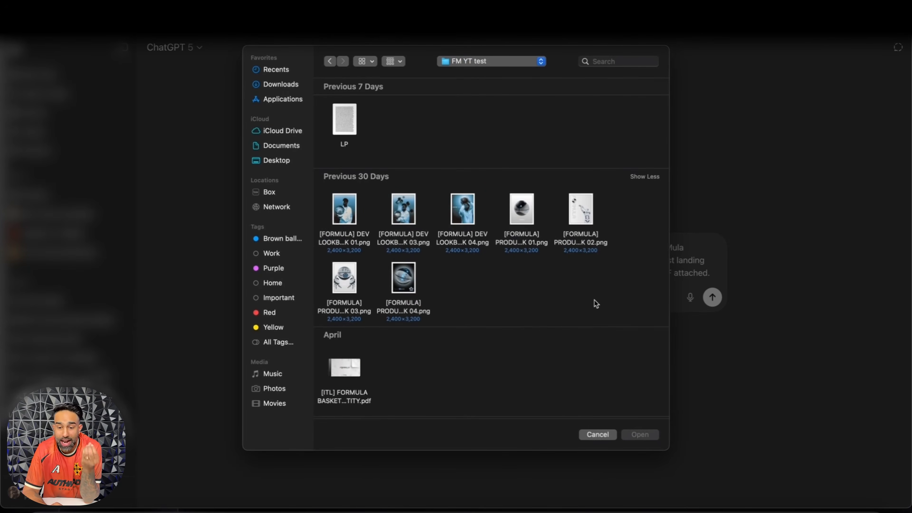
# Step: Preview the FORMULA lookbook and product images in the folder, including the robot shot and the node system ball
pyautogui.moveTo(624, 309); pyautogui.dragTo(467, 251)
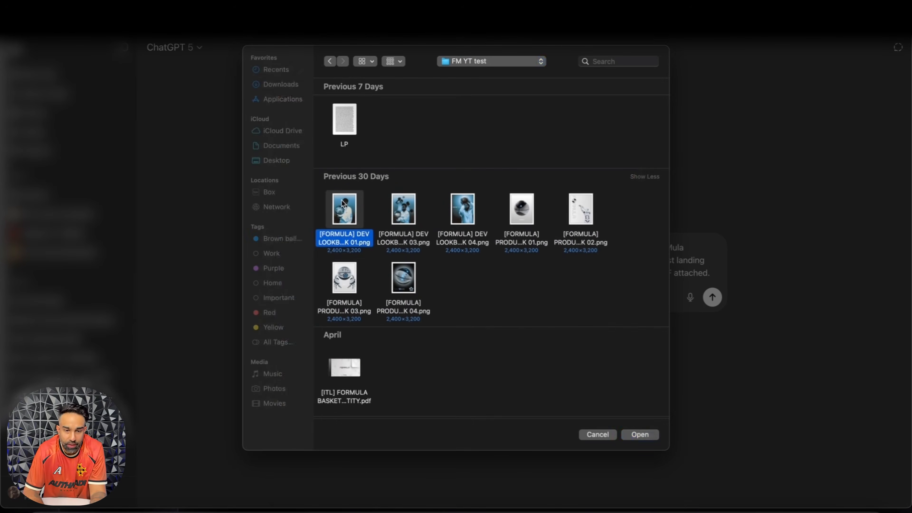
pyautogui.press('Right')
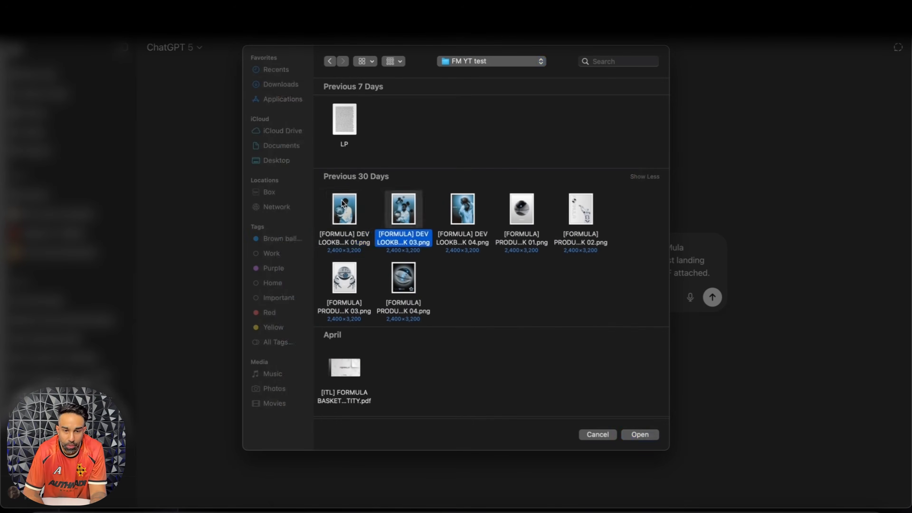
pyautogui.press('Right')
pyautogui.press('space')
pyautogui.press('Right')
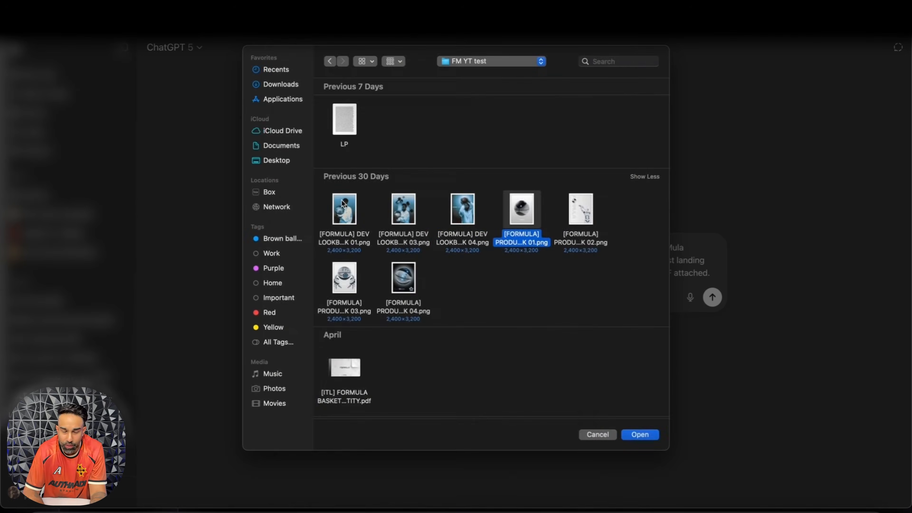
pyautogui.press('space')
pyautogui.press('Right')
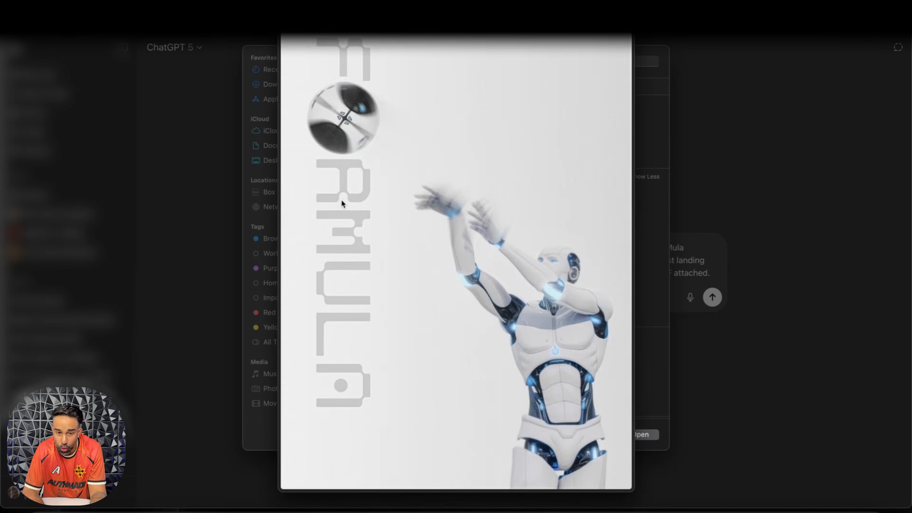
pyautogui.press('space')
pyautogui.click(402, 280)
pyautogui.press('space')
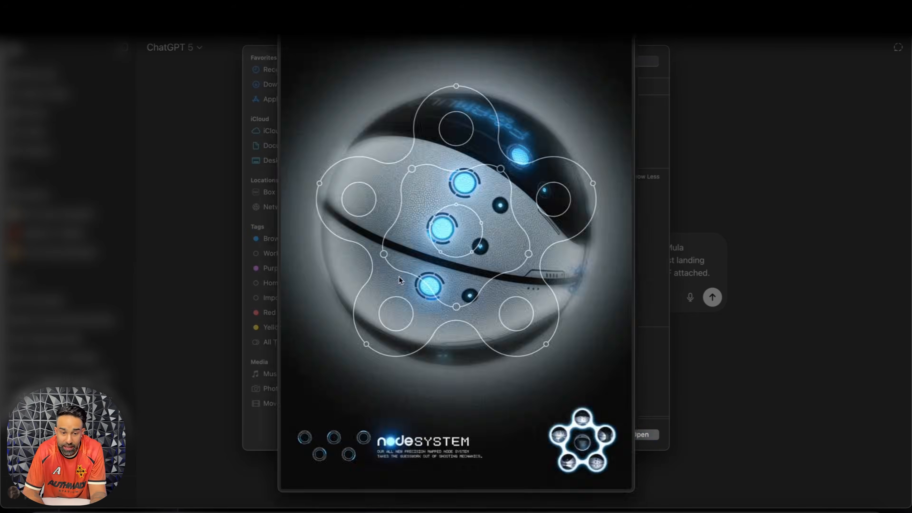
pyautogui.press('space')
pyautogui.moveTo(584, 294); pyautogui.dragTo(485, 283)
# Step: Preview the [ITL] FORMULA BASKETBALL BRAND IDENTITY.pdf and look through its pages up to the photo/video references
pyautogui.scroll(-5, 381, 303)
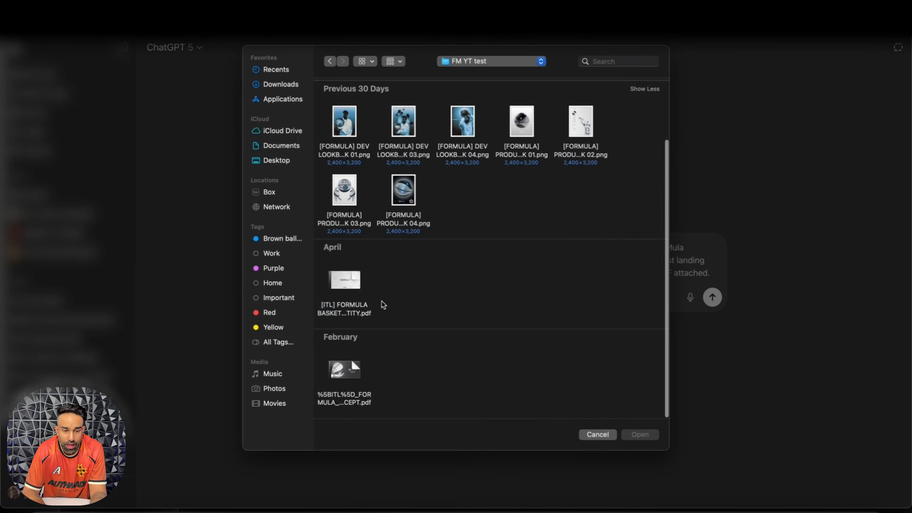
pyautogui.click(349, 282)
pyautogui.press('space')
pyautogui.click(768, 142)
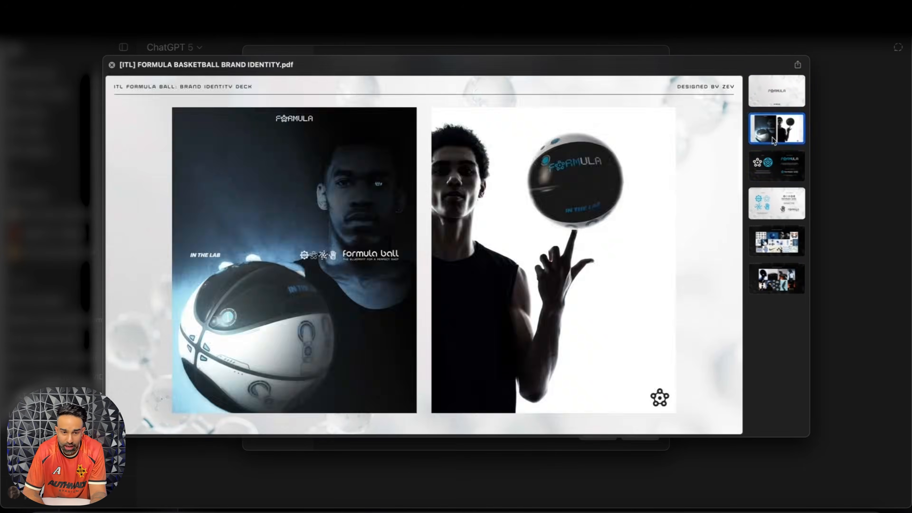
pyautogui.press('Down')
pyautogui.press('Down')
pyautogui.press('Down')
pyautogui.press('Down')
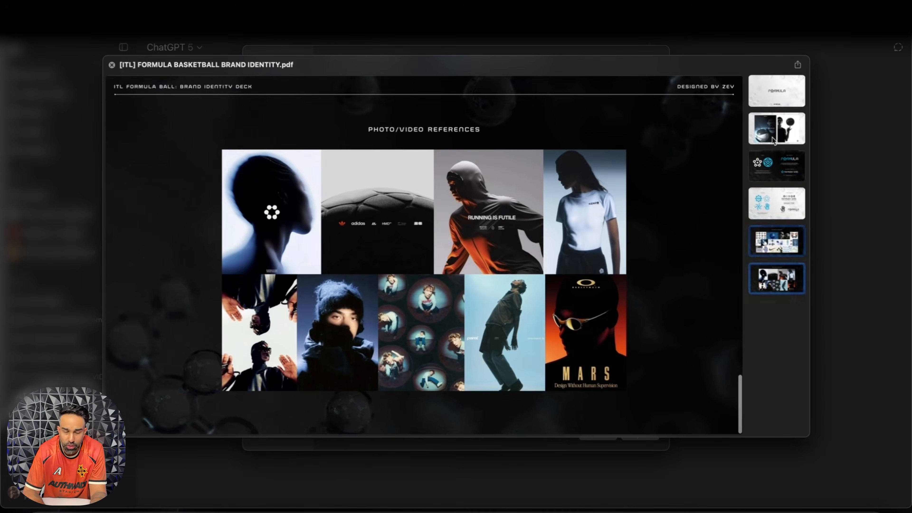
pyautogui.press('Up')
pyautogui.press('Down')
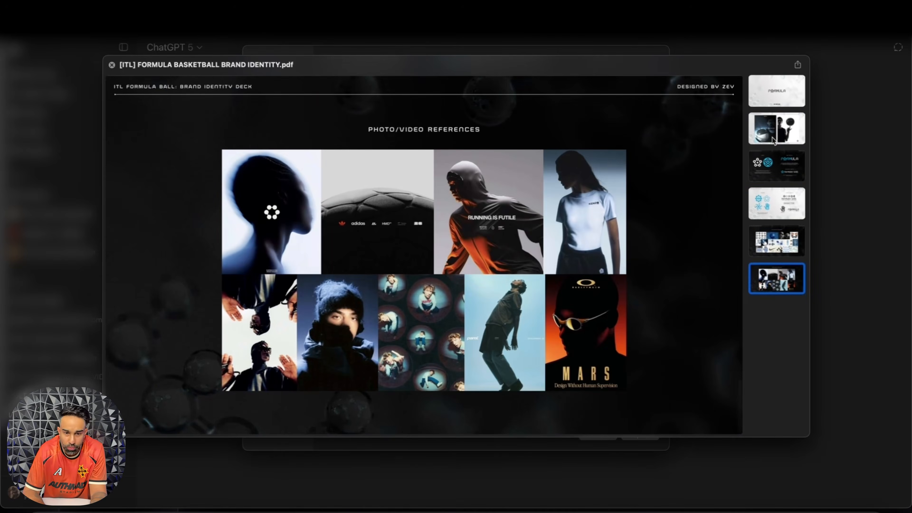
pyautogui.press('space')
# Step: Preview the FORMULA_BALL_CONCEPT.pdf and look through its pages, including "The Blueprint for a Perfect Shot"
pyautogui.click(340, 388)
pyautogui.press('space')
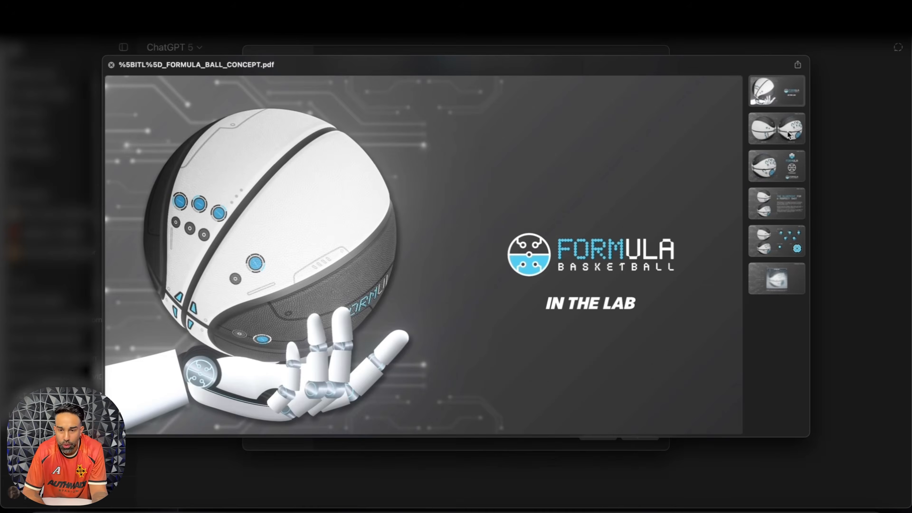
pyautogui.click(790, 135)
pyautogui.press('Down')
pyautogui.press('Down')
pyautogui.press('Down')
pyautogui.press('Up')
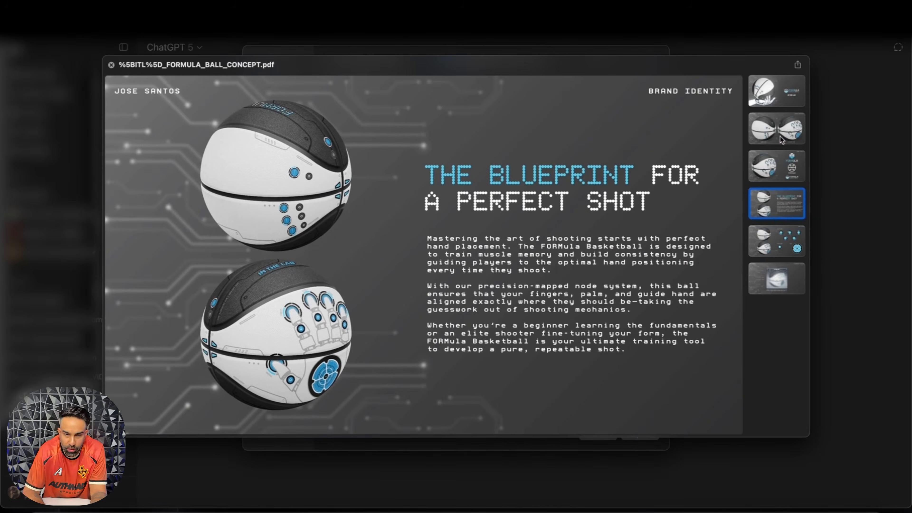
pyautogui.press('space')
# Step: Preview the LP document and skim its landing page transcript to the end
pyautogui.scroll(3, 474, 224)
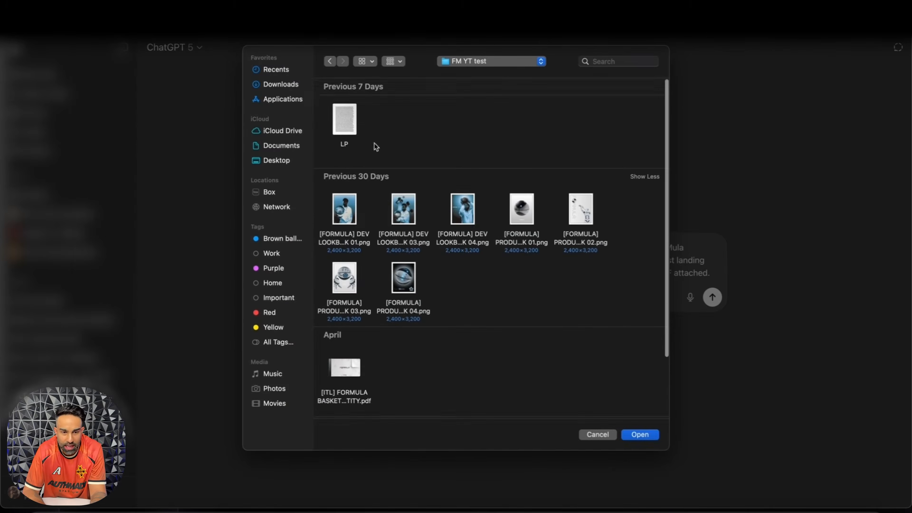
pyautogui.click(348, 134)
pyautogui.press('space')
pyautogui.scroll(-15, 520, 171)
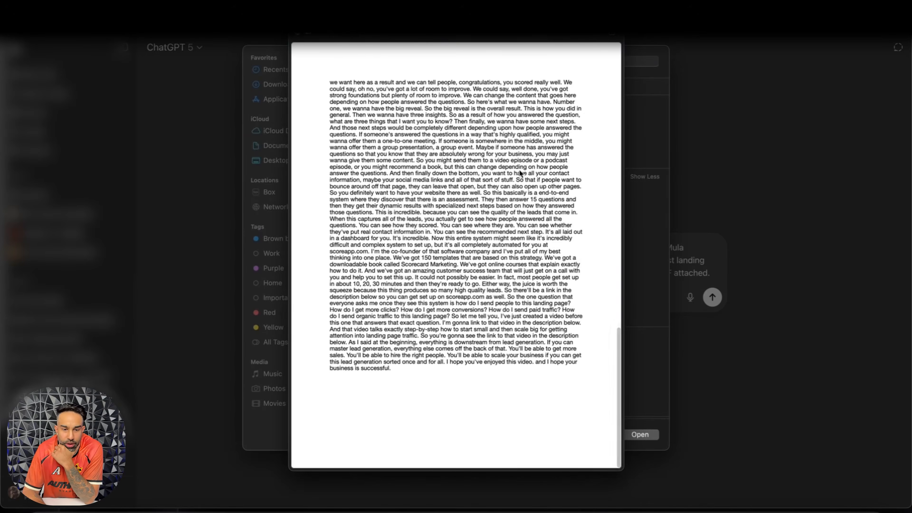
pyautogui.press('space')
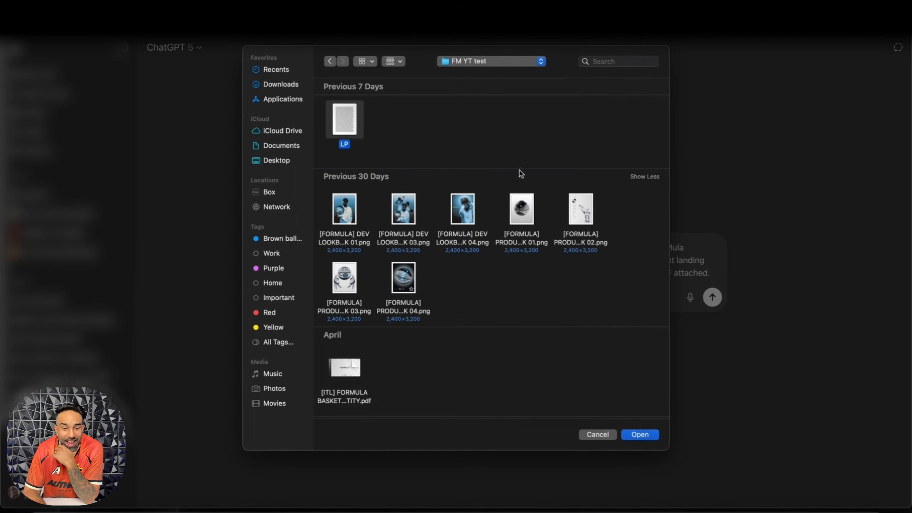
# Step: Attach all files in the FM YT test folder to the prompt
pyautogui.moveTo(358, 118)
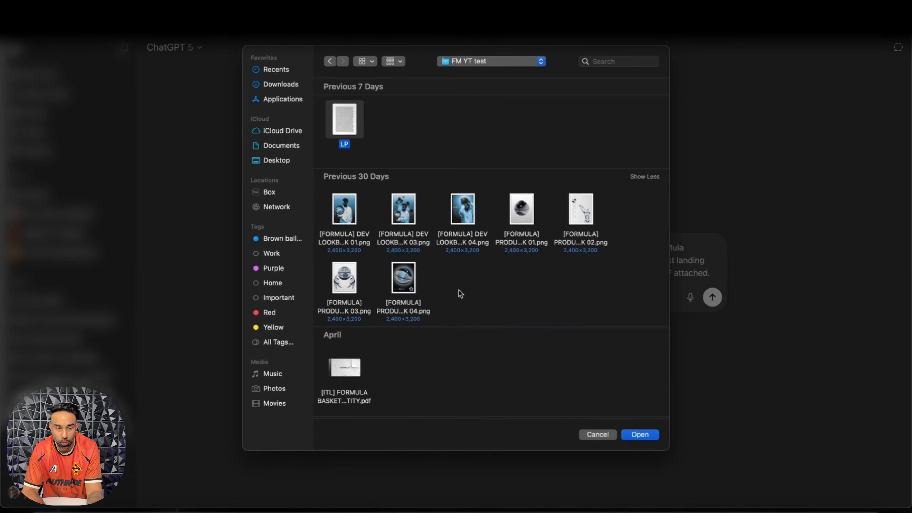
pyautogui.press('super+a')
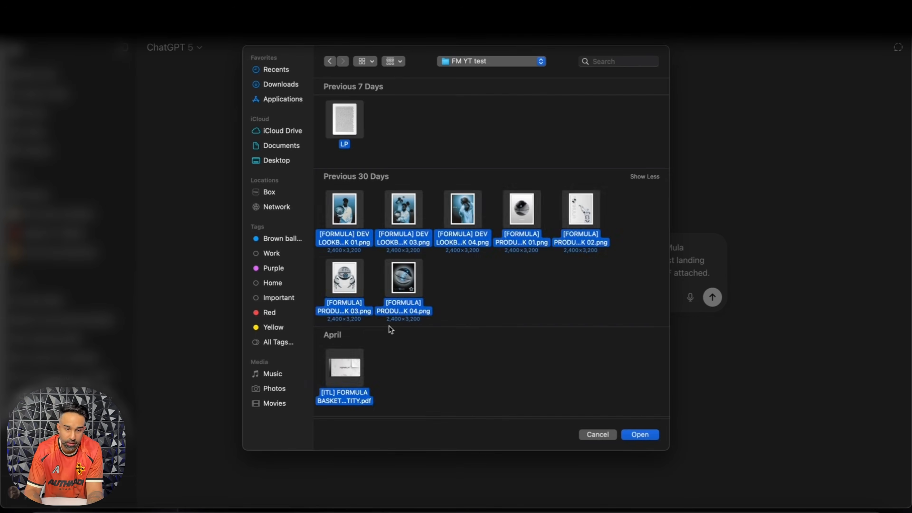
pyautogui.press('Return')
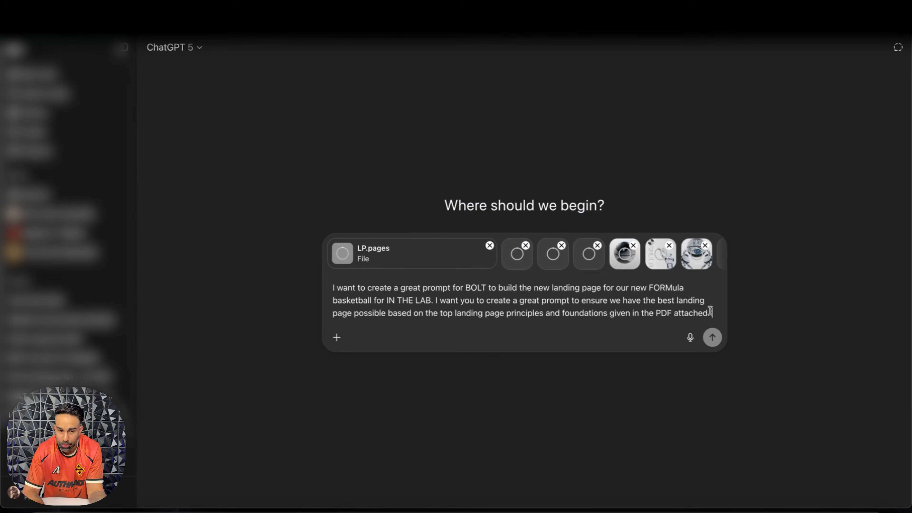
# Step: Add a paragraph: "I also added several pictures and branding guides to give visual direction around building out the LP for design, branding and everything in between."
pyautogui.hotkey('shift', 'Return')
pyautogui.hotkey('shift', 'Return')
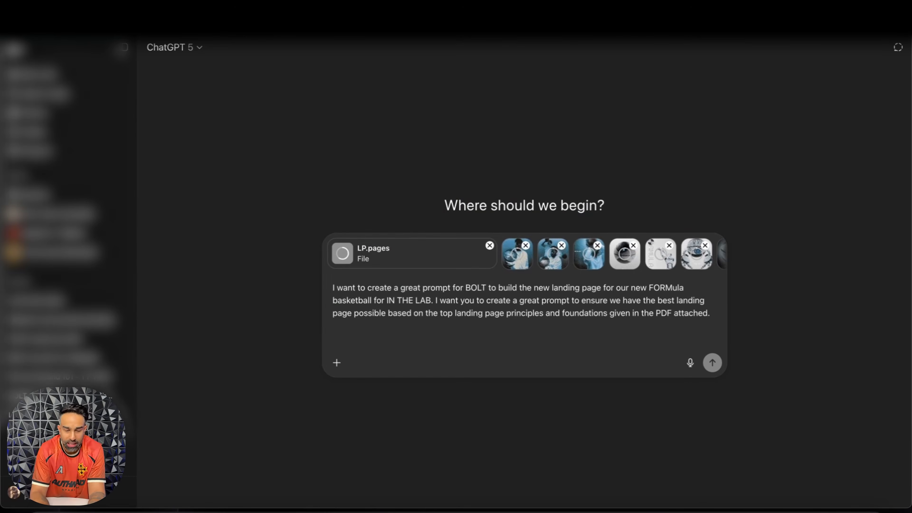
pyautogui.write('I also added s')
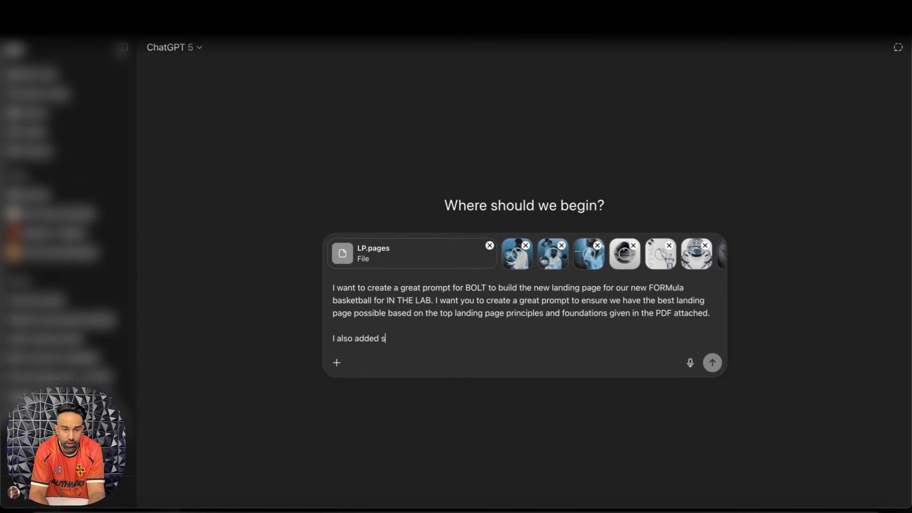
pyautogui.write('everal pictures and vrandin')
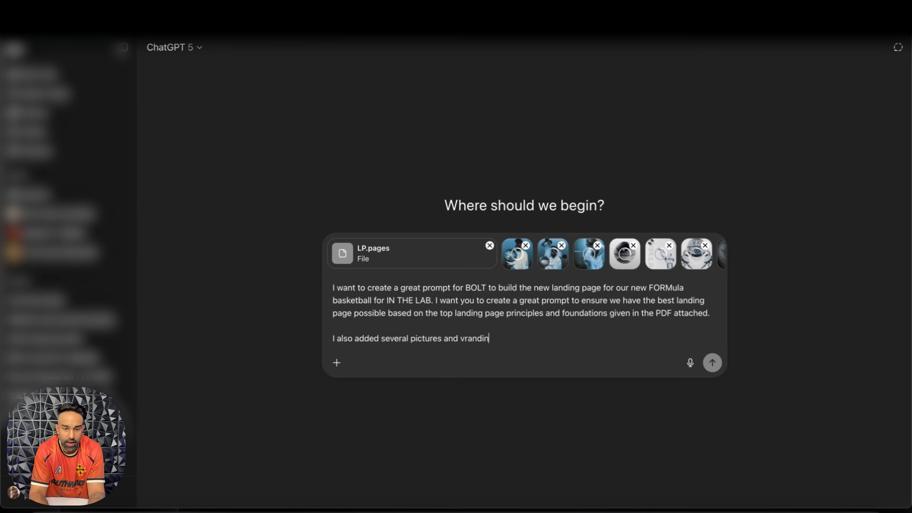
pyautogui.press('BackSpace')
pyautogui.press('BackSpace')
pyautogui.press('BackSpace')
pyautogui.press('BackSpace')
pyautogui.press('BackSpace')
pyautogui.press('BackSpace')
pyautogui.press('BackSpace')
pyautogui.write('branding guides to give visual directi')
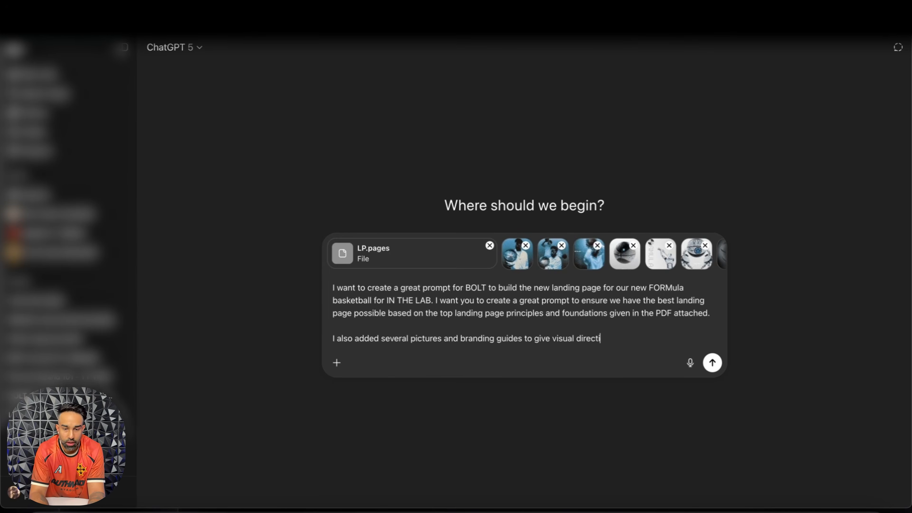
pyautogui.write('on around building out the LP ')
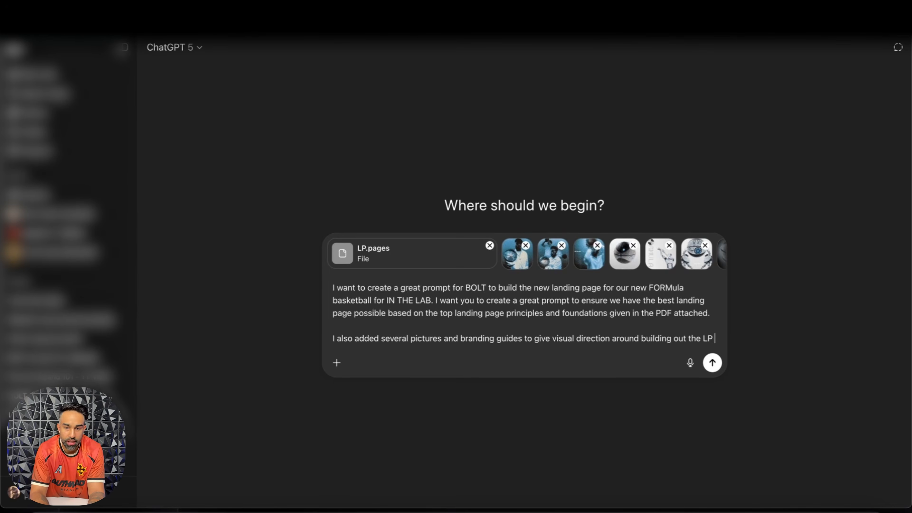
pyautogui.write('for design, branding and eve')
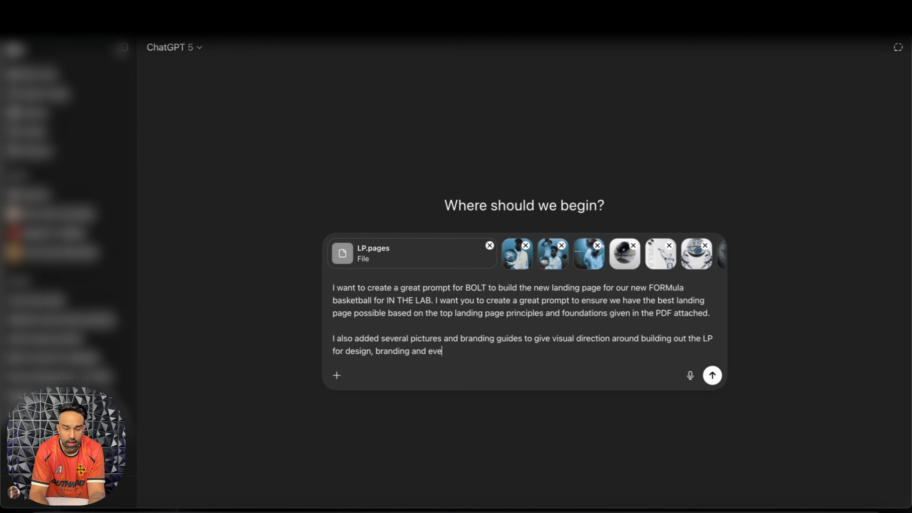
pyautogui.write('rything in between.')
pyautogui.hotkey('shift', 'Return')
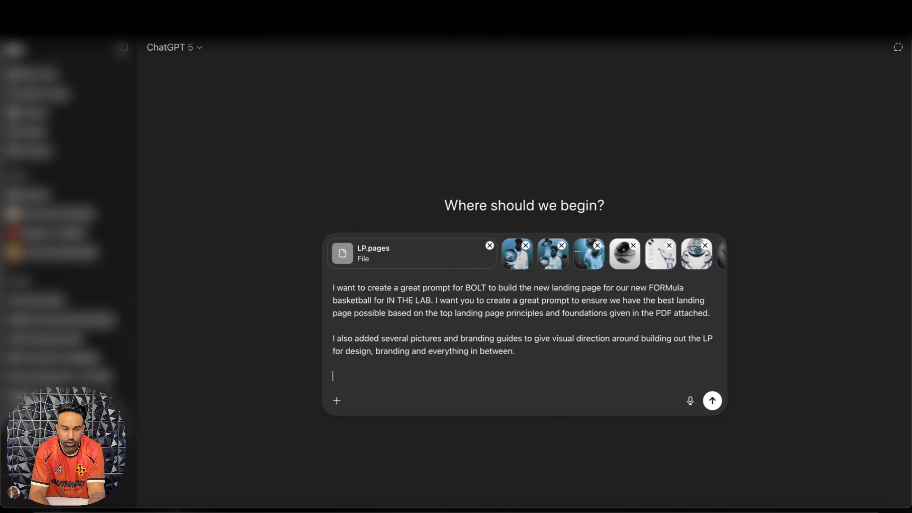
# Step: Add "Help me create a great prompt so bolt can build this landing page to help me generate more sales for my product." and submit the prompt
pyautogui.write('Help me cre')
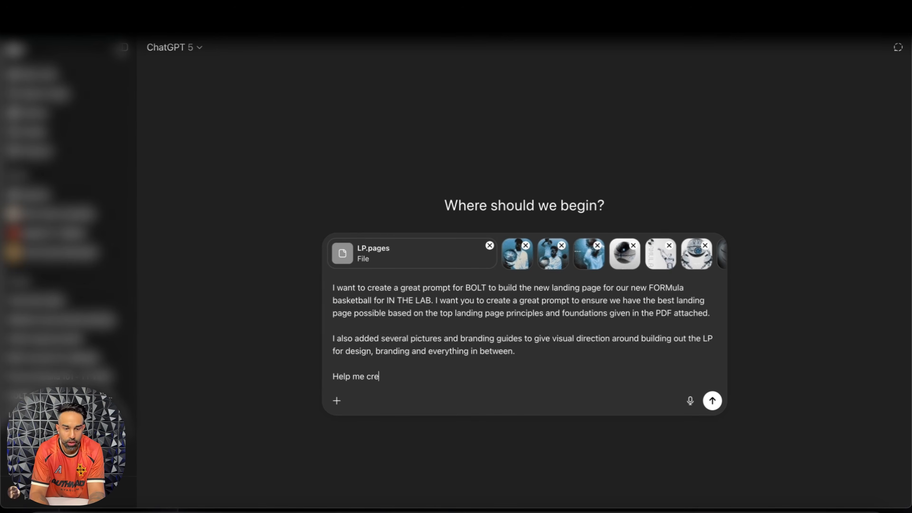
pyautogui.write('ate a great prompt so ')
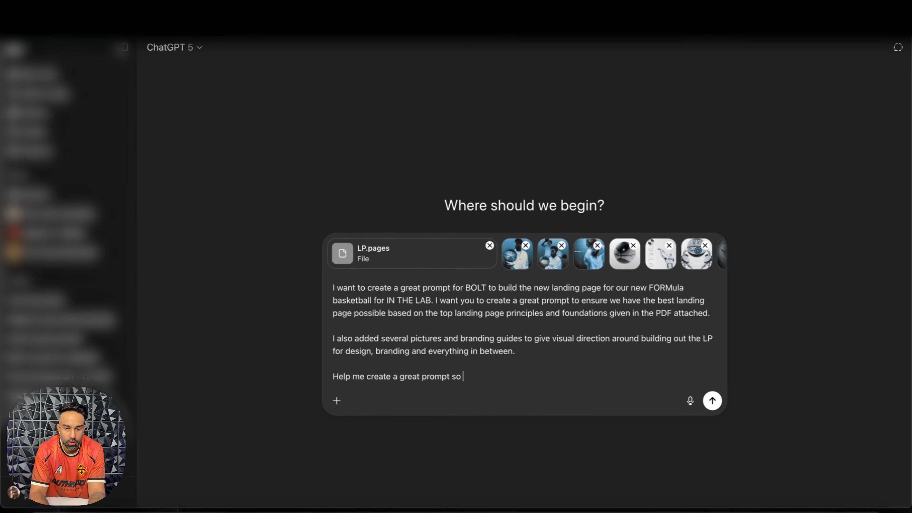
pyautogui.write('bolt can build this ')
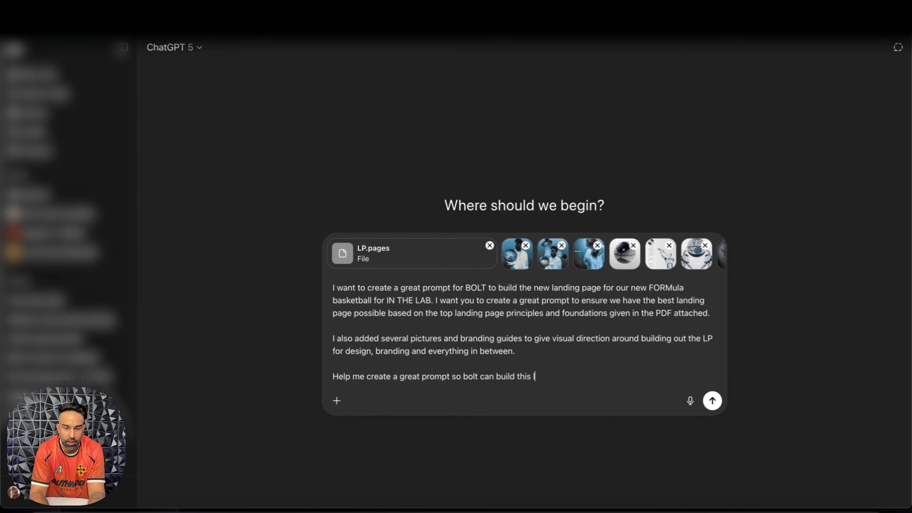
pyautogui.write('landing page to help me ')
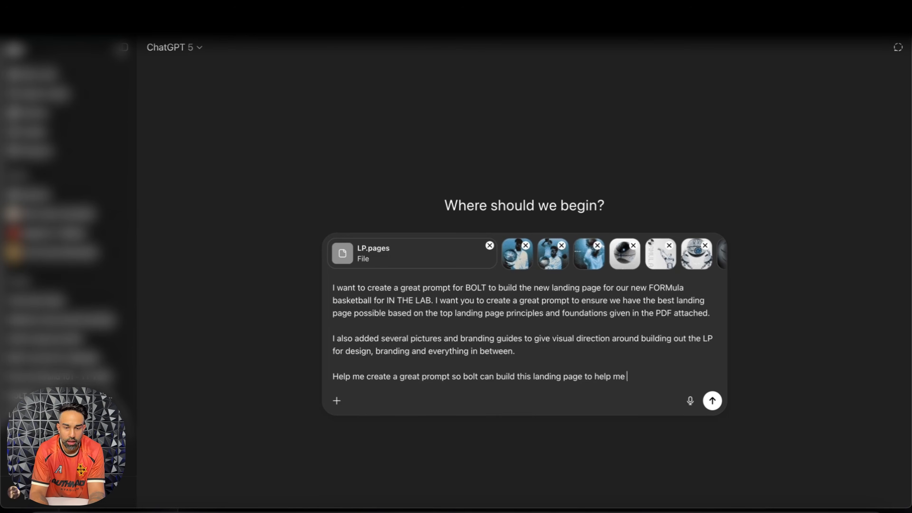
pyautogui.write('generate more sales f')
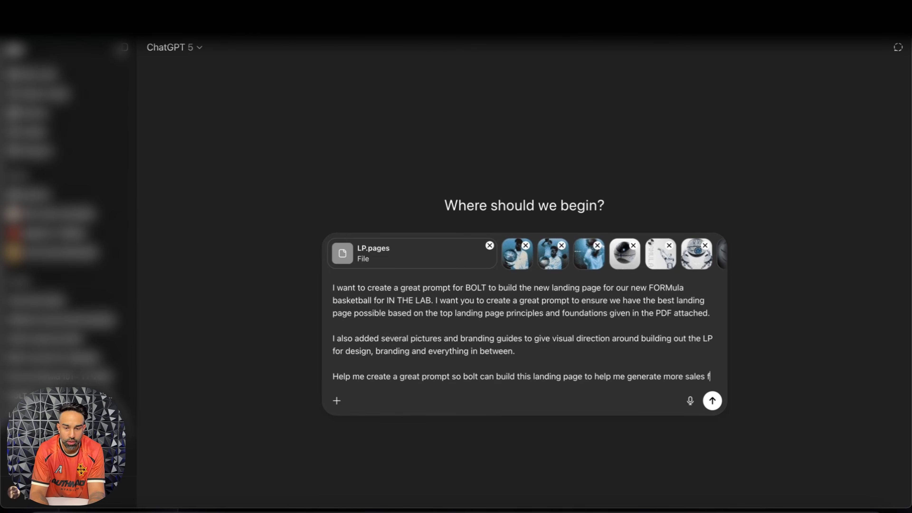
pyautogui.write('or my product.')
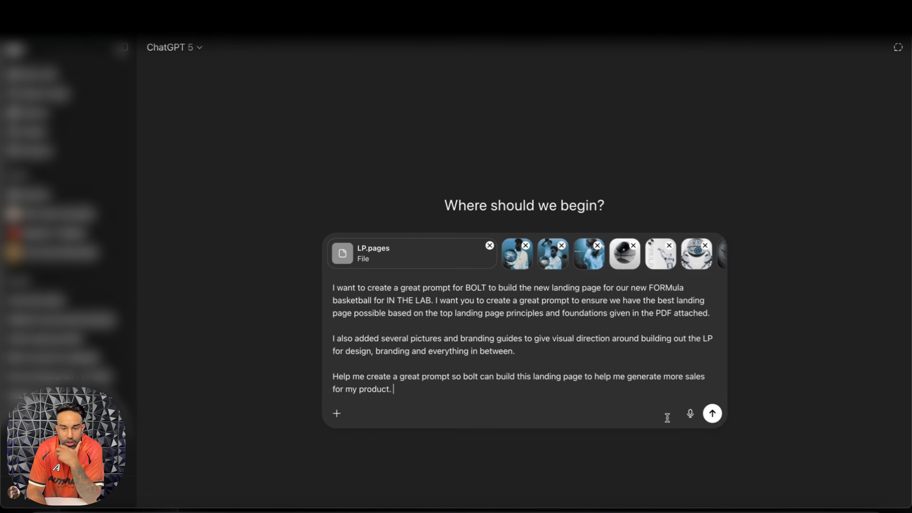
pyautogui.click(712, 413)
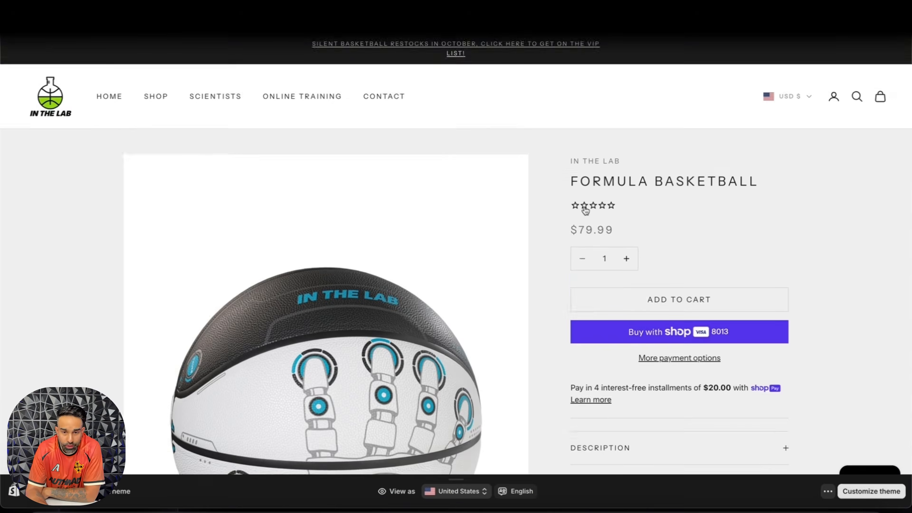
# Step: Review the FORMULA BASKETBALL product page on the IN THE LAB store, expanding its description to read the features and uses
pyautogui.scroll(-5, 585, 207)
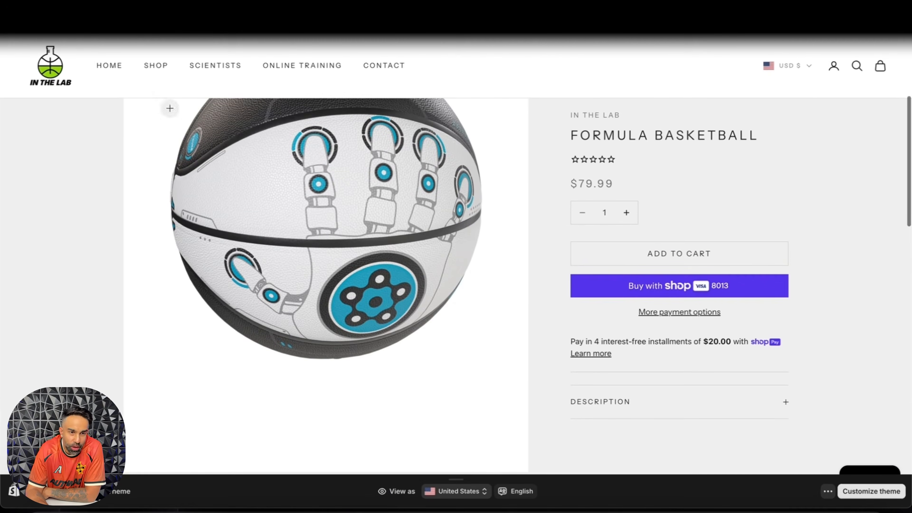
pyautogui.scroll(-7, 576, 193)
pyautogui.scroll(1, 576, 193)
pyautogui.click(626, 199)
pyautogui.scroll(-3, 632, 190)
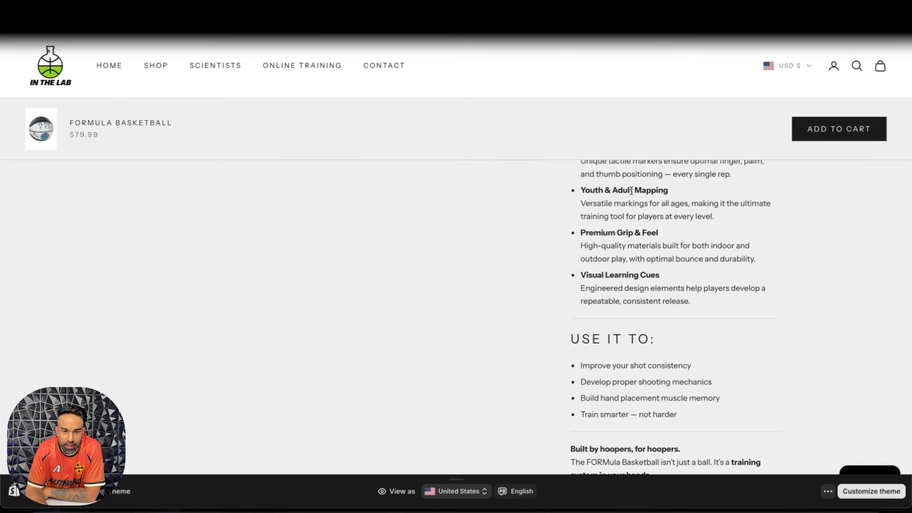
pyautogui.scroll(-4, 625, 269)
pyautogui.scroll(10, 626, 269)
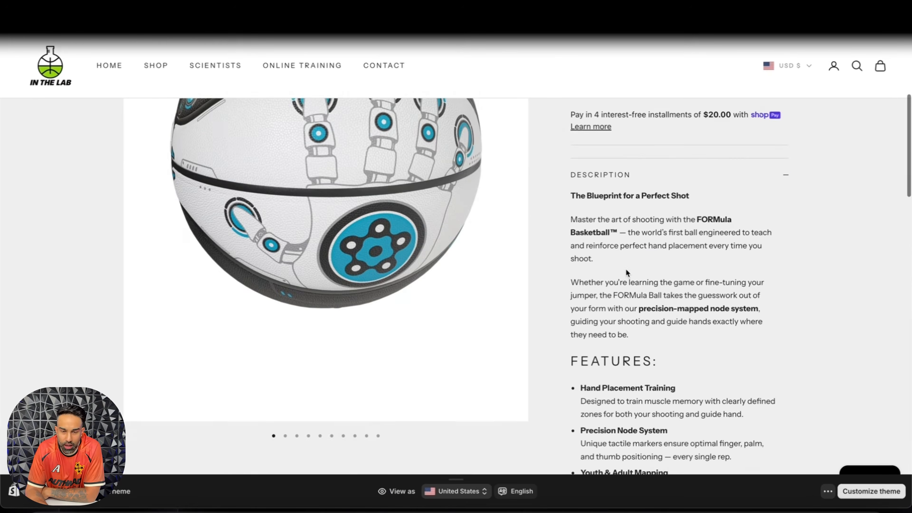
pyautogui.scroll(4, 626, 272)
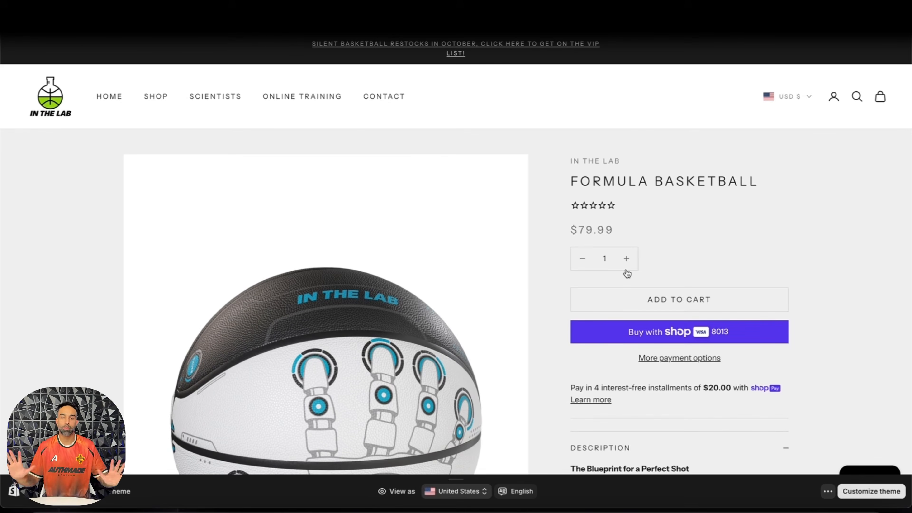
pyautogui.scroll(-3, 626, 274)
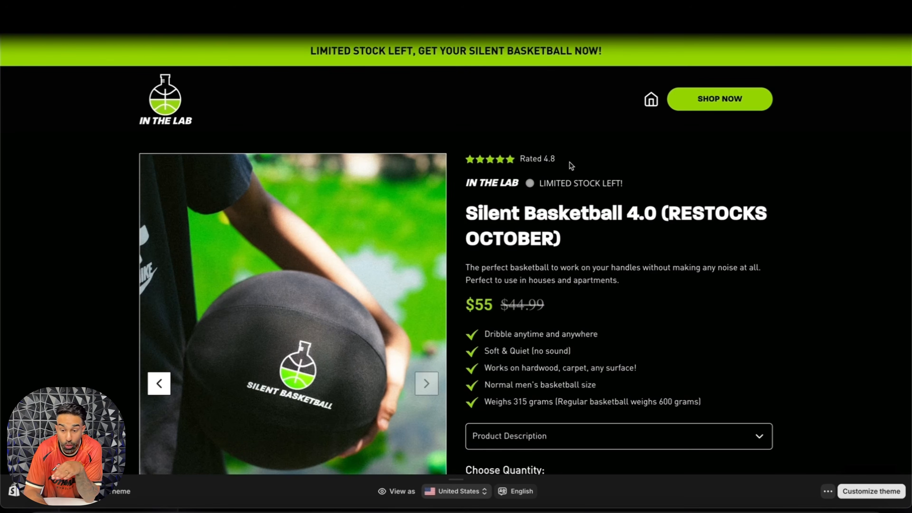
# Step: Examine the product section of the Silent Basketball landing page, including its benefits, quantity options and free training offer
pyautogui.scroll(-4, 670, 157)
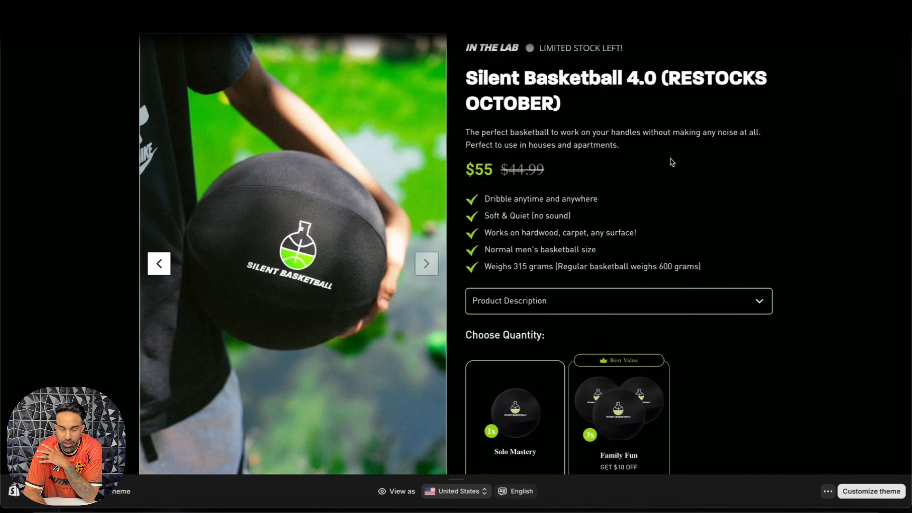
pyautogui.scroll(4, 670, 157)
pyautogui.scroll(-4, 470, 189)
pyautogui.scroll(1, 597, 157)
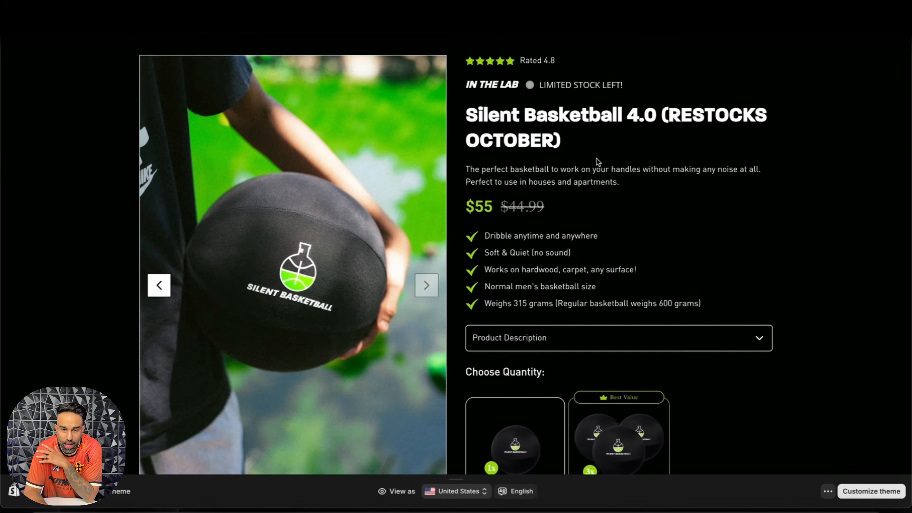
pyautogui.scroll(3, 559, 166)
pyautogui.scroll(-6, 525, 204)
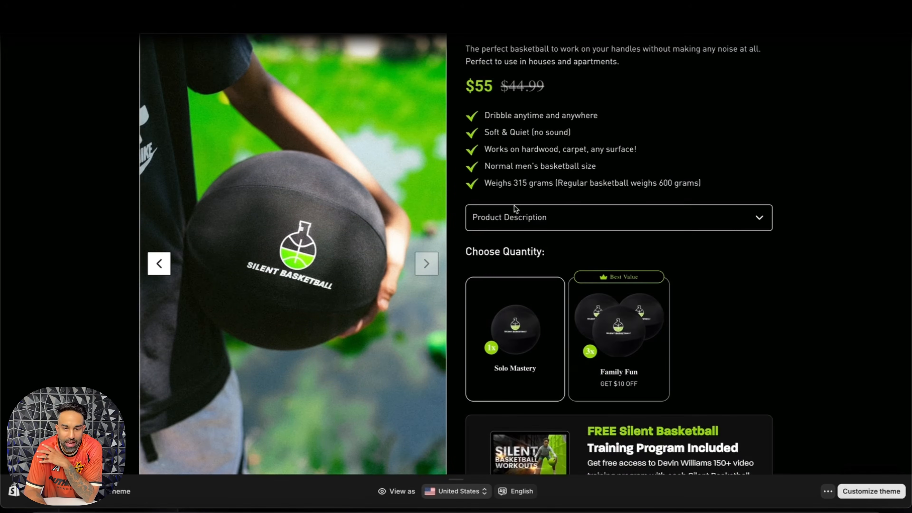
pyautogui.scroll(-6, 617, 248)
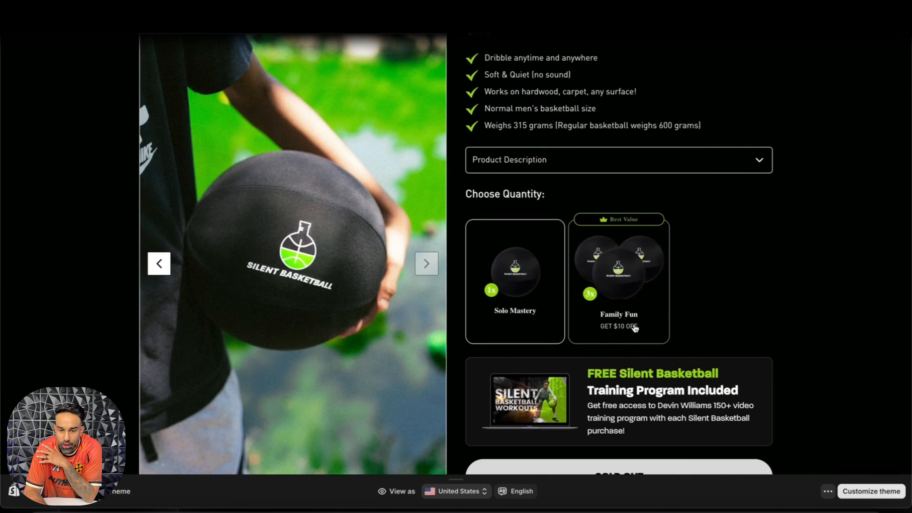
pyautogui.scroll(-12, 628, 228)
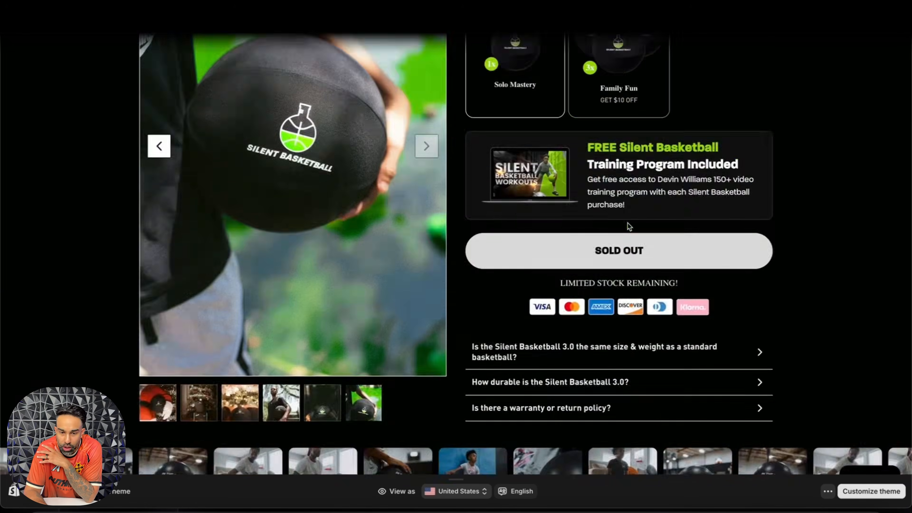
# Step: Look through the Silent Basketball page's headline and benefit icons, and page through the customer testimonials
pyautogui.scroll(-4, 662, 175)
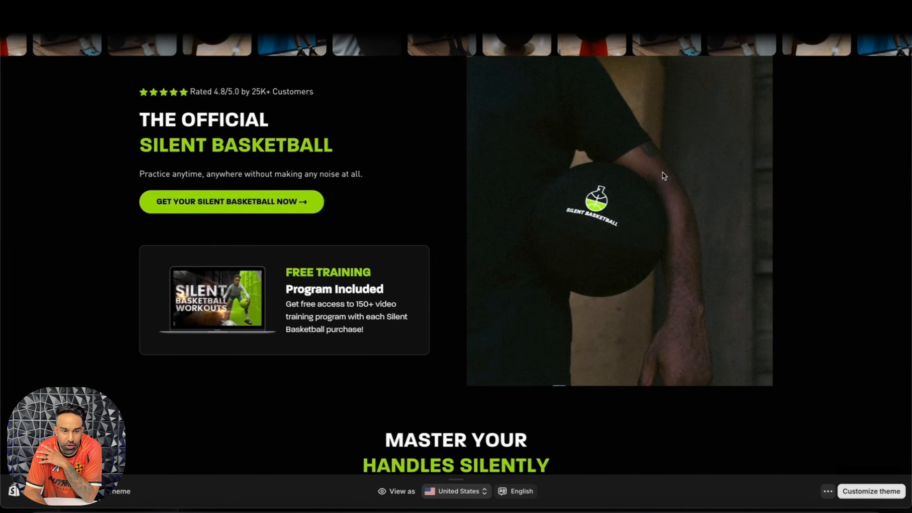
pyautogui.scroll(-4, 557, 223)
pyautogui.scroll(-6, 556, 223)
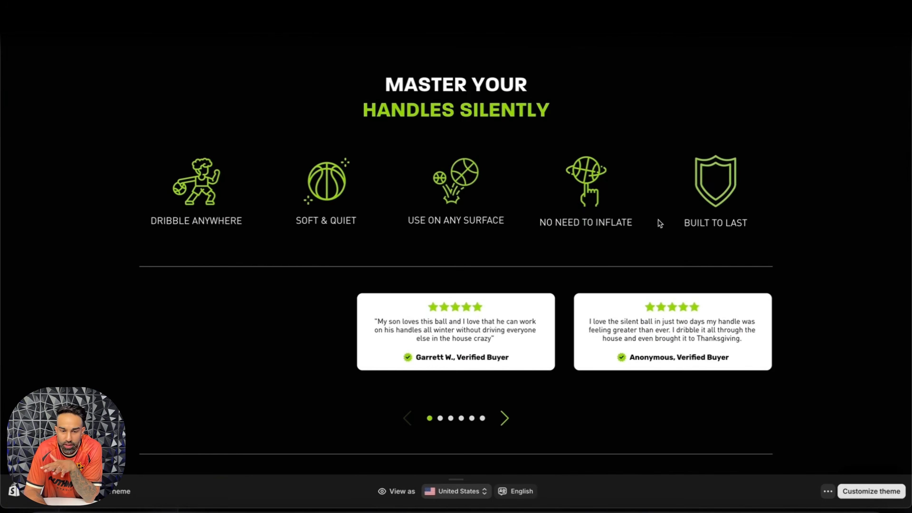
pyautogui.click(504, 419)
pyautogui.click(504, 418)
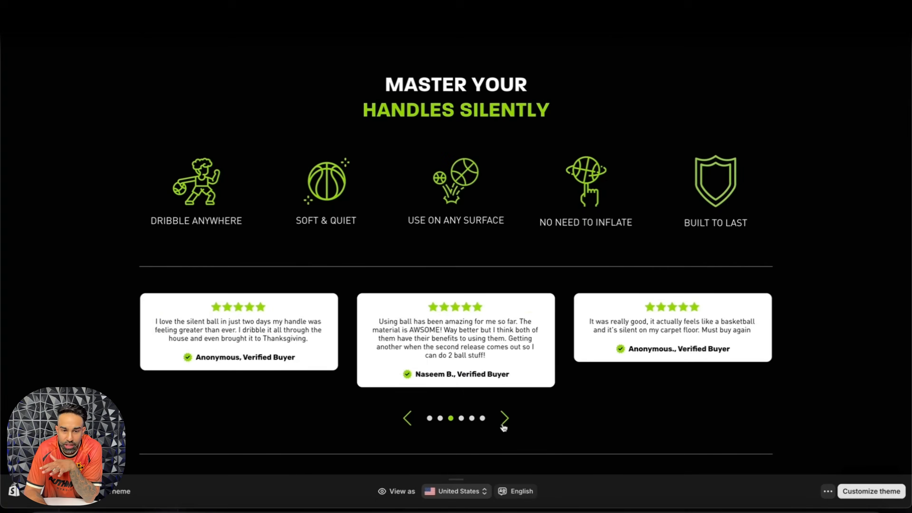
pyautogui.click(505, 419)
pyautogui.click(504, 419)
pyautogui.scroll(-10, 617, 293)
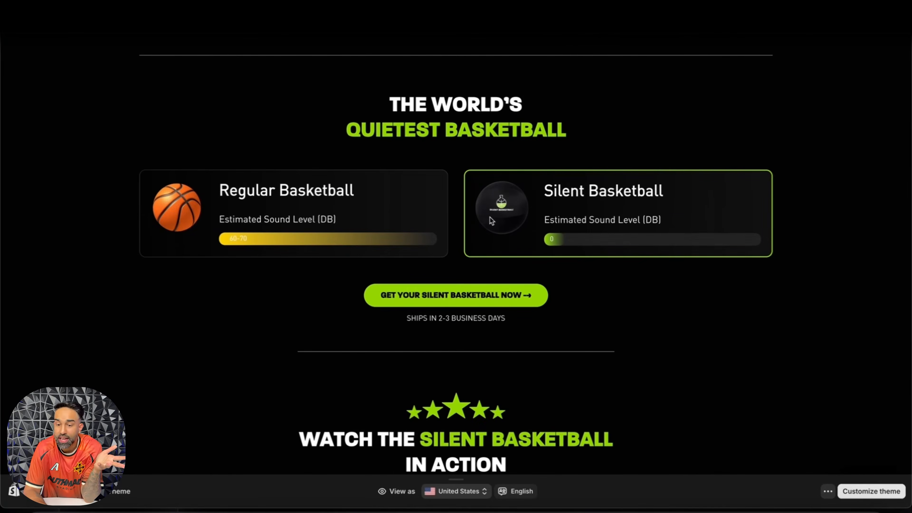
# Step: Examine the Silent Basketball page's sound comparison, video carousel, player endorsements and remaining sections down to the verified user reviews
pyautogui.scroll(-10, 492, 221)
pyautogui.scroll(3, 469, 415)
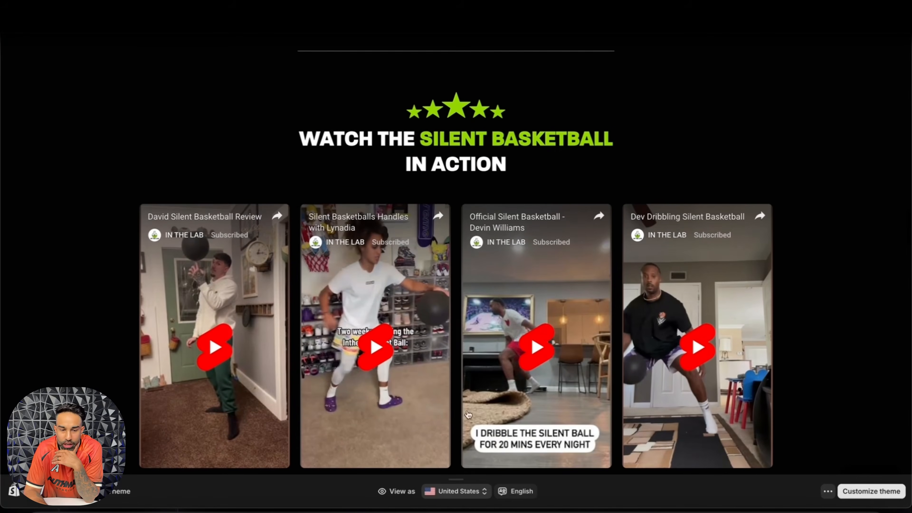
pyautogui.scroll(-2, 468, 415)
pyautogui.click(490, 434)
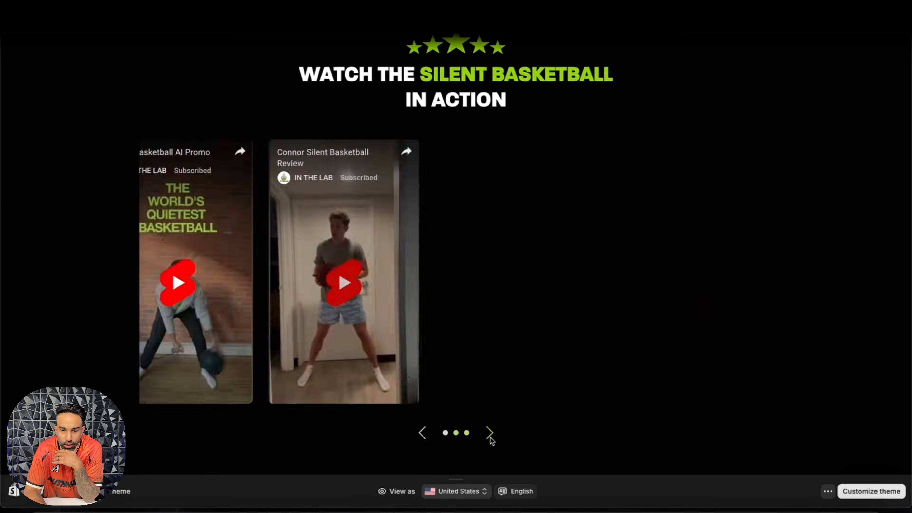
pyautogui.scroll(-12, 608, 258)
pyautogui.scroll(-4, 439, 177)
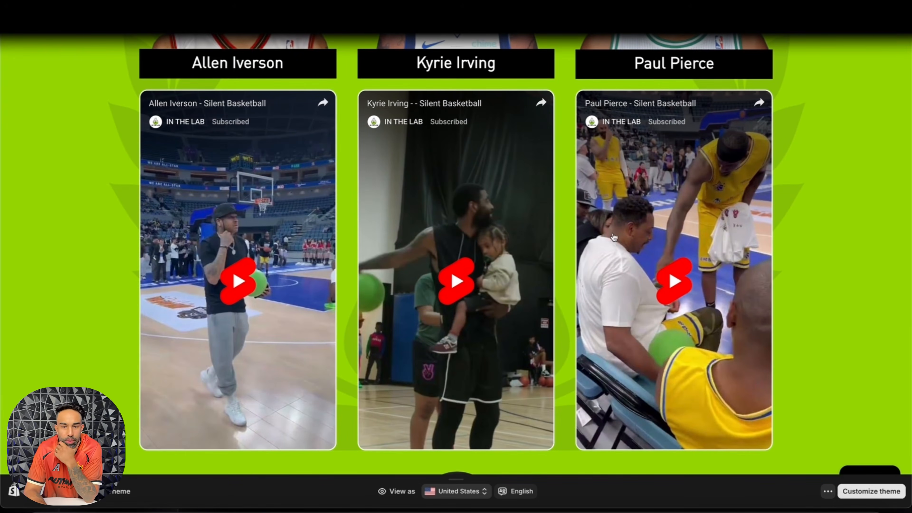
pyautogui.scroll(-15, 614, 238)
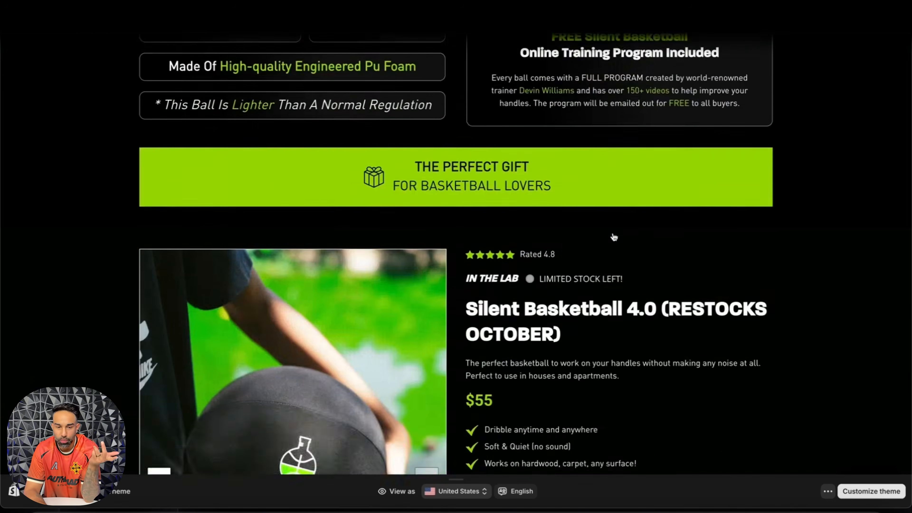
pyautogui.scroll(-20, 614, 238)
pyautogui.scroll(15, 614, 237)
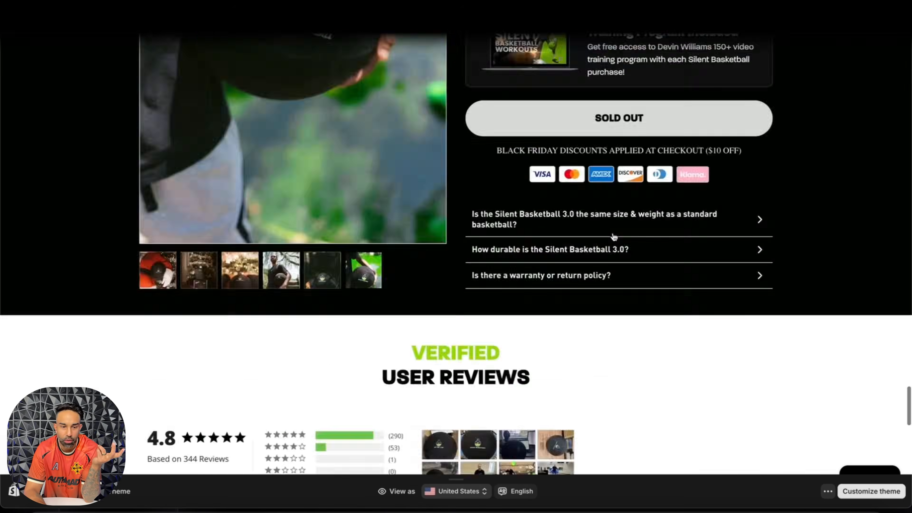
pyautogui.scroll(20, 614, 237)
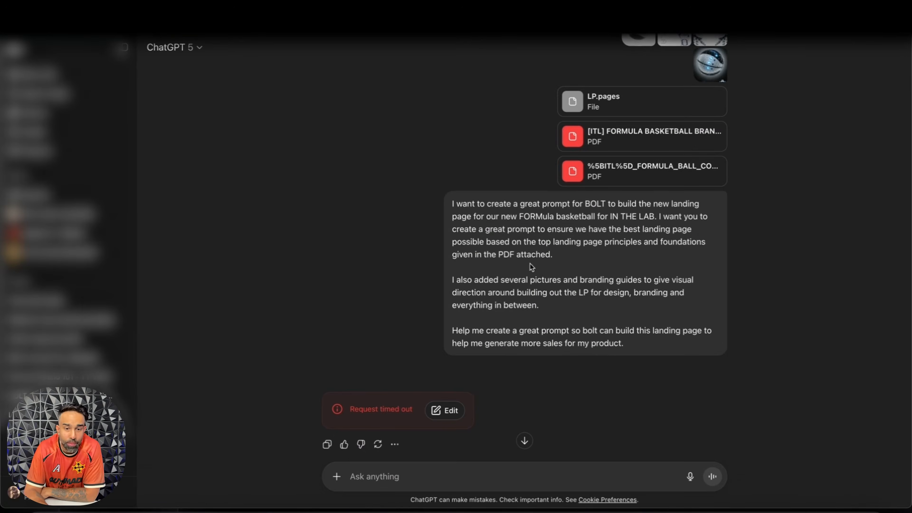
# Step: Return to the ChatGPT conversation and try to regenerate the timed-out response
pyautogui.scroll(-3, 491, 370)
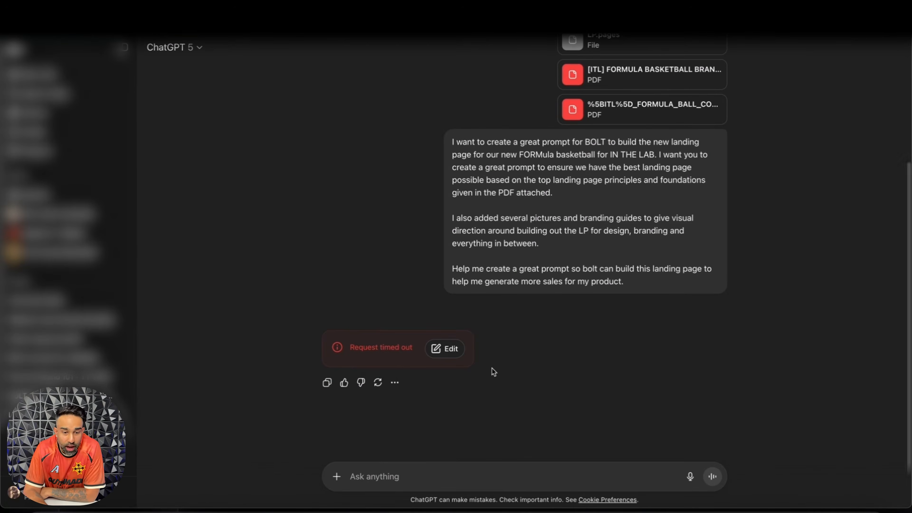
pyautogui.click(377, 383)
pyautogui.click(442, 297)
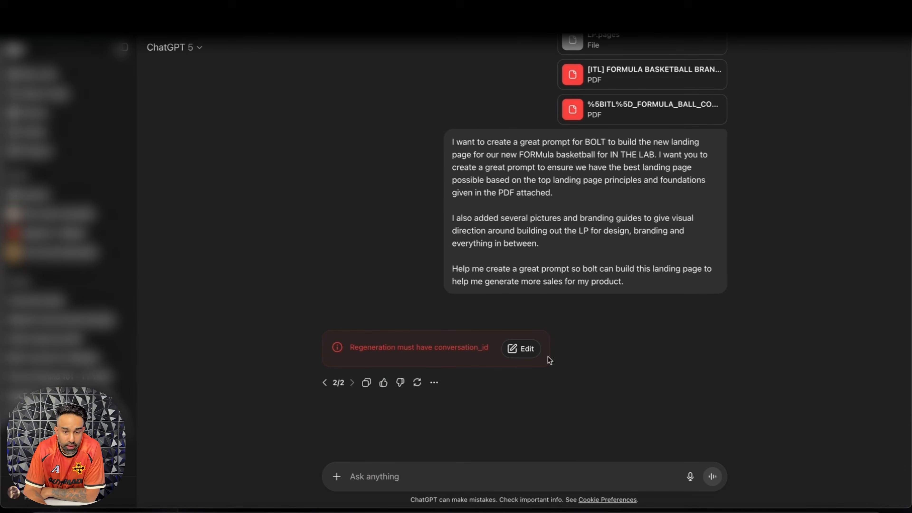
# Step: Reopen the submitted prompt for editing and remove the media pointer lines and the blank line above its text
pyautogui.click(520, 349)
pyautogui.moveTo(636, 324); pyautogui.dragTo(320, 238)
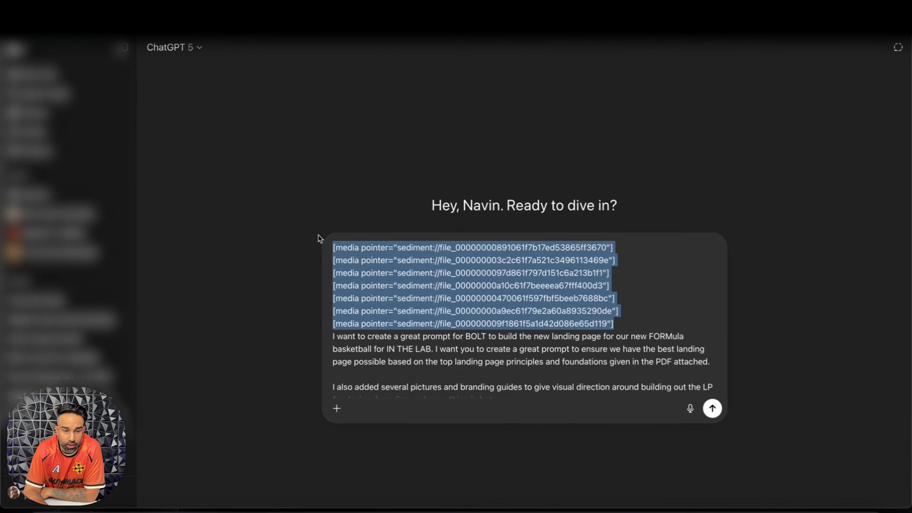
pyautogui.press('BackSpace')
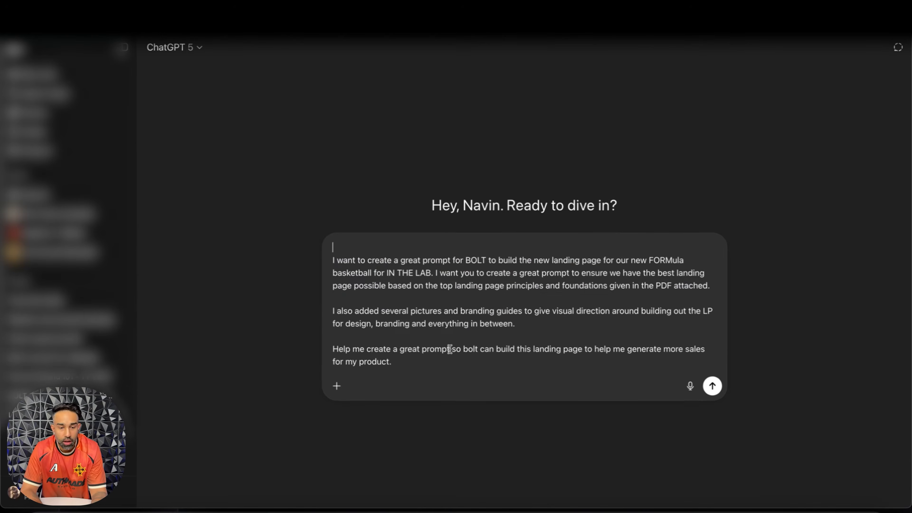
pyautogui.click(332, 261)
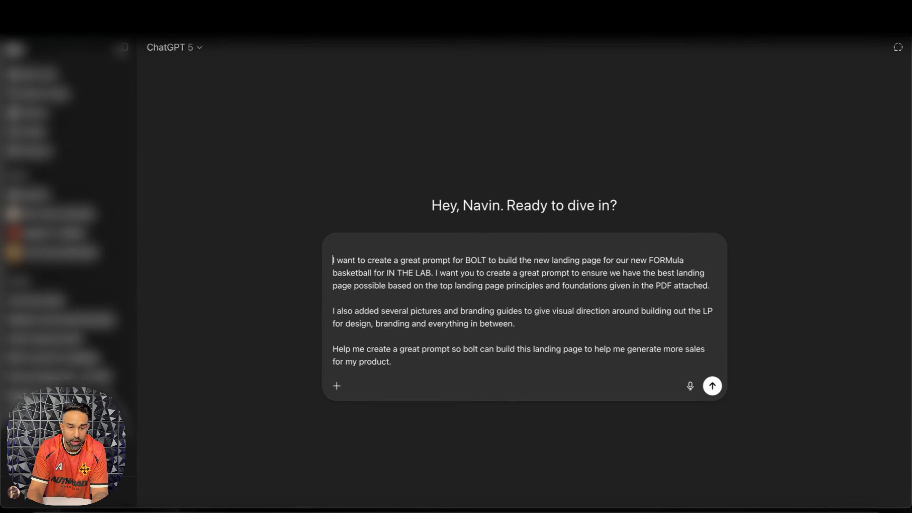
pyautogui.press('BackSpace')
# Step: Attach the LP file, the selected FORMULA lookbook and product images and both FORMULA PDFs from the FM YT test folder, and submit the prompt
pyautogui.click(337, 373)
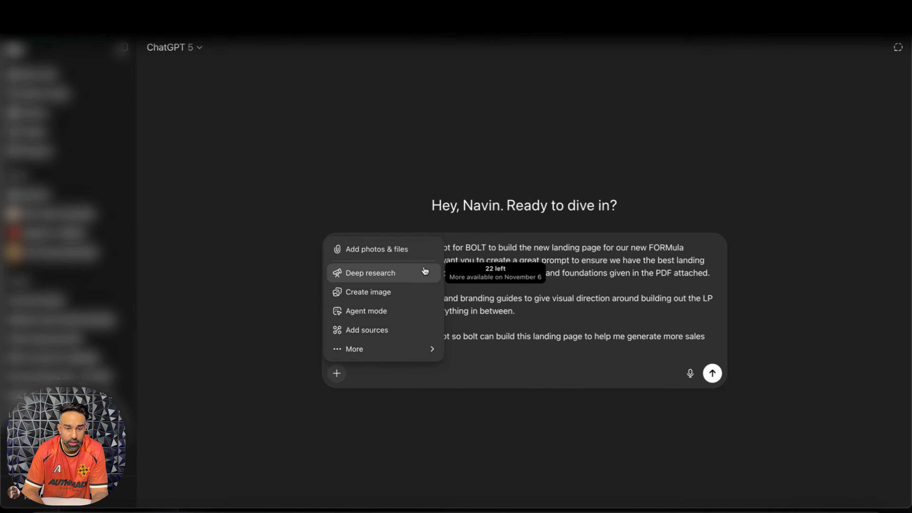
pyautogui.click(401, 249)
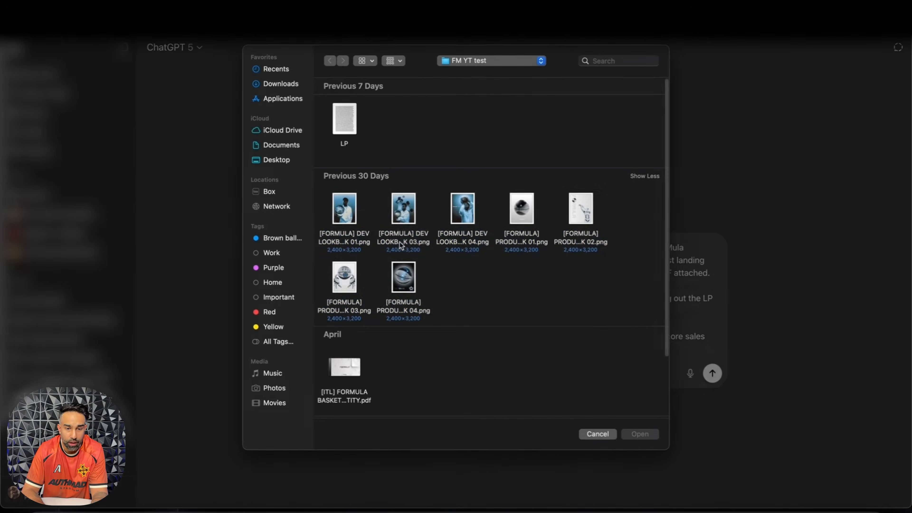
pyautogui.moveTo(585, 306); pyautogui.dragTo(493, 266)
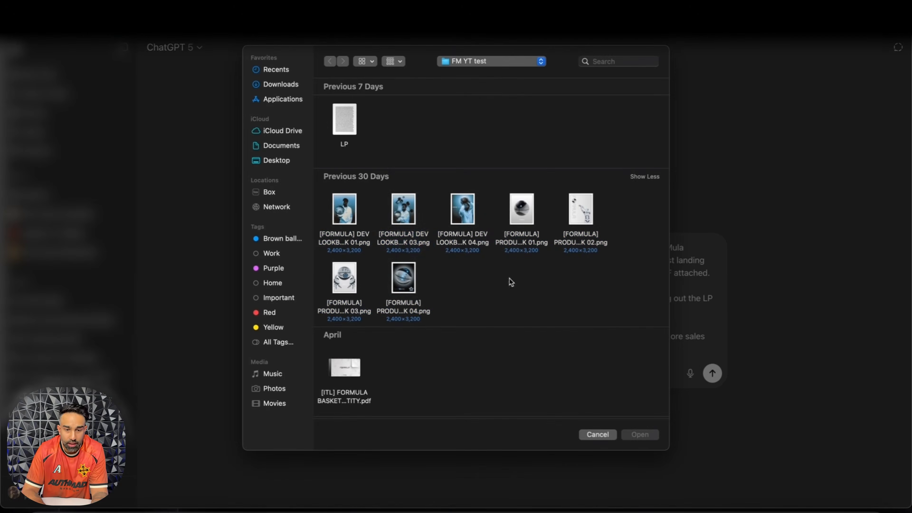
pyautogui.click(397, 210)
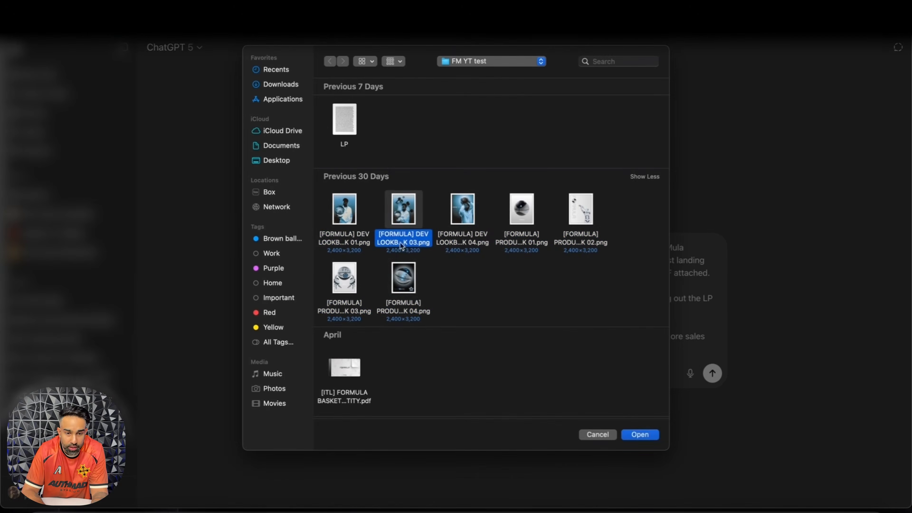
pyautogui.keyDown('super'); pyautogui.click(357, 281); pyautogui.keyUp('super')
pyautogui.keyDown('super'); pyautogui.click(562, 224); pyautogui.keyUp('super')
pyautogui.scroll(-3, 345, 212)
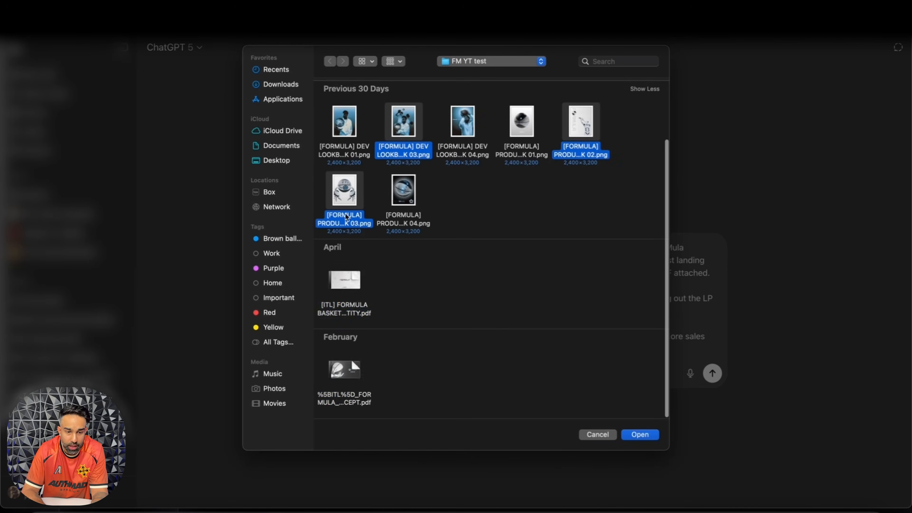
pyautogui.keyDown('super'); pyautogui.click(349, 314); pyautogui.keyUp('super')
pyautogui.keyDown('super'); pyautogui.click(344, 398); pyautogui.keyUp('super')
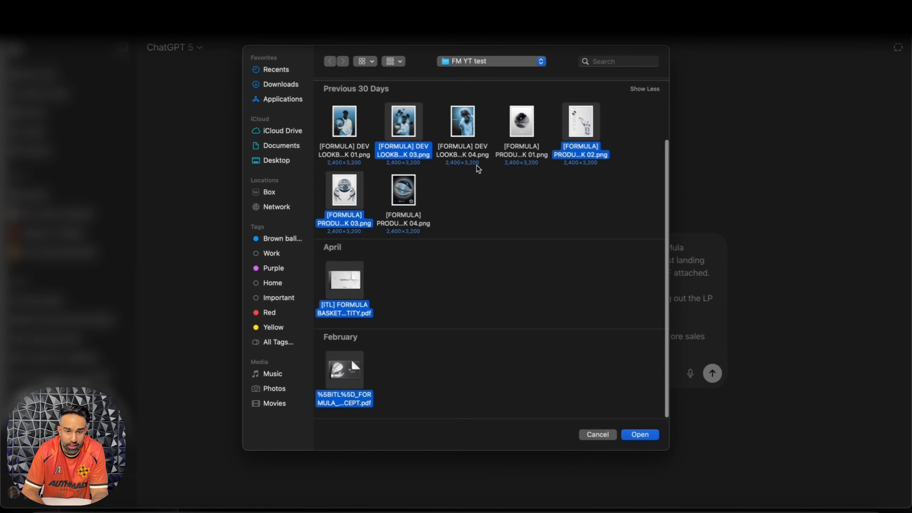
pyautogui.keyDown('super'); pyautogui.click(510, 155); pyautogui.keyUp('super')
pyautogui.click(640, 435)
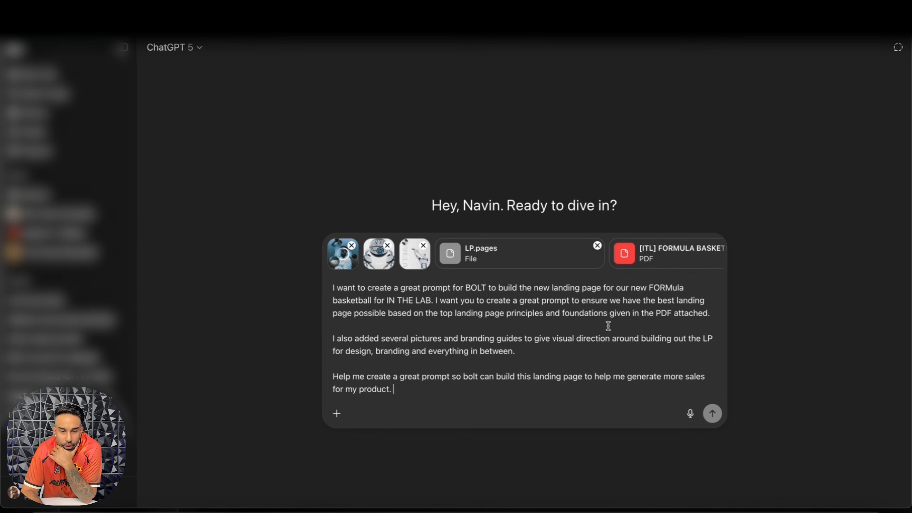
pyautogui.click(712, 414)
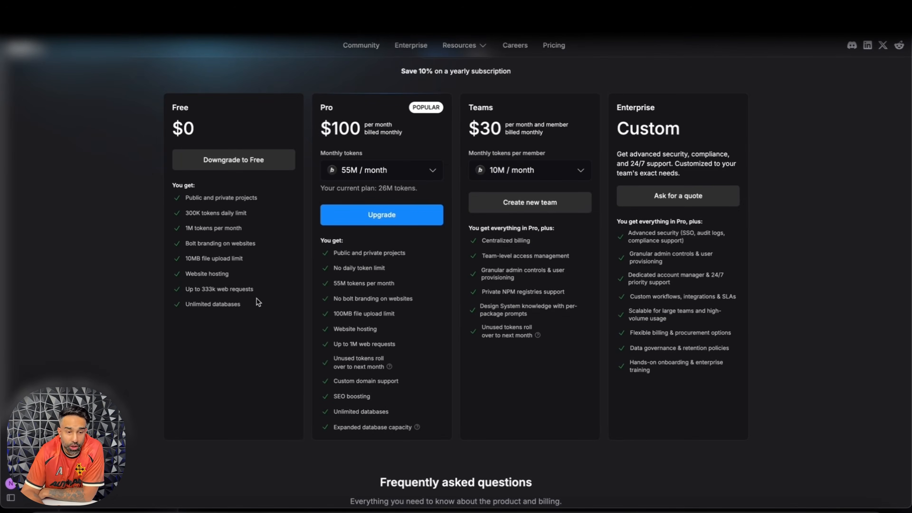
# Step: Review the features included in the Free plan on Bolt's pricing page
pyautogui.moveTo(258, 299); pyautogui.dragTo(179, 204)
pyautogui.click(179, 205)
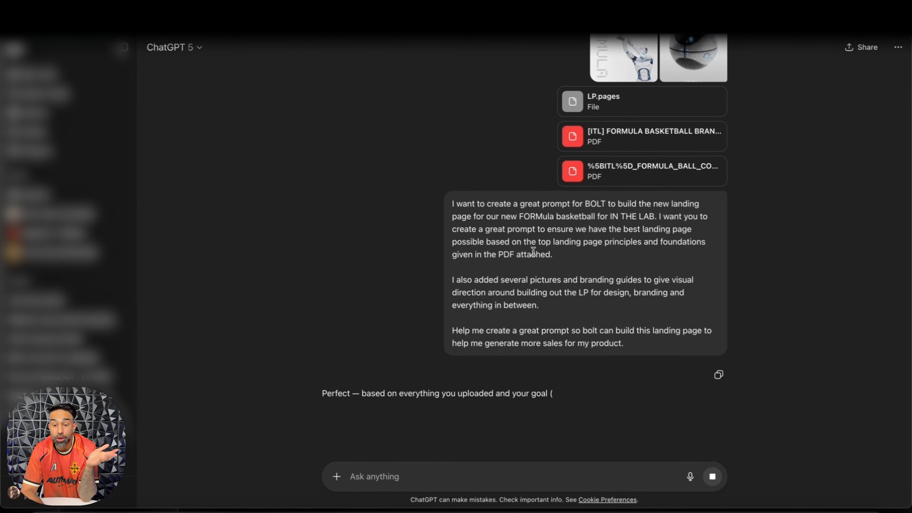
# Step: Return to the ChatGPT conversation and read the response's introduction and the list of what the Bolt prompt merges
pyautogui.scroll(4, 533, 251)
pyautogui.scroll(-4, 533, 251)
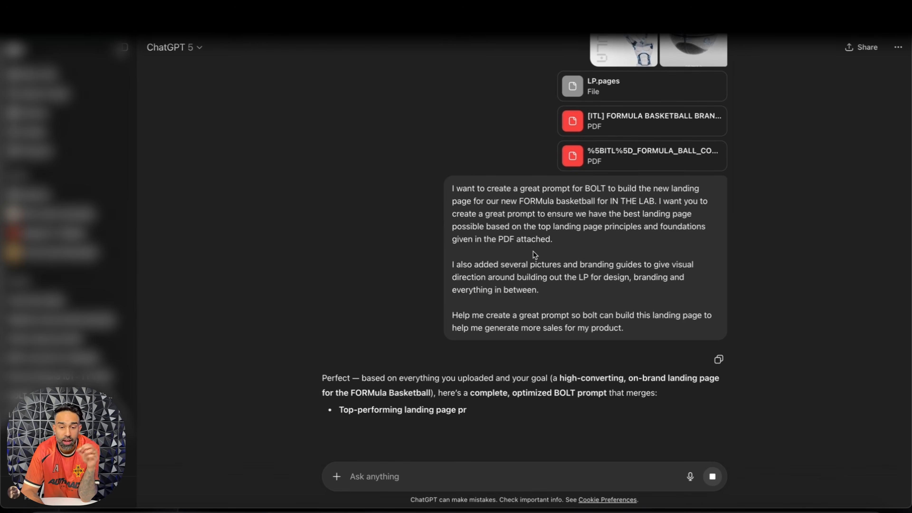
pyautogui.scroll(-1, 461, 347)
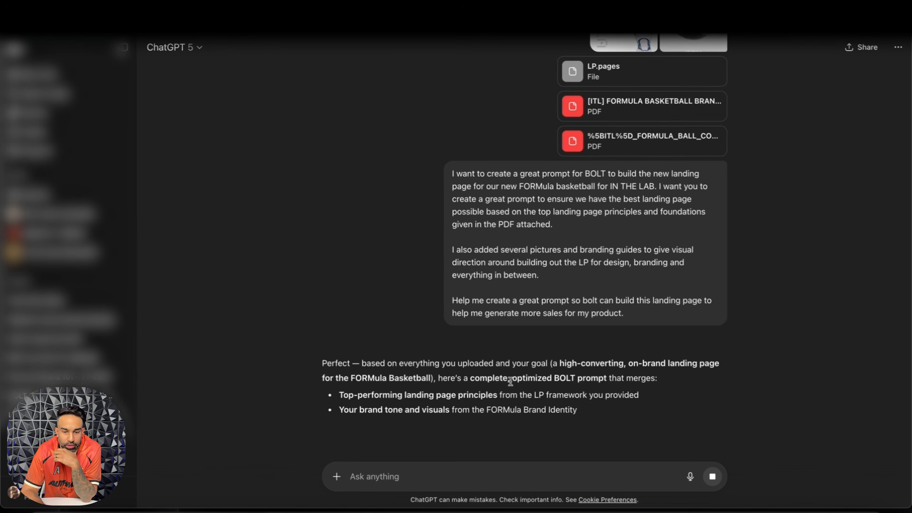
pyautogui.moveTo(511, 381); pyautogui.dragTo(606, 380)
pyautogui.click(604, 381)
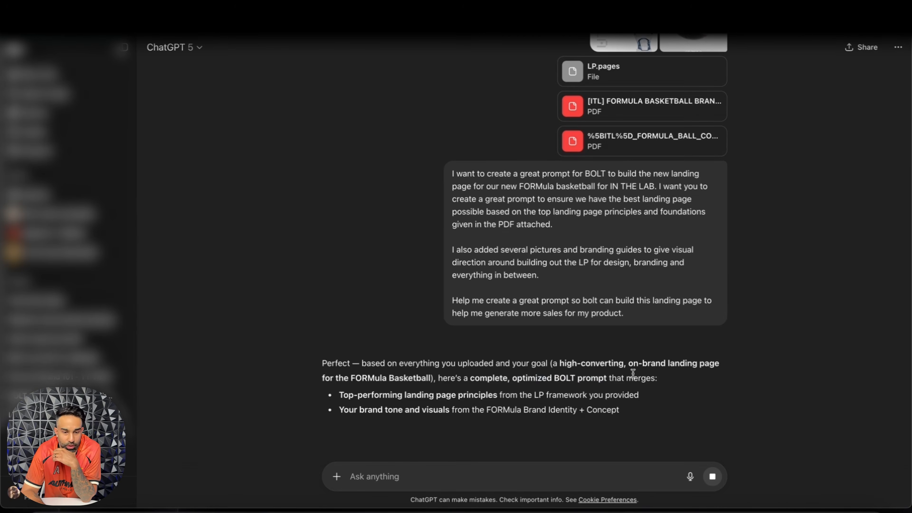
pyautogui.moveTo(435, 383); pyautogui.dragTo(514, 384)
pyautogui.click(514, 383)
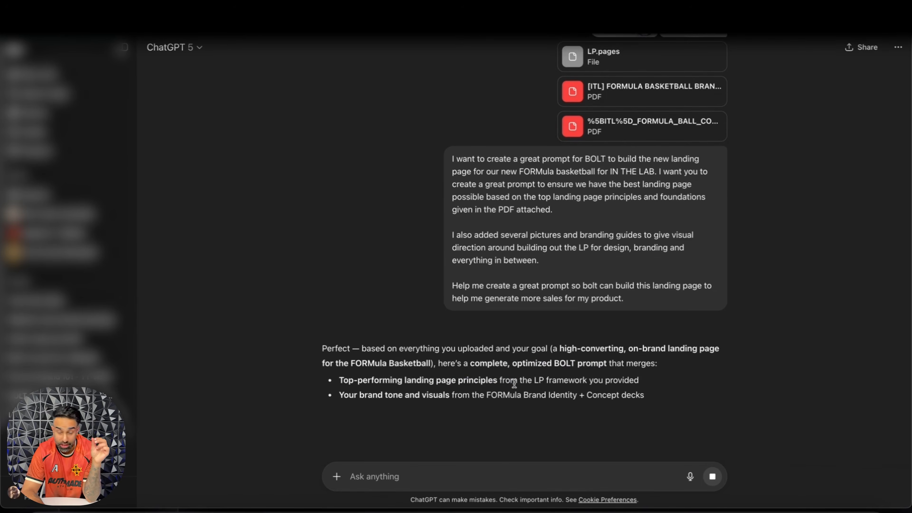
pyautogui.moveTo(382, 395); pyautogui.dragTo(459, 397)
pyautogui.click(459, 398)
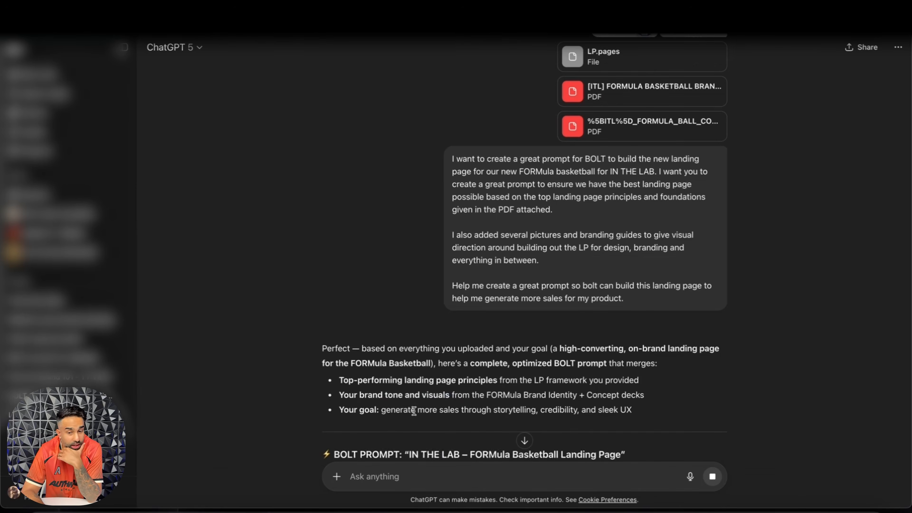
# Step: Read the opening brief of the generated Bolt prompt, including its visual style, color palette, typography and imagery reference
pyautogui.scroll(-4, 449, 385)
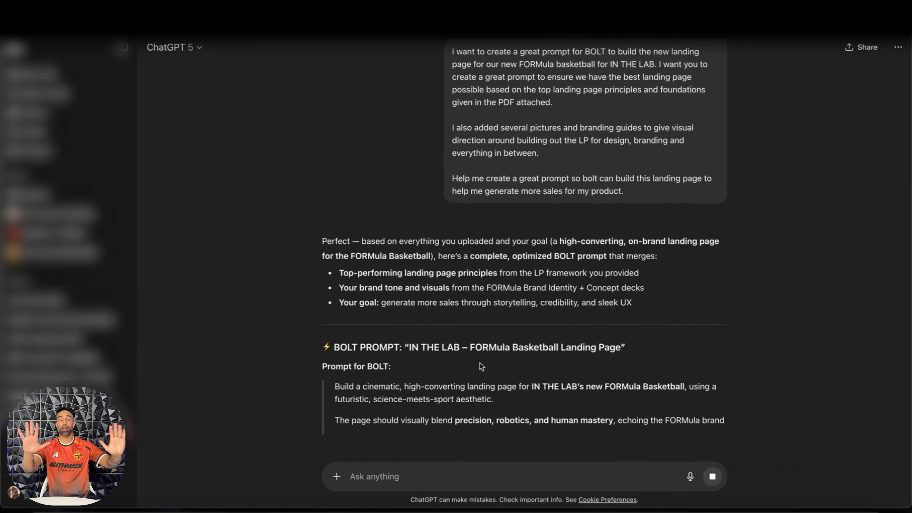
pyautogui.scroll(-3, 454, 284)
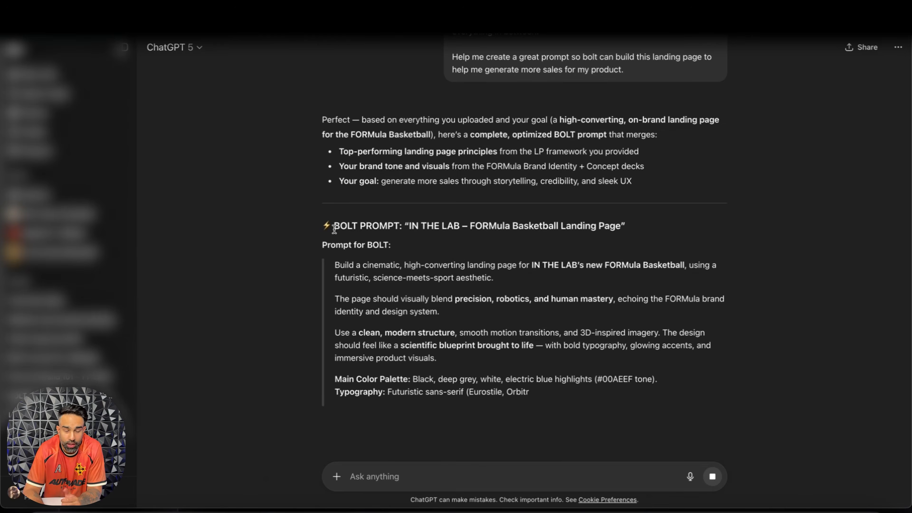
pyautogui.scroll(-1, 475, 246)
pyautogui.scroll(-3, 472, 244)
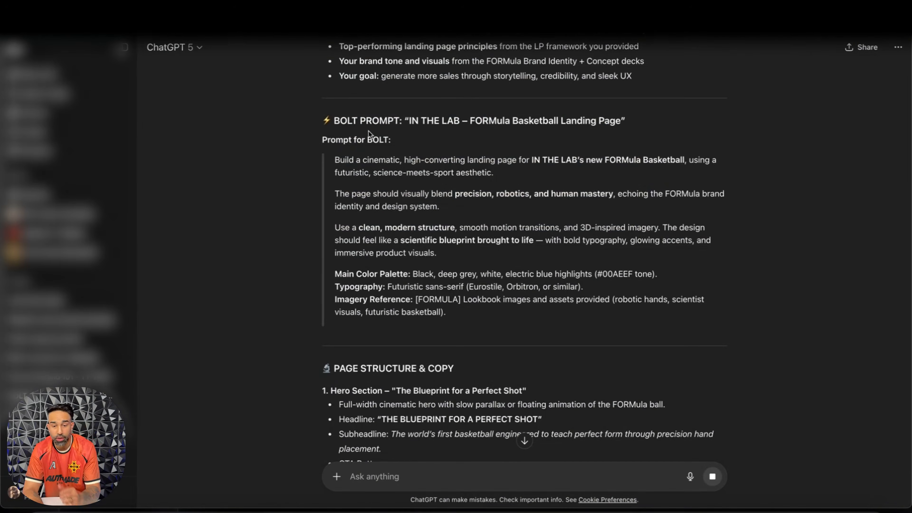
pyautogui.scroll(3, 368, 131)
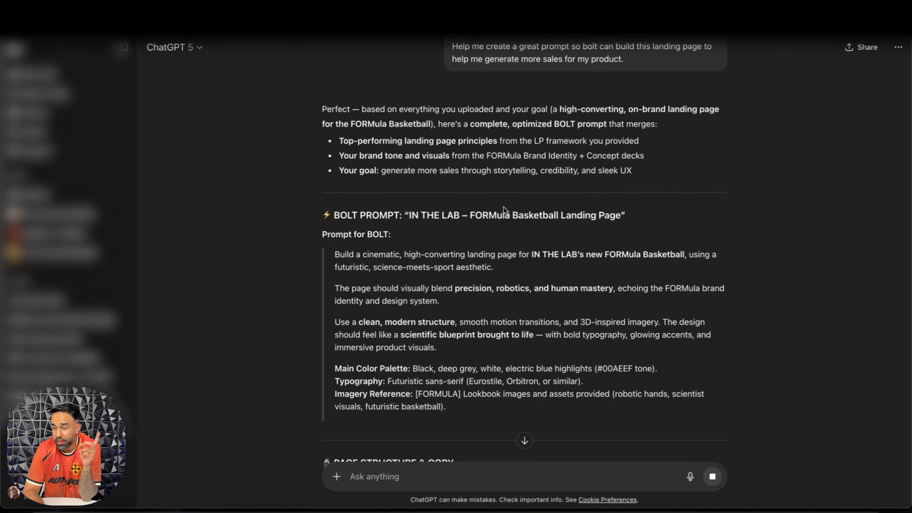
# Step: Go through the generated page structure and copy, from the hero section to the product story and technology sections
pyautogui.moveTo(332, 215); pyautogui.dragTo(494, 306)
pyautogui.scroll(-3, 461, 283)
pyautogui.scroll(-5, 460, 284)
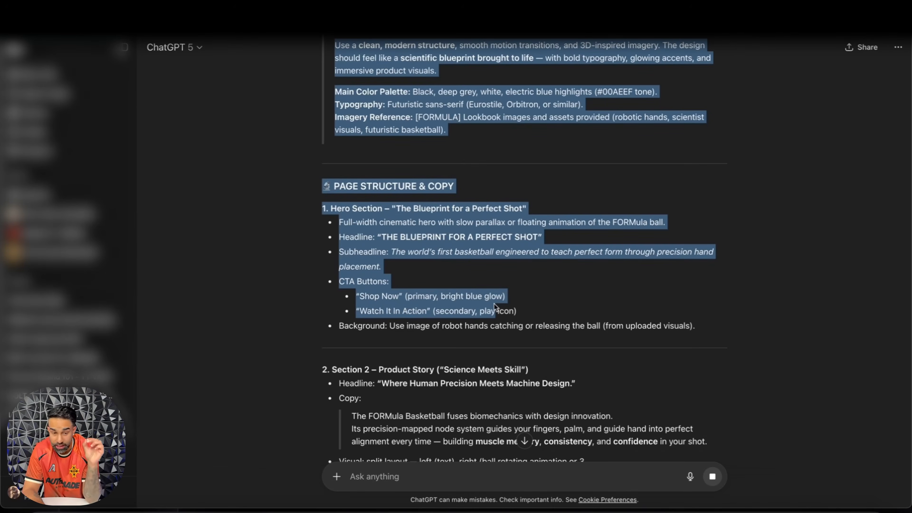
pyautogui.moveTo(494, 305); pyautogui.dragTo(494, 307)
pyautogui.scroll(-3, 494, 306)
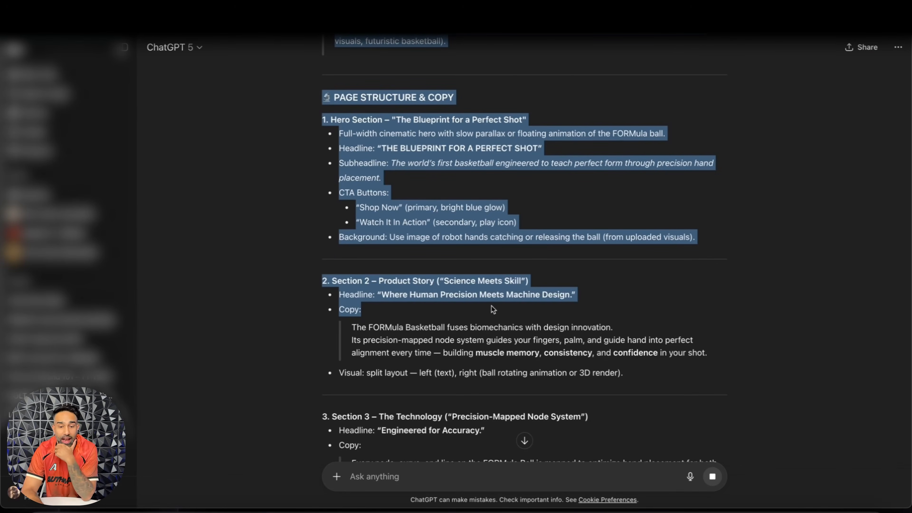
pyautogui.scroll(-3, 492, 305)
pyautogui.moveTo(491, 306); pyautogui.dragTo(492, 305)
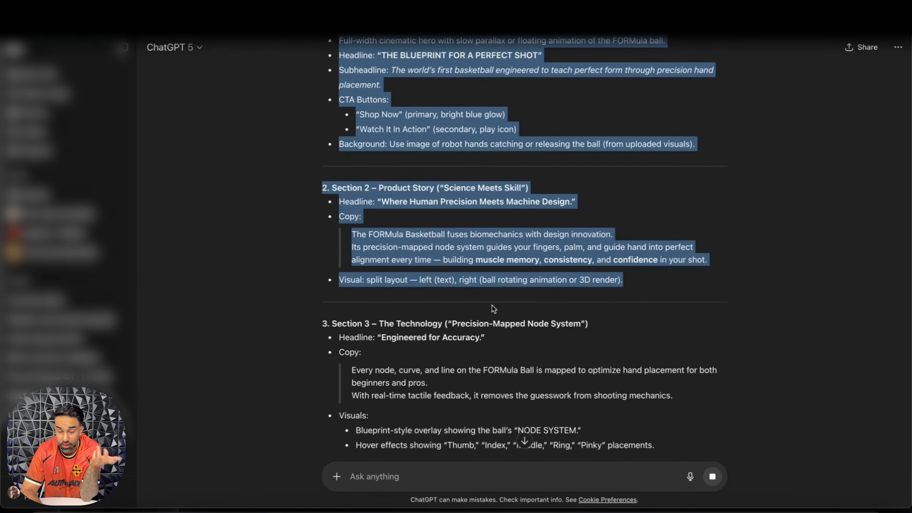
pyautogui.moveTo(492, 306); pyautogui.dragTo(491, 304)
pyautogui.scroll(-5, 491, 305)
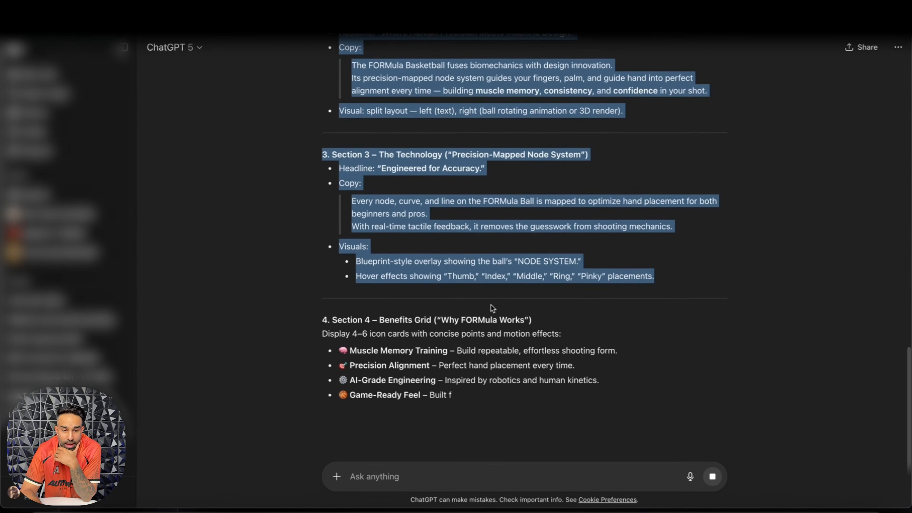
pyautogui.click(511, 302)
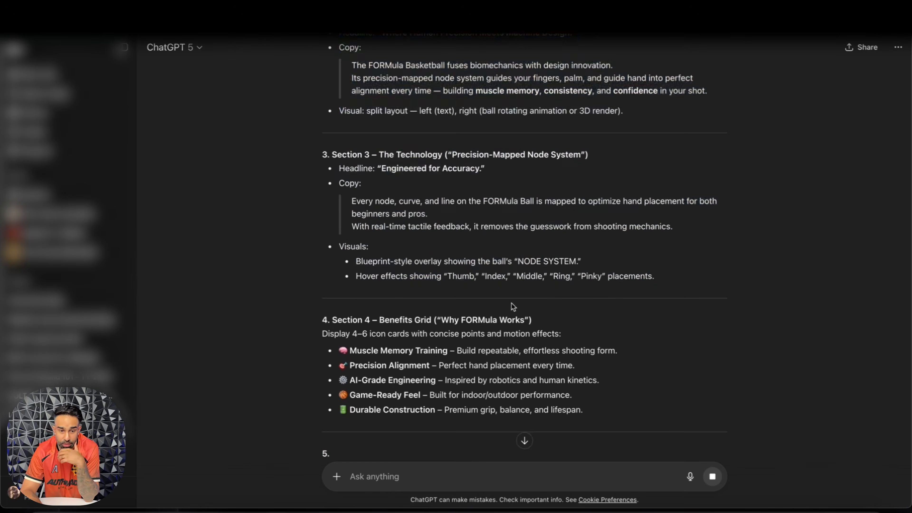
# Step: Review the remaining generated sections, from the benefits grid and social proof to the founder and brand legacy section
pyautogui.scroll(-2, 511, 303)
pyautogui.scroll(3, 409, 92)
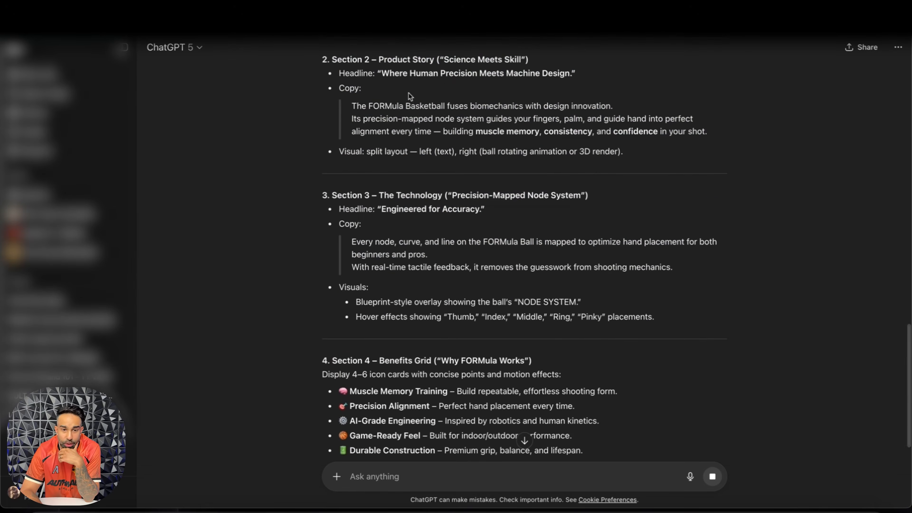
pyautogui.scroll(-3, 452, 95)
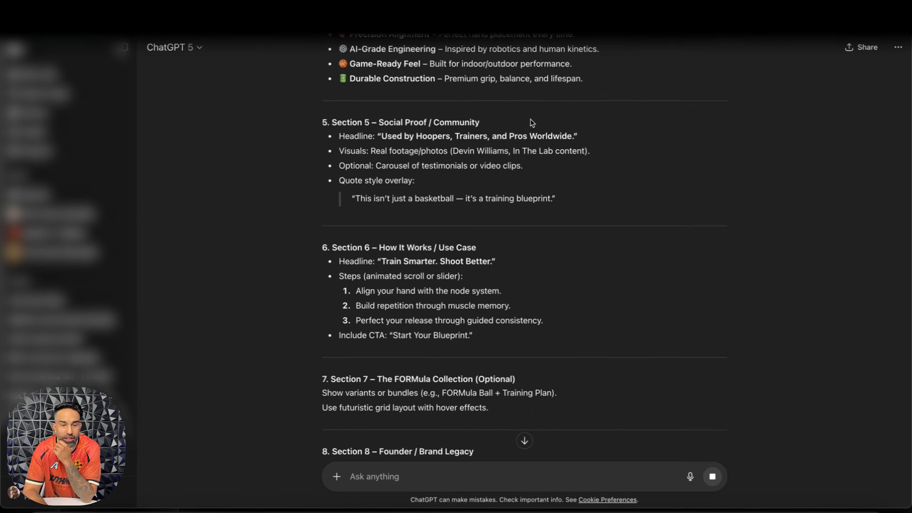
pyautogui.scroll(1, 530, 118)
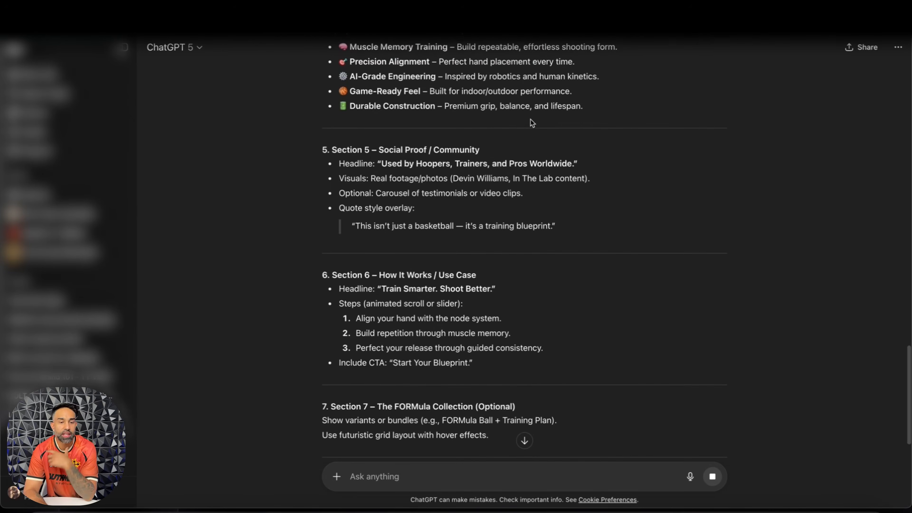
pyautogui.scroll(-2, 401, 178)
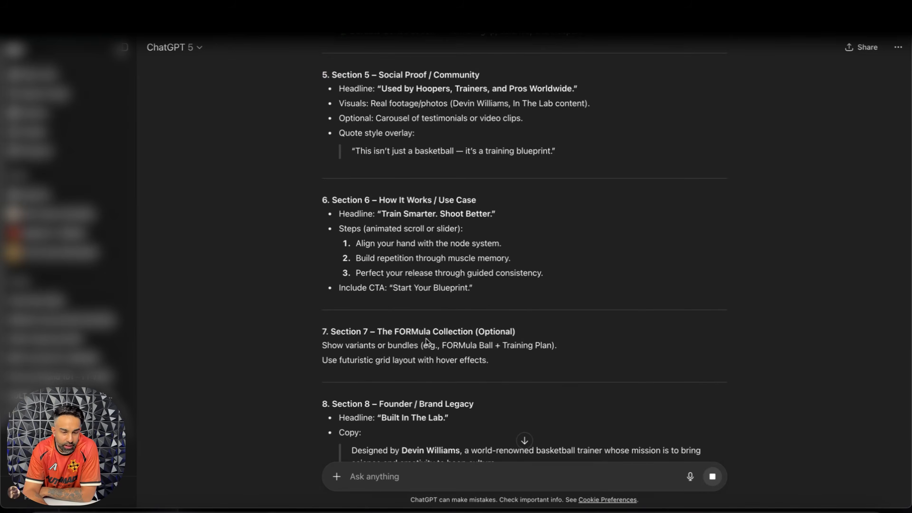
pyautogui.scroll(-2, 427, 338)
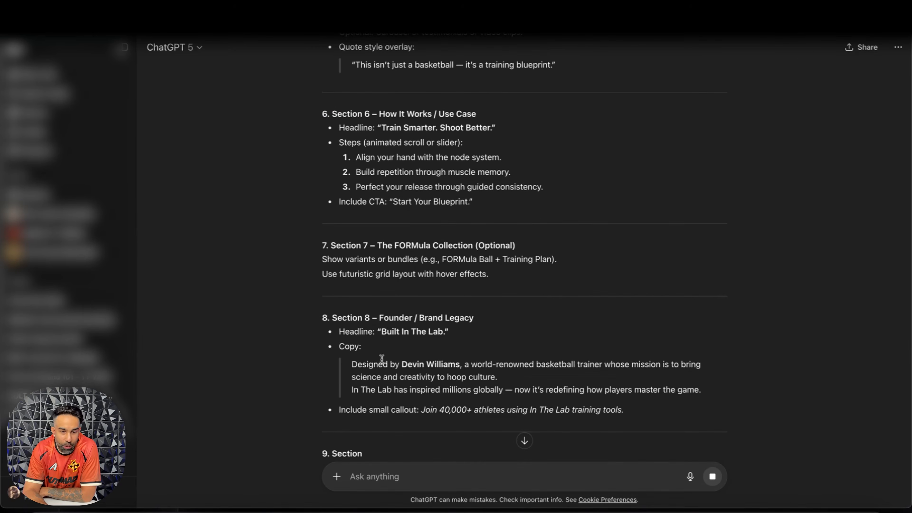
pyautogui.scroll(-2, 381, 359)
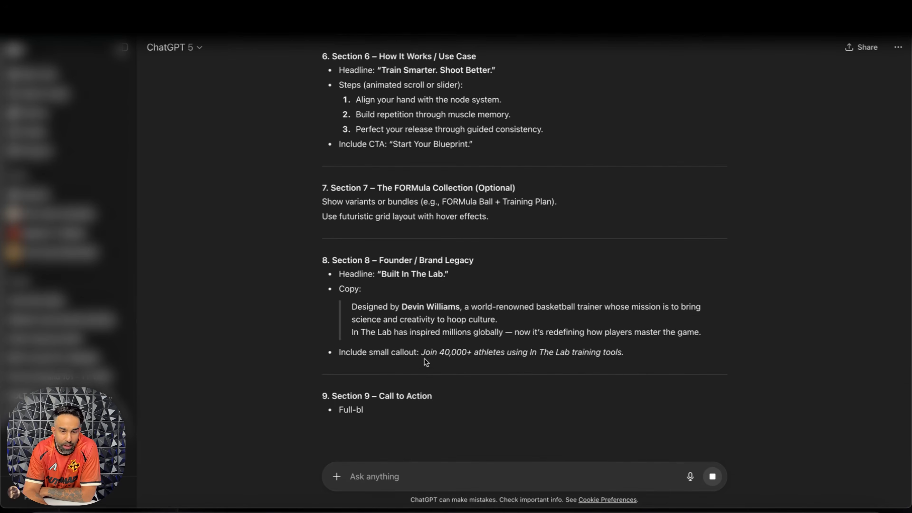
# Step: Examine the "Join 40,000+ athletes using In The Lab training tools" callout in the founder section
pyautogui.moveTo(425, 353); pyautogui.dragTo(525, 353)
pyautogui.click(526, 352)
pyautogui.scroll(-1, 525, 352)
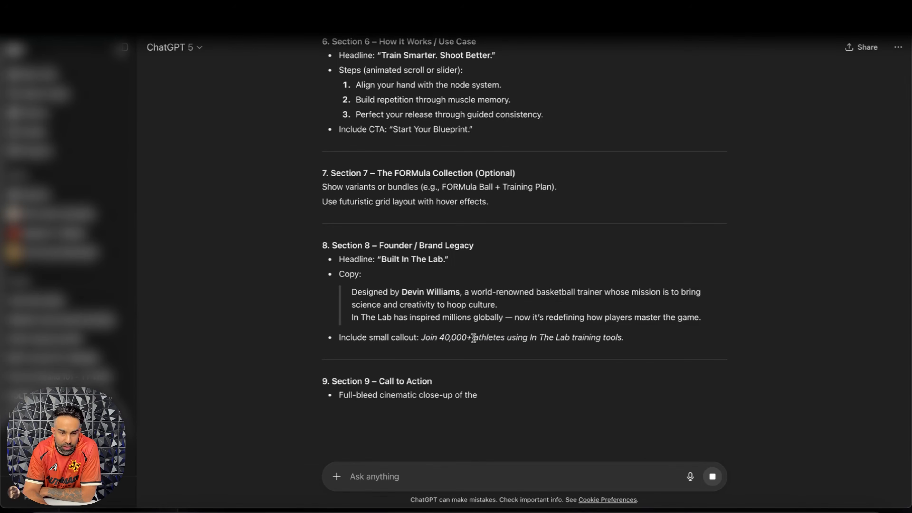
pyautogui.moveTo(422, 339); pyautogui.dragTo(463, 343)
pyautogui.click(633, 344)
pyautogui.moveTo(518, 341); pyautogui.dragTo(605, 341)
pyautogui.click(603, 342)
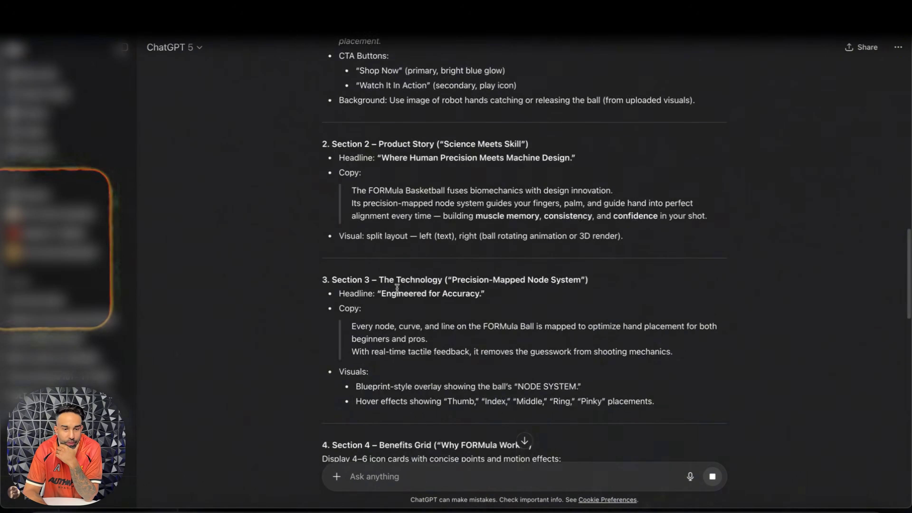
pyautogui.moveTo(334, 262); pyautogui.dragTo(411, 379)
pyautogui.scroll(-12, 415, 331)
pyautogui.scroll(20, 468, 233)
pyautogui.click(468, 233)
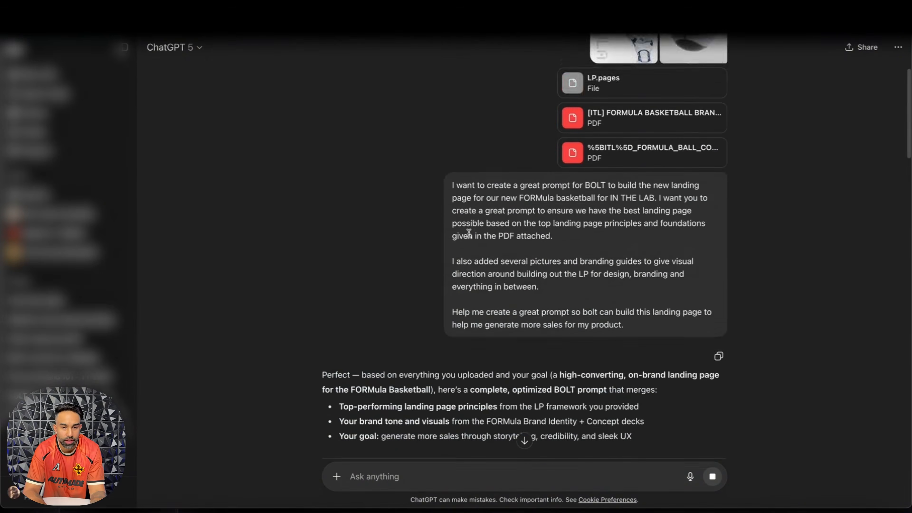
# Step: Copy the generated Bolt prompt for the FORMula Basketball landing page from its opening heading through its page sections
pyautogui.scroll(-6, 469, 233)
pyautogui.moveTo(334, 241); pyautogui.dragTo(603, 330)
pyautogui.scroll(-15, 356, 325)
pyautogui.scroll(-8, 362, 326)
pyautogui.hotkey('ctrl', 'c')
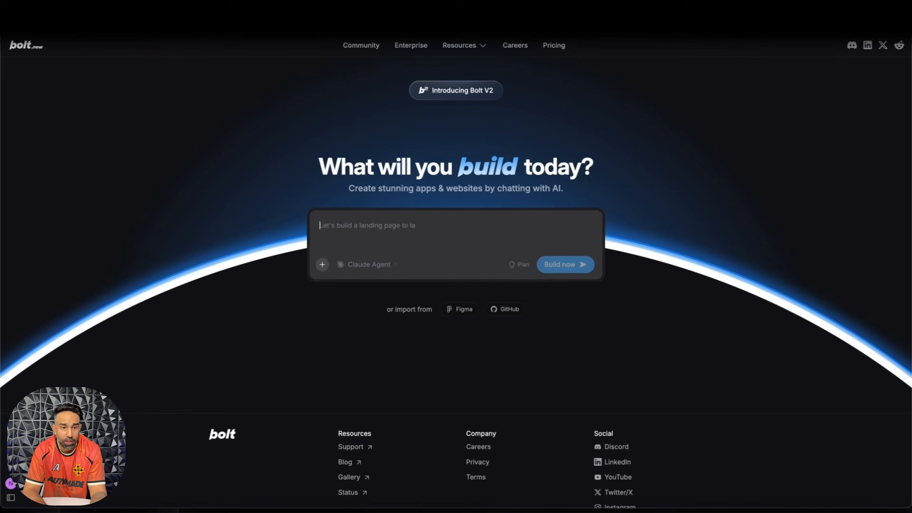
# Step: Switch to Bolt, paste the copied landing page prompt into the build request and add a line break
pyautogui.click(363, 240)
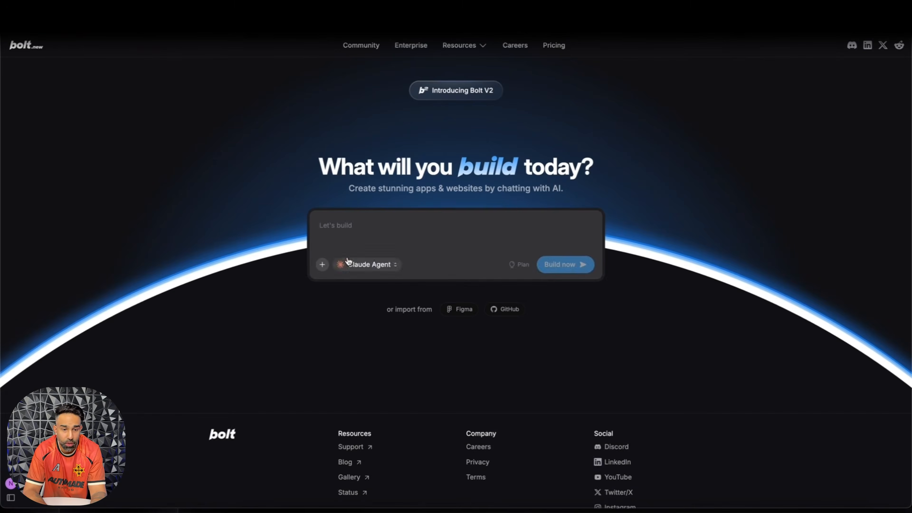
pyautogui.hotkey('ctrl', 'v')
pyautogui.hotkey('shift', 'Return')
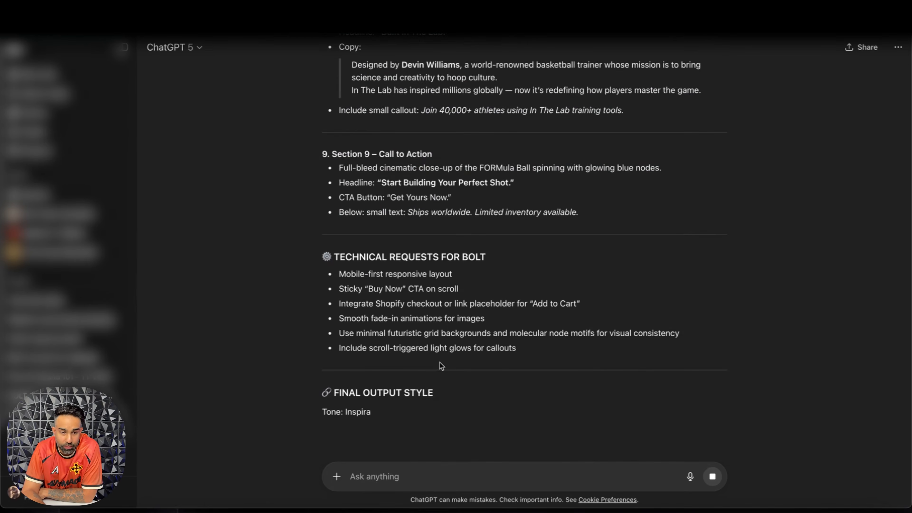
# Step: Copy the Technical Requests for Bolt and Final Output Style sections from ChatGPT and append them to the build request in Bolt
pyautogui.moveTo(333, 256); pyautogui.dragTo(542, 358)
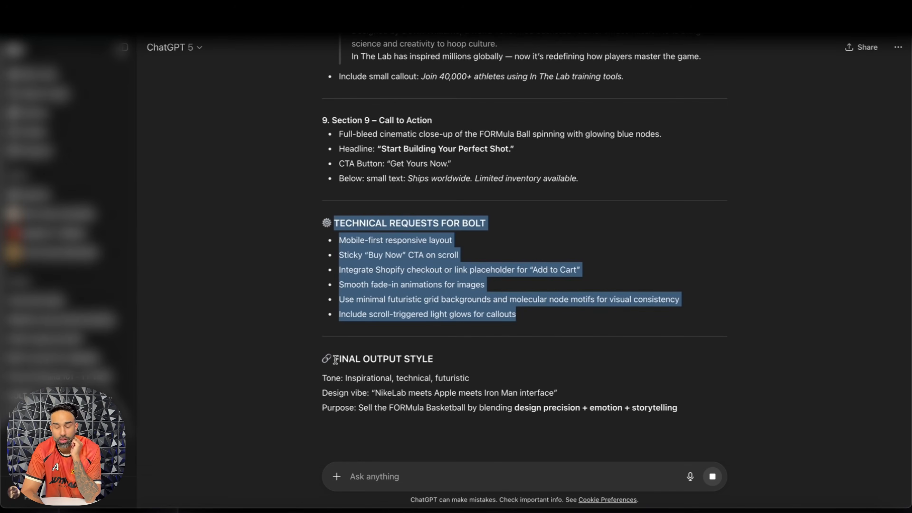
pyautogui.moveTo(335, 359); pyautogui.dragTo(695, 409)
pyautogui.click(244, 12)
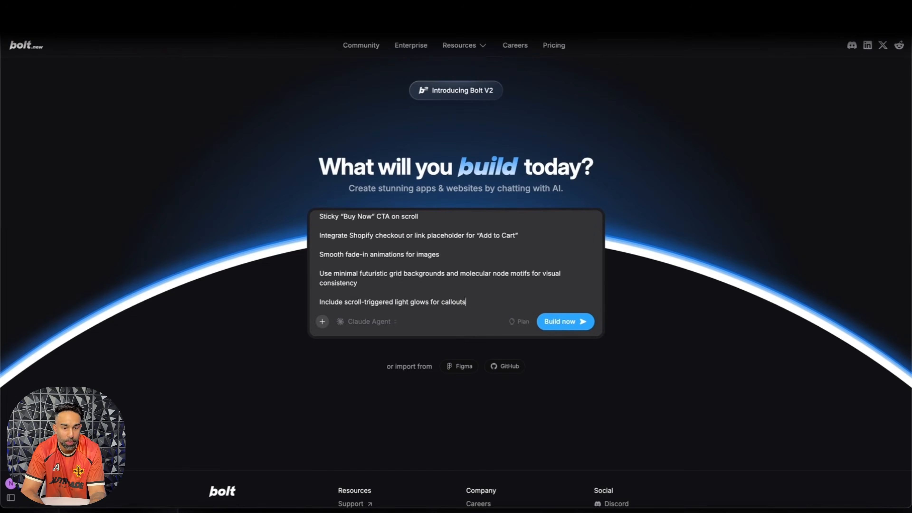
pyautogui.click(477, 296)
pyautogui.hotkey('shift', 'Return')
pyautogui.hotkey('shift', 'Return')
pyautogui.press('super+v')
# Step: Check the assembled prompt, start building the landing page, and inspect the list of actions taken during generation
pyautogui.scroll(20, 490, 298)
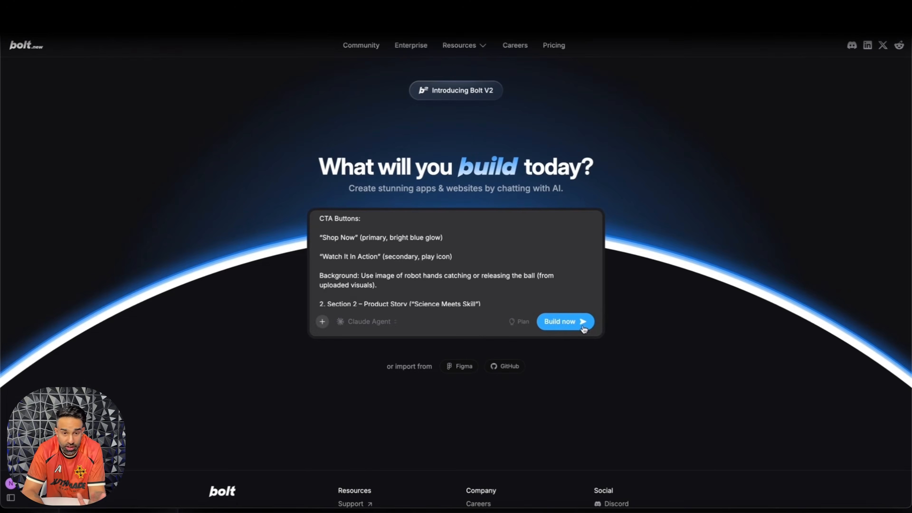
pyautogui.click(583, 327)
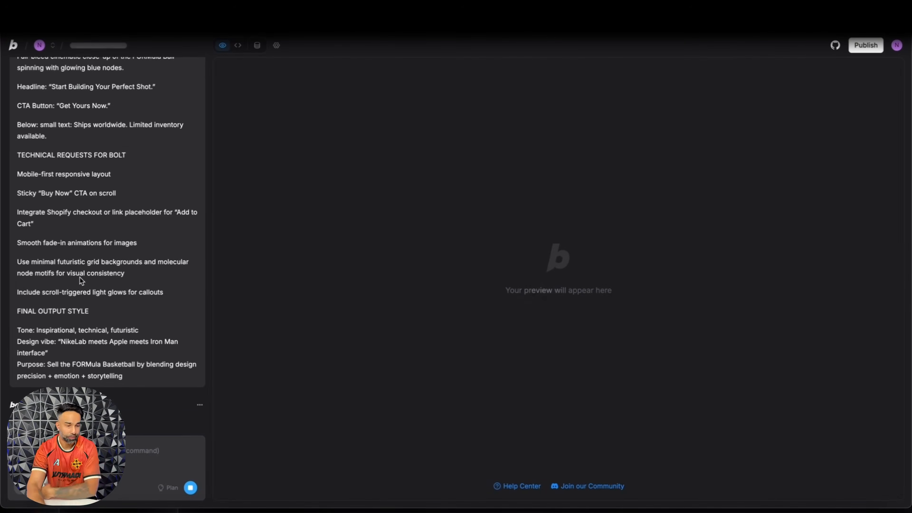
pyautogui.scroll(10, 80, 277)
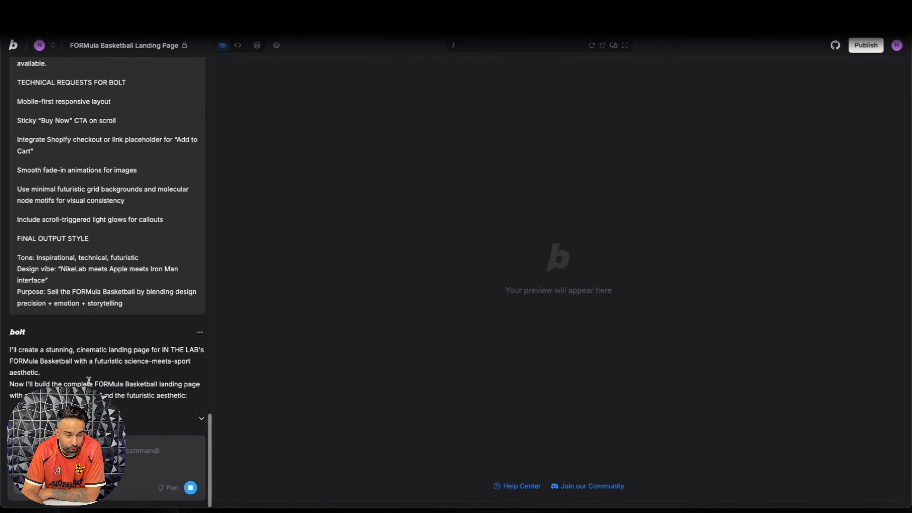
pyautogui.click(157, 421)
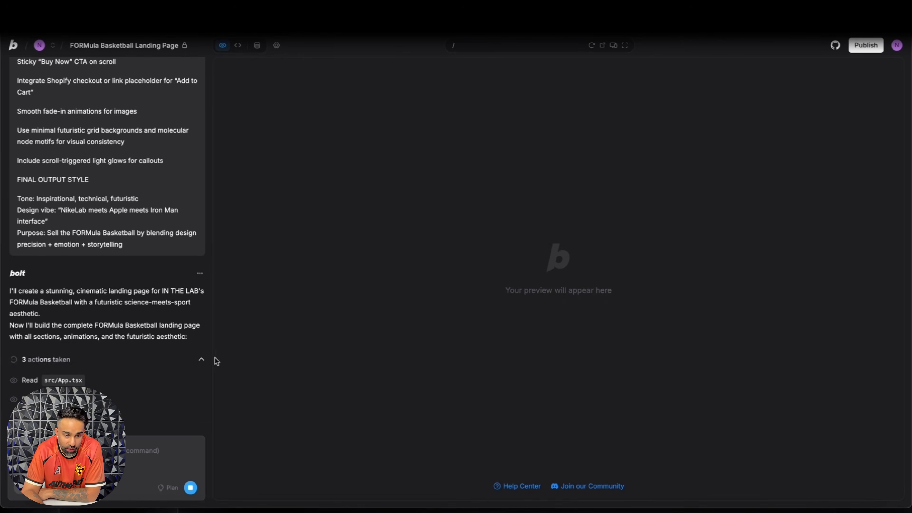
pyautogui.click(201, 360)
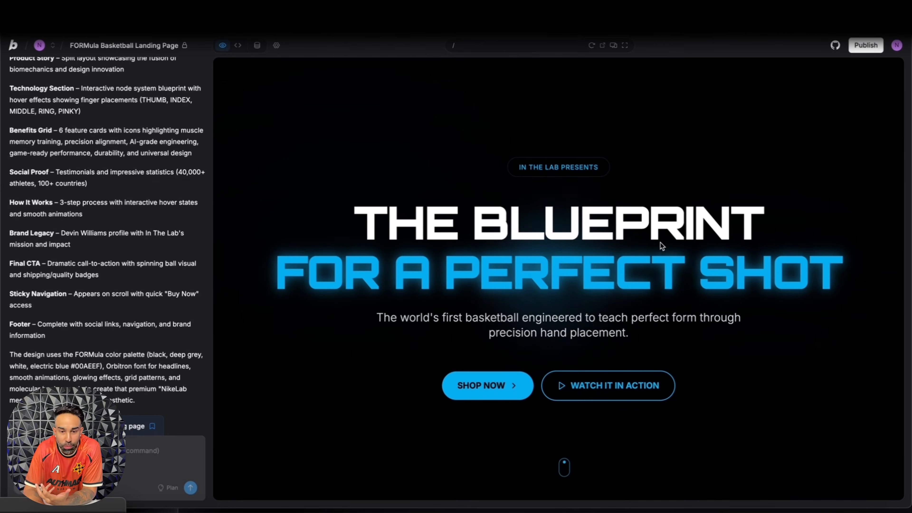
# Step: Review the generated landing page preview from the hero through the product story, technology, benefits grid and testimonials sections
pyautogui.scroll(-2, 653, 242)
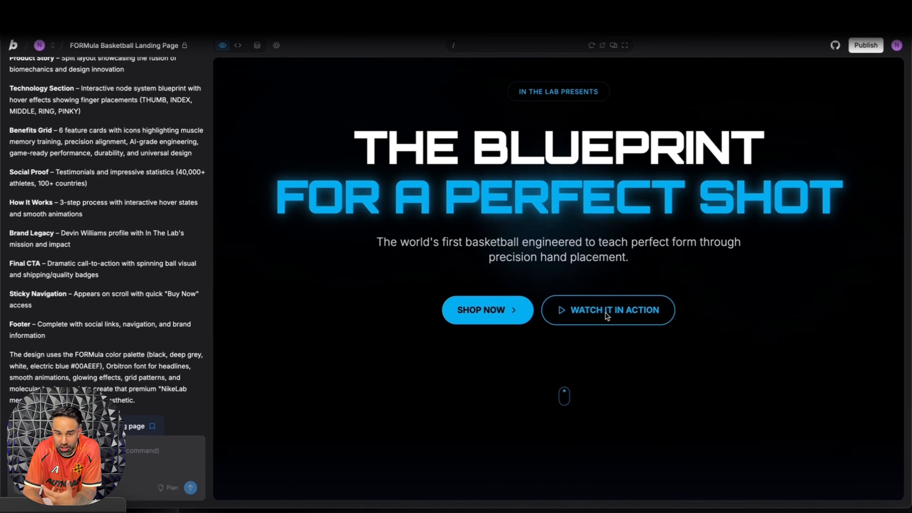
pyautogui.scroll(-10, 571, 300)
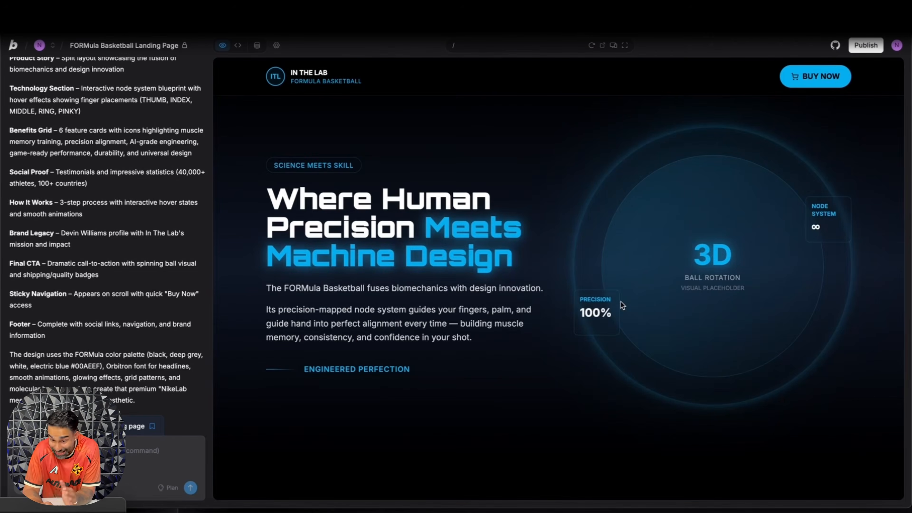
pyautogui.scroll(-3, 664, 273)
pyautogui.scroll(3, 731, 236)
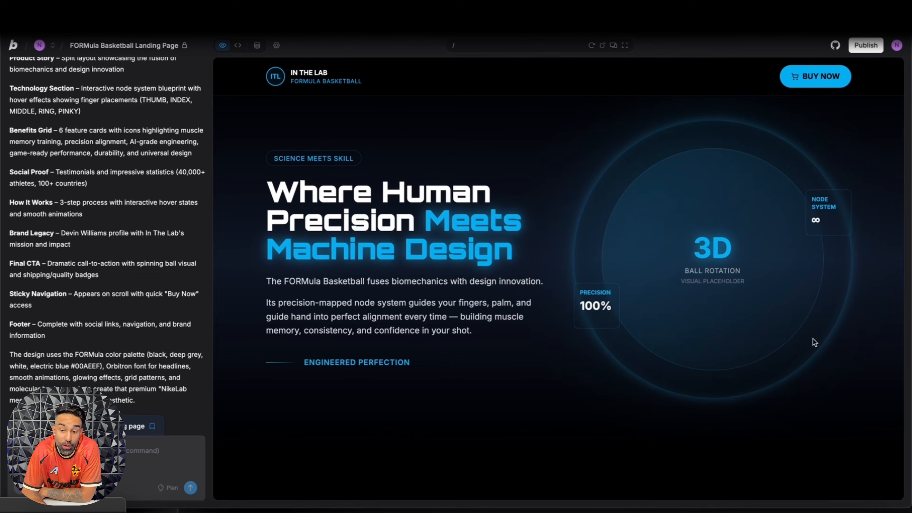
pyautogui.scroll(-5, 720, 208)
pyautogui.scroll(-8, 719, 208)
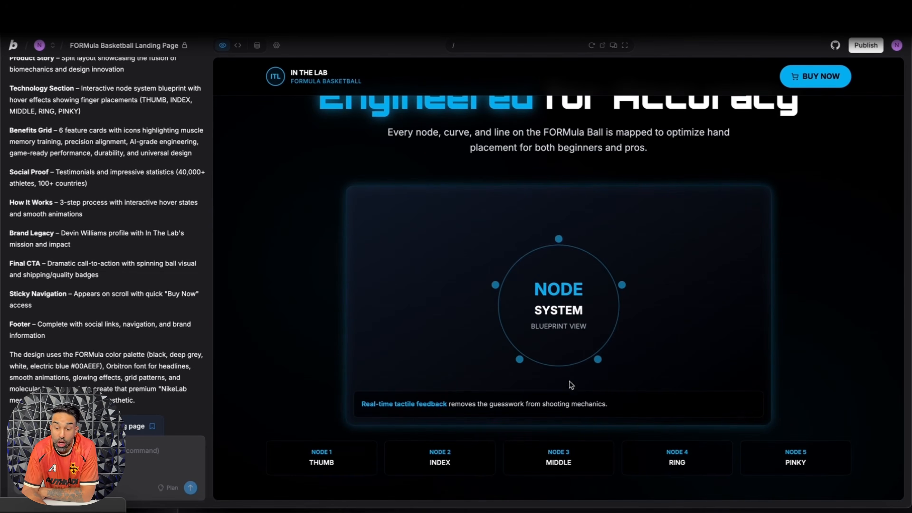
pyautogui.scroll(-3, 544, 325)
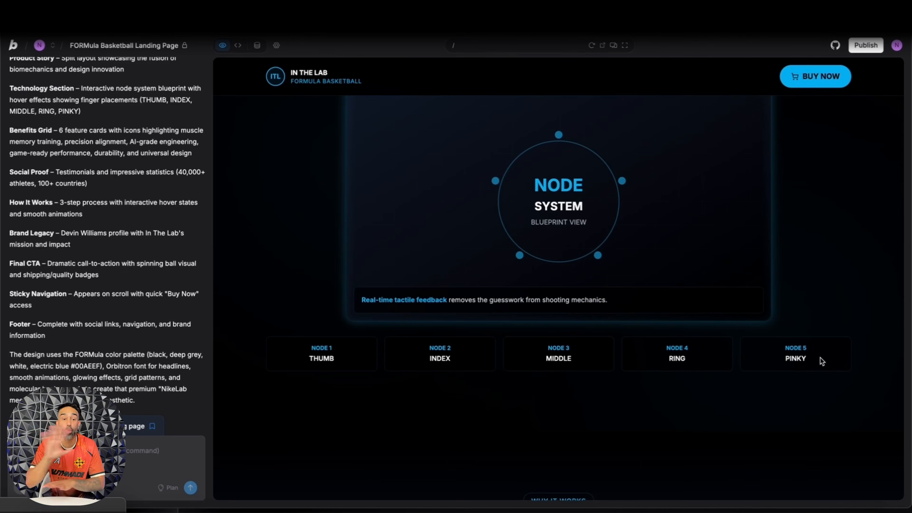
pyautogui.scroll(-10, 819, 360)
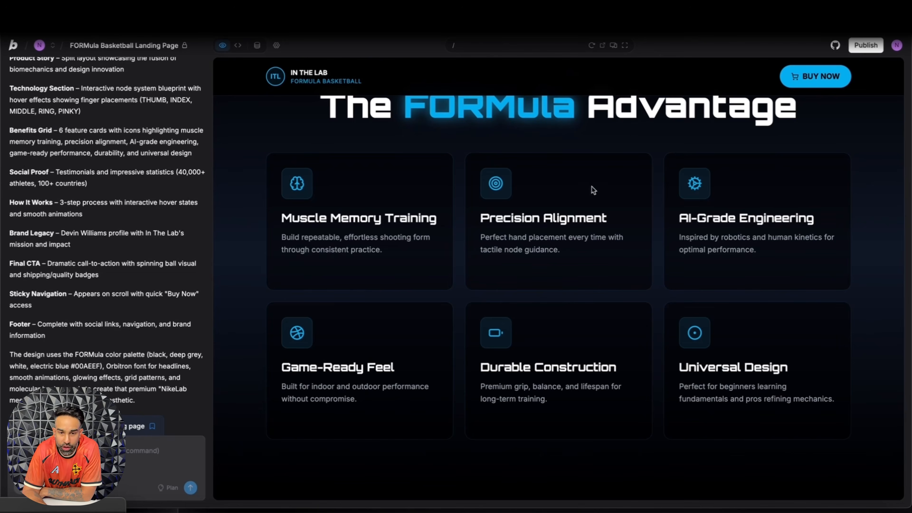
pyautogui.scroll(-10, 592, 189)
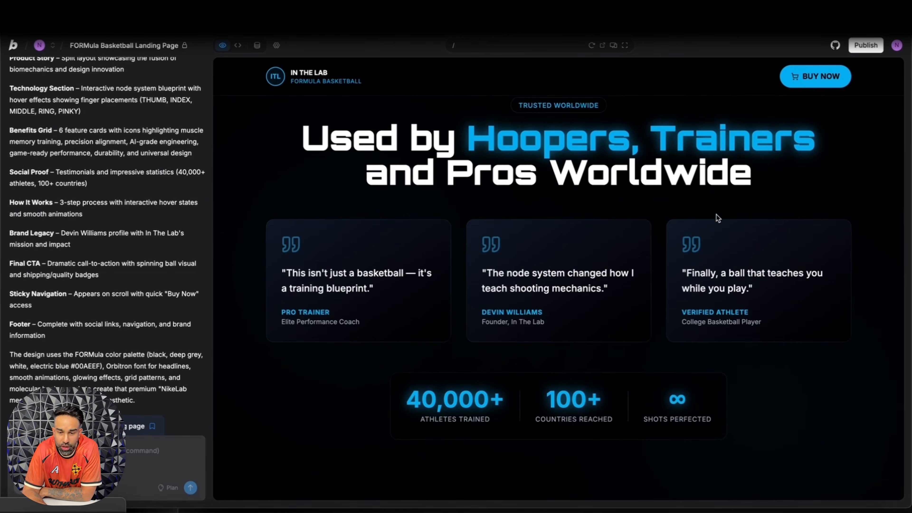
pyautogui.scroll(-3, 510, 268)
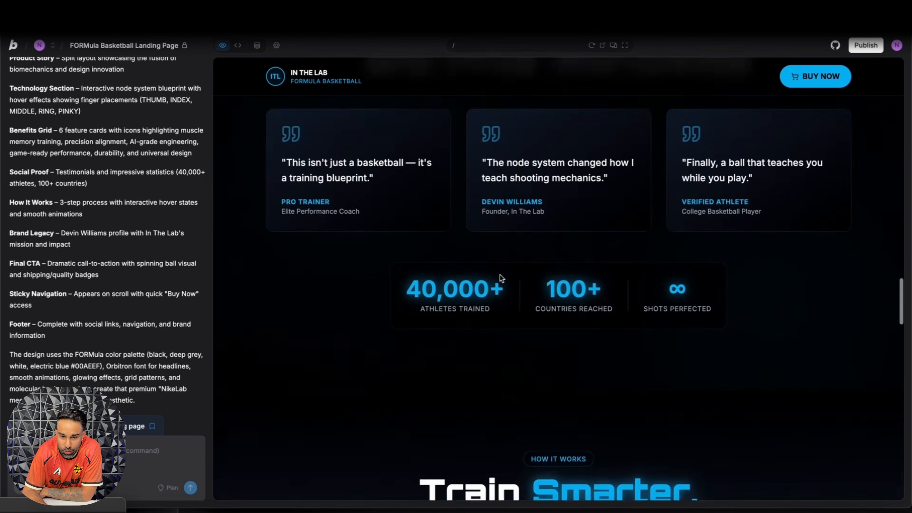
# Step: Examine the rest of the page preview, from the How It Works steps and founder section to the final call to action and footer
pyautogui.scroll(-5, 694, 269)
pyautogui.scroll(-1, 694, 272)
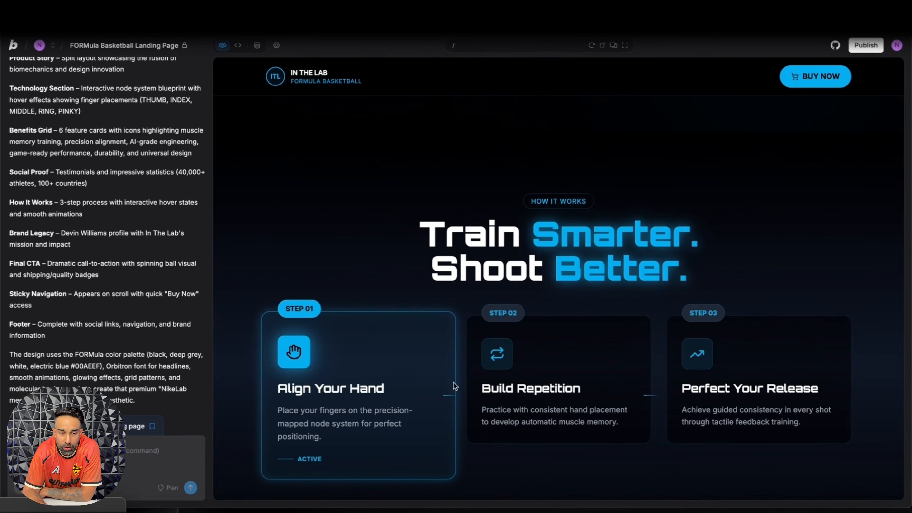
pyautogui.scroll(-2, 453, 382)
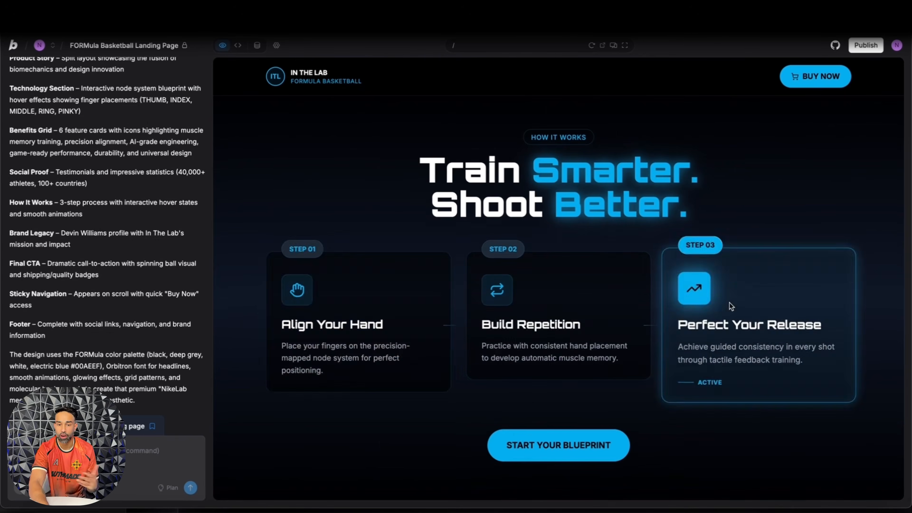
pyautogui.scroll(-10, 729, 303)
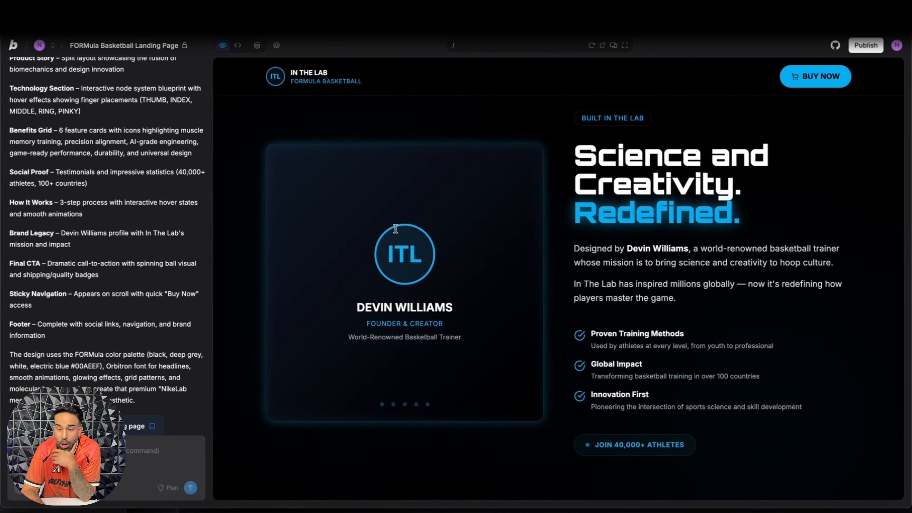
pyautogui.scroll(-10, 708, 257)
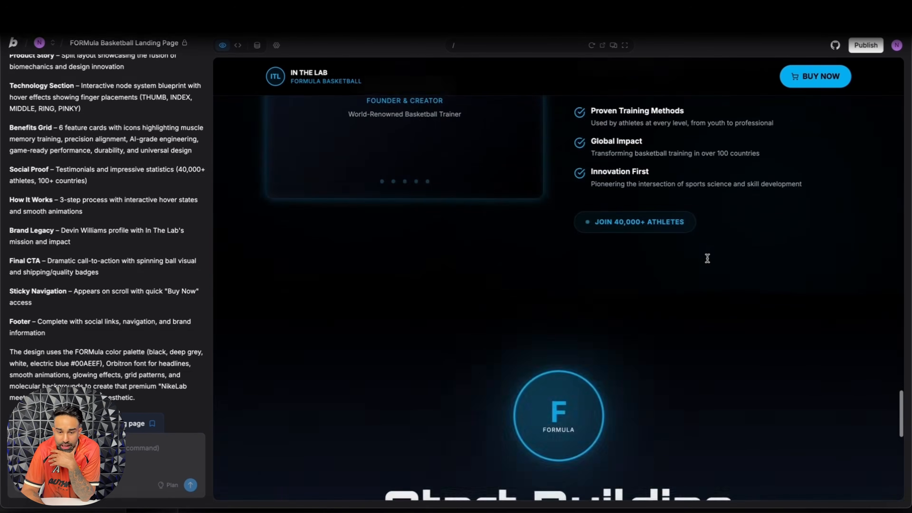
pyautogui.scroll(-5, 563, 169)
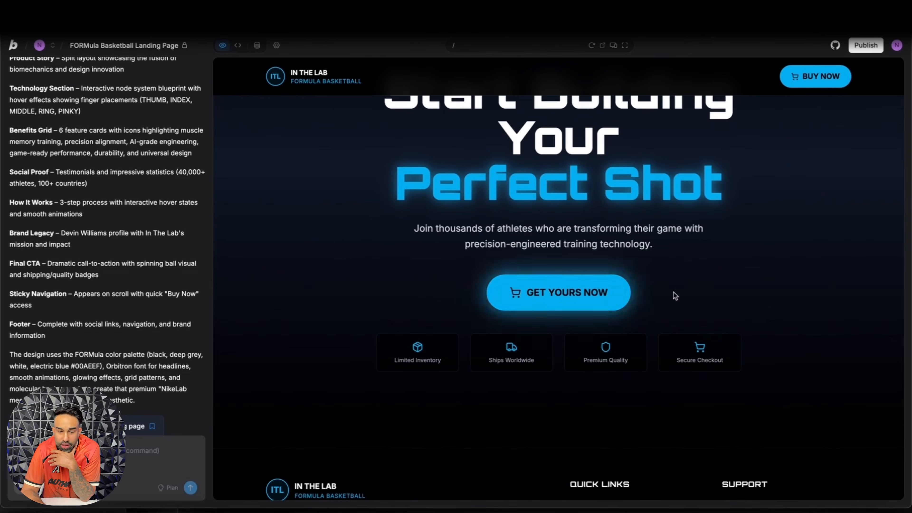
pyautogui.scroll(-4, 611, 302)
pyautogui.scroll(2, 612, 301)
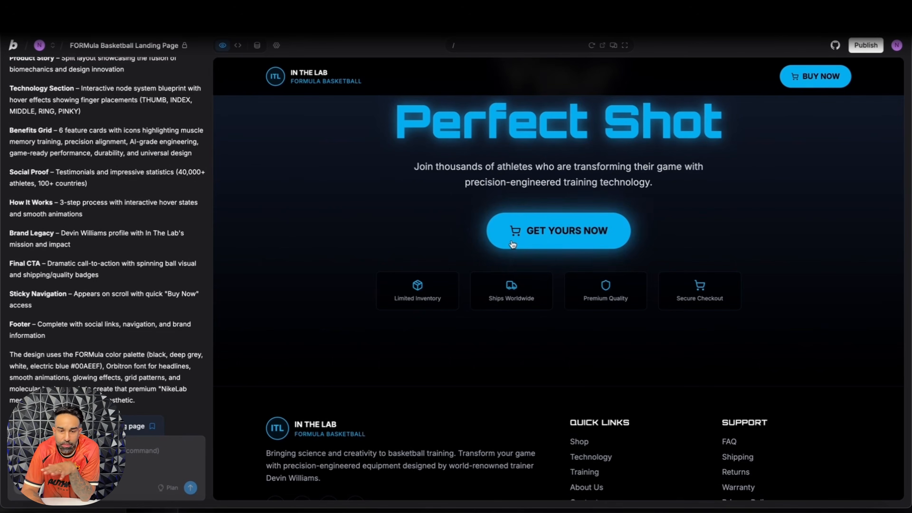
pyautogui.scroll(-3, 513, 245)
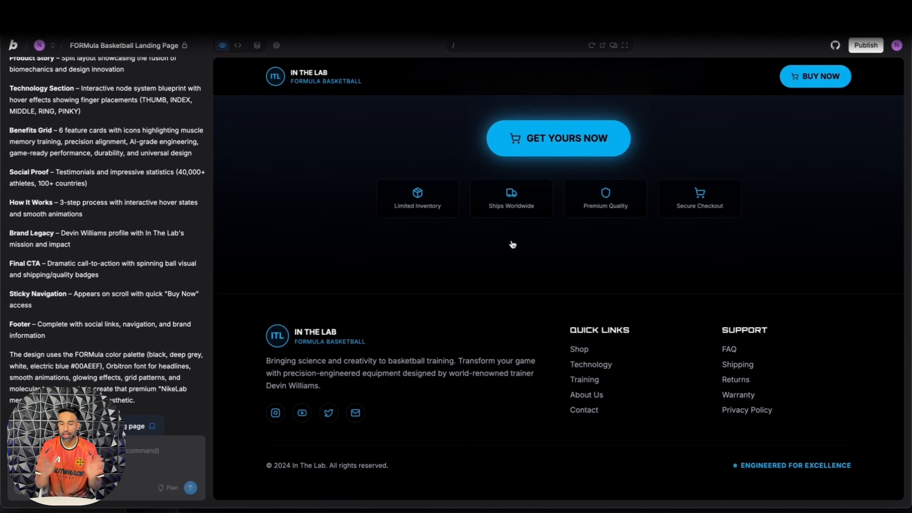
# Step: Request an interactive mini quiz that helps consumers move along the journey and shows them they need this ball to become a better shooter
pyautogui.scroll(20, 513, 244)
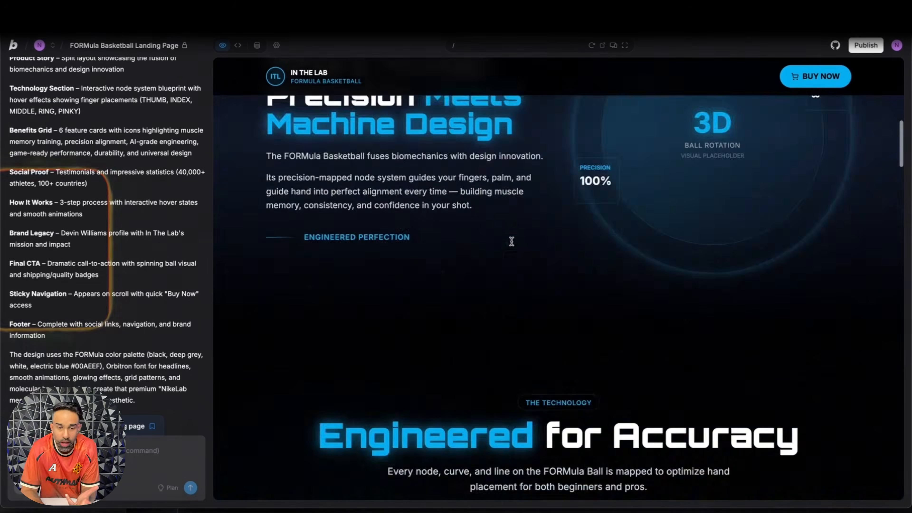
pyautogui.scroll(-15, 512, 241)
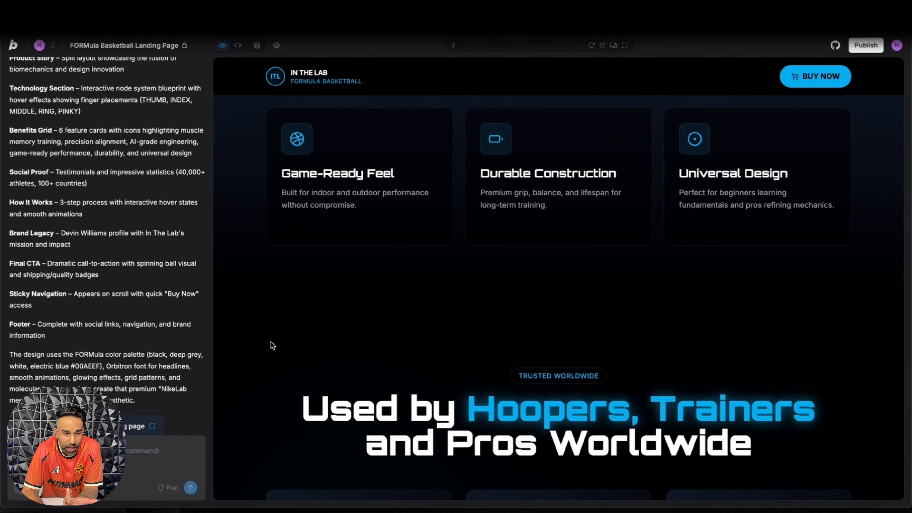
pyautogui.scroll(-5, 399, 342)
pyautogui.scroll(-7, 399, 342)
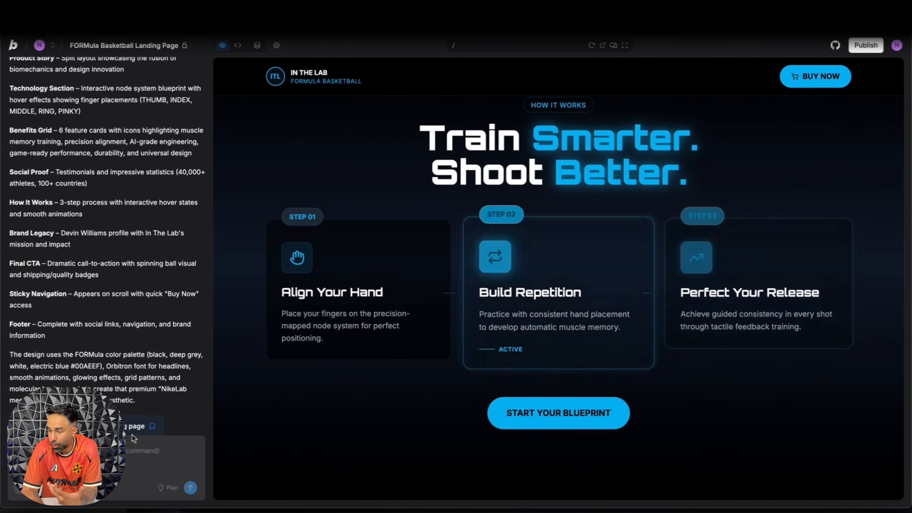
pyautogui.write('I')
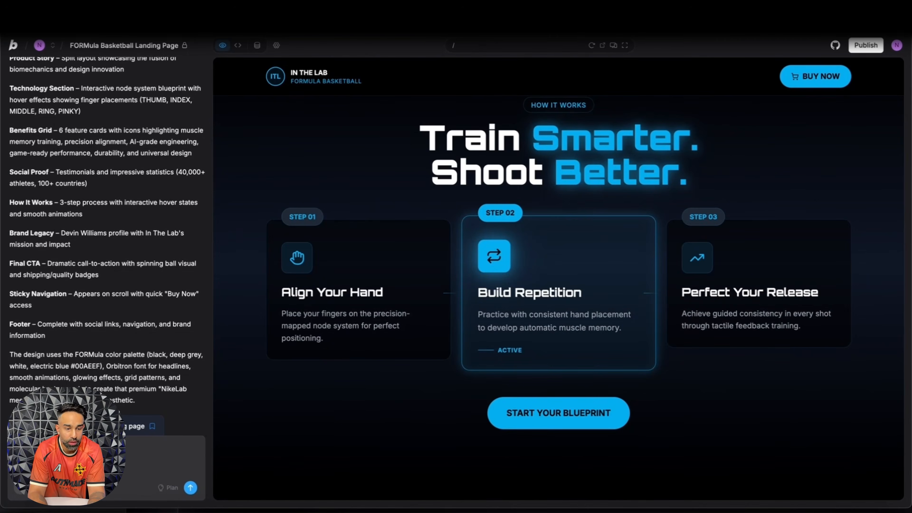
pyautogui.write('mers move alo')
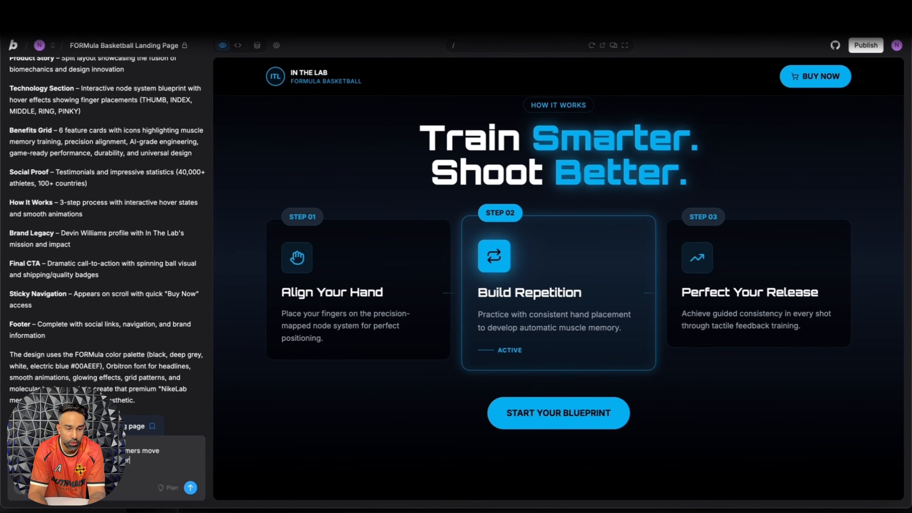
pyautogui.write('active')
pyautogui.write('ow thme')
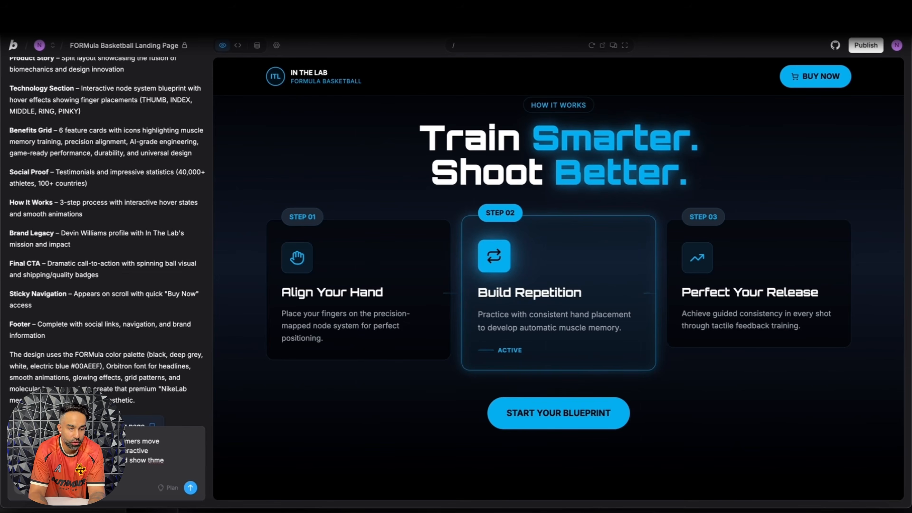
pyautogui.write(' a beter sooter')
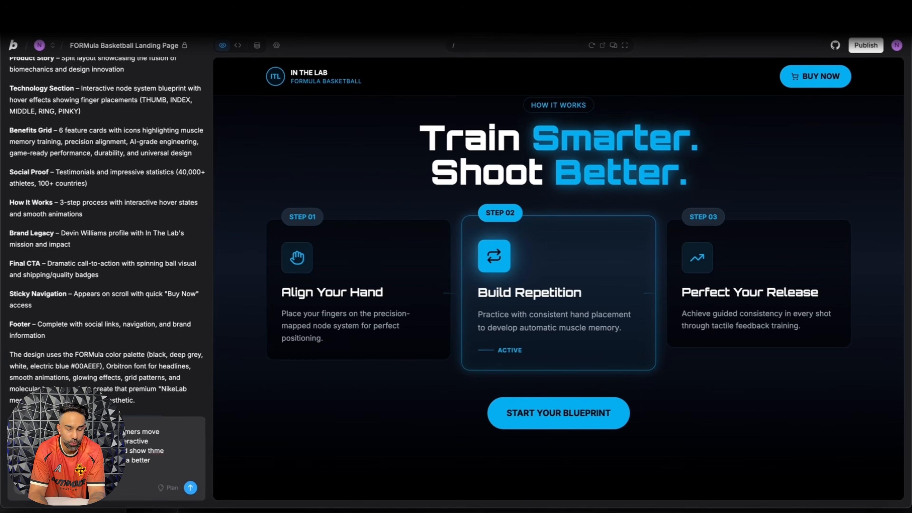
pyautogui.press('Return')
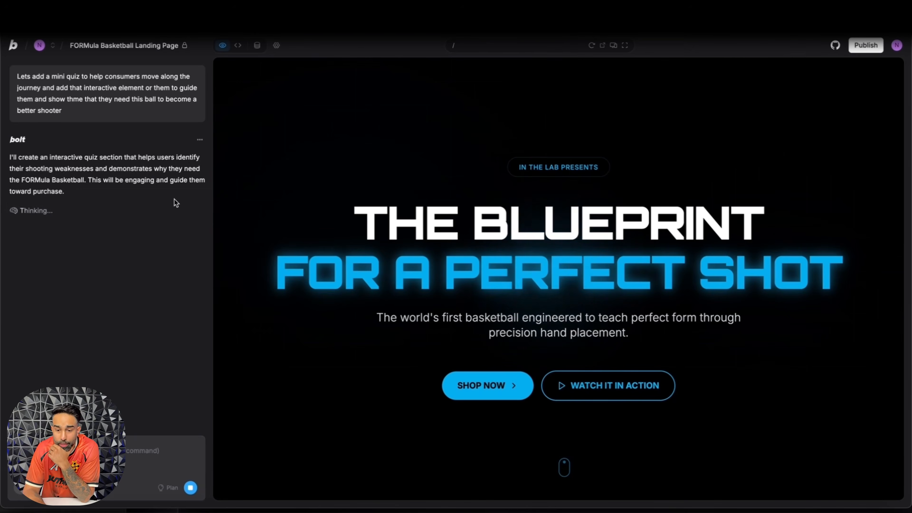
# Step: Read the summary of the added quiz features and find the Interactive Assessment section in the page preview
pyautogui.scroll(-3, 477, 224)
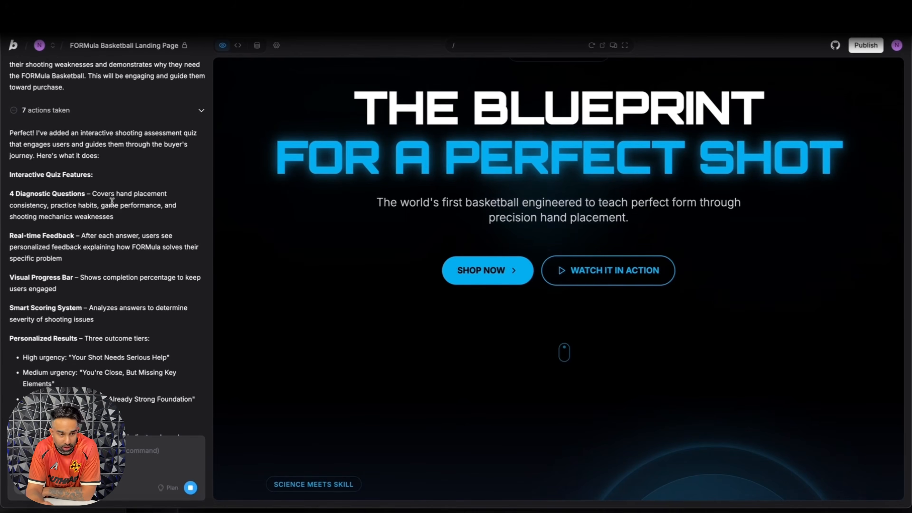
pyautogui.click(80, 250)
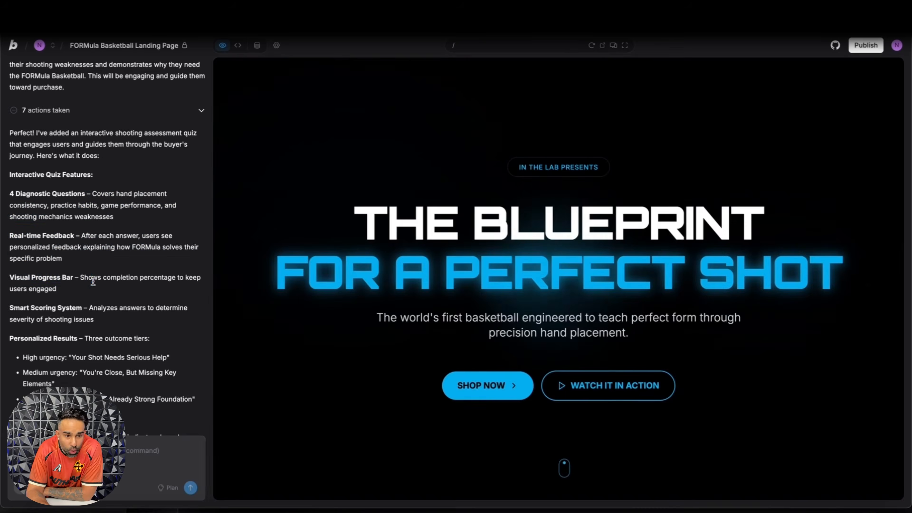
pyautogui.scroll(-4, 92, 281)
pyautogui.scroll(-1, 92, 281)
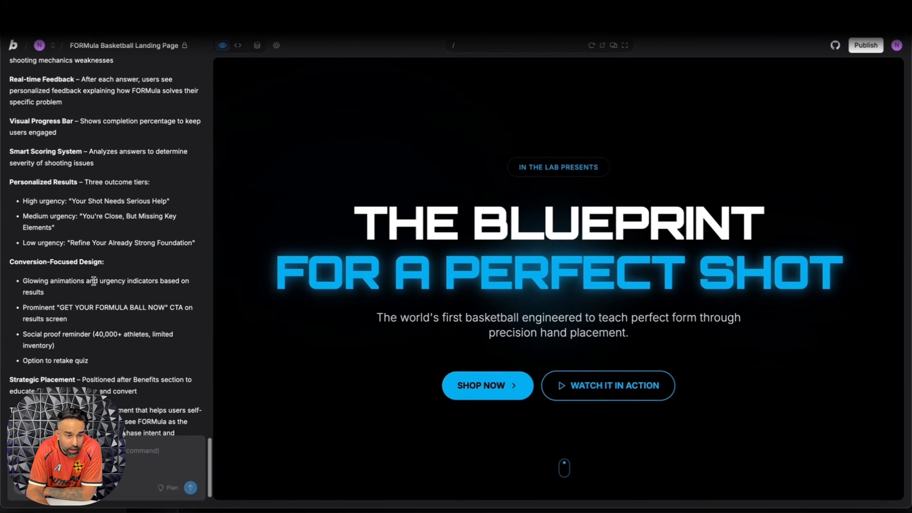
pyautogui.scroll(-5, 477, 230)
pyautogui.scroll(-15, 483, 232)
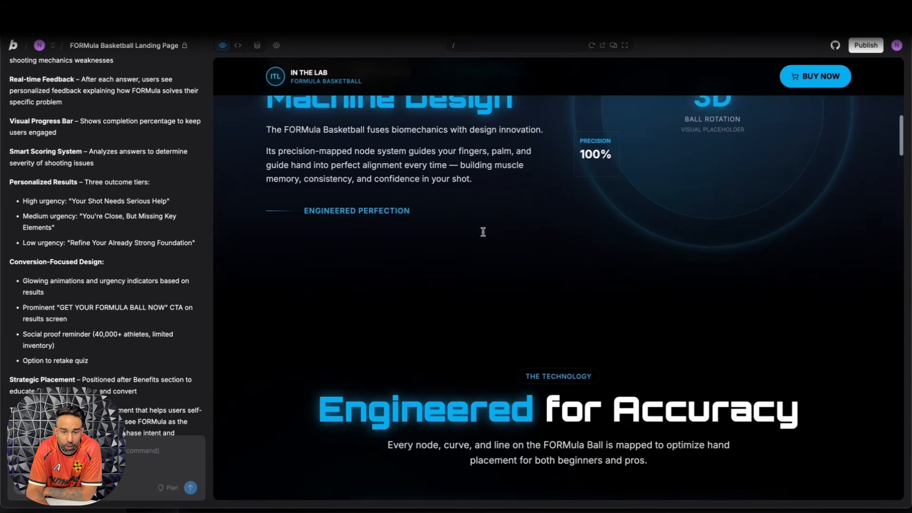
pyautogui.scroll(-10, 483, 232)
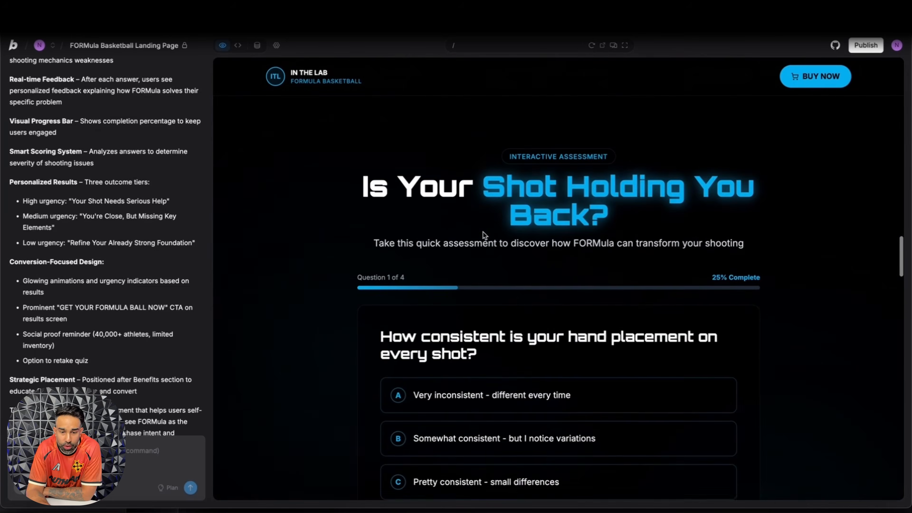
# Step: Answer the first two quiz questions with "Somewhat consistent - but I notice variations" and "Counting makes and misses", reading the feedback for each
pyautogui.scroll(3, 484, 234)
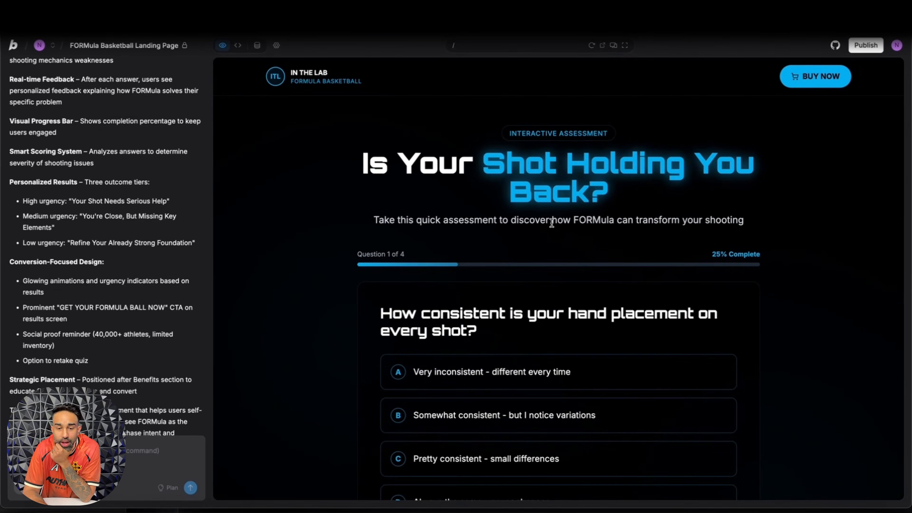
pyautogui.scroll(-3, 637, 225)
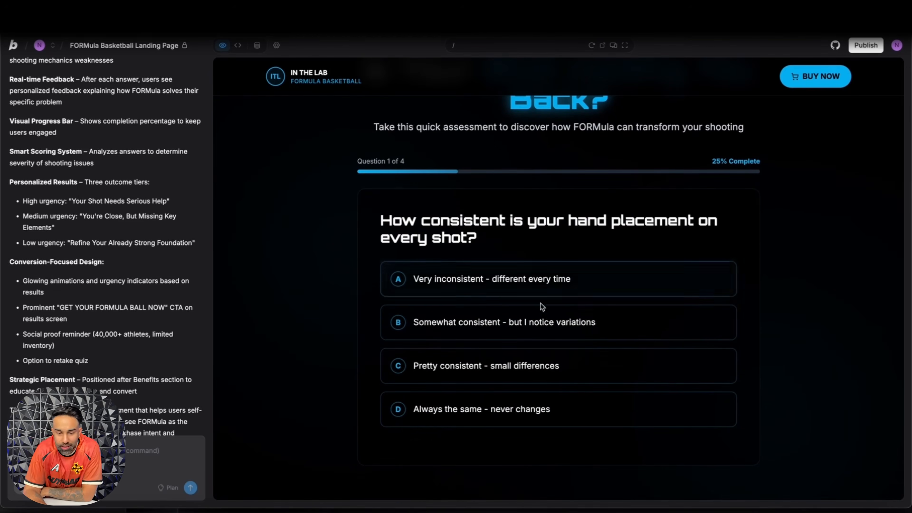
pyautogui.click(540, 329)
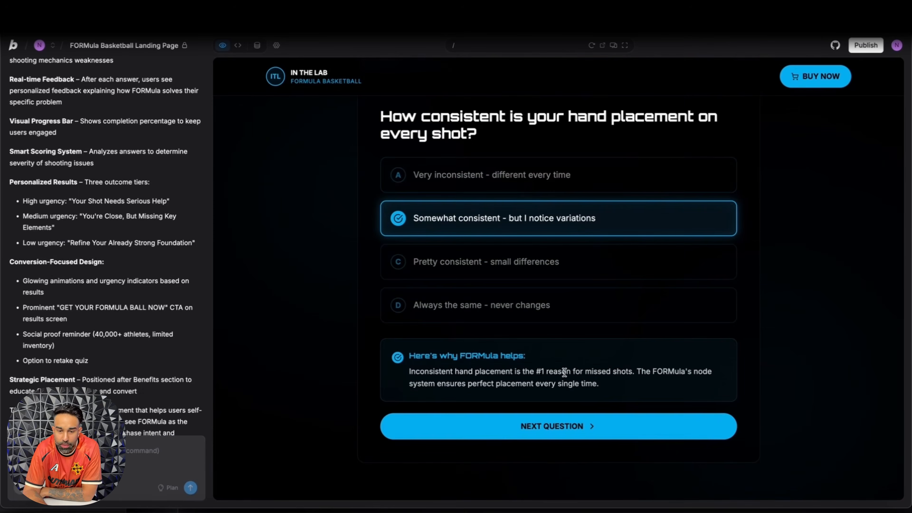
pyautogui.click(546, 427)
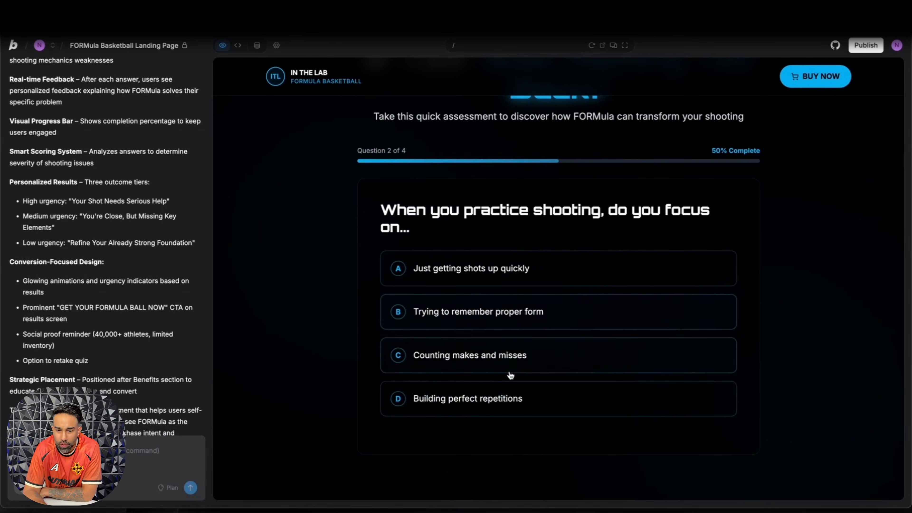
pyautogui.click(519, 361)
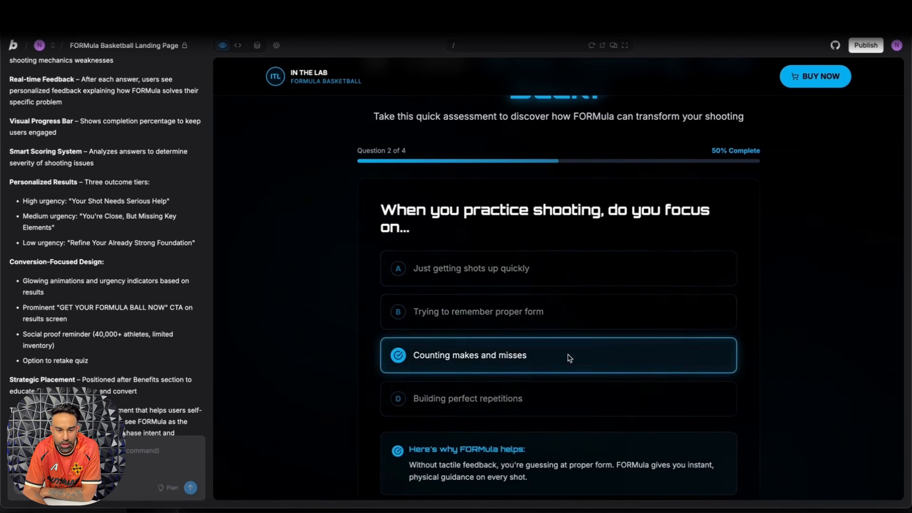
pyautogui.moveTo(466, 365); pyautogui.dragTo(504, 366)
pyautogui.click(505, 366)
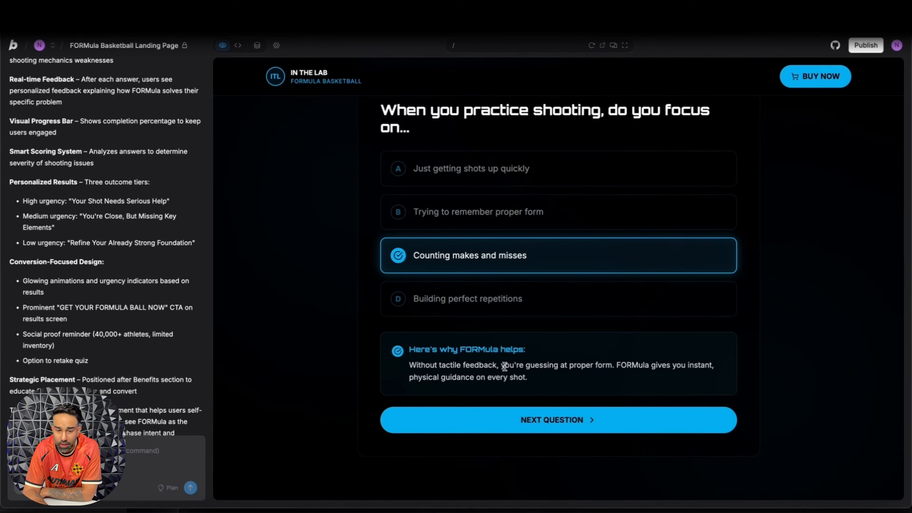
pyautogui.click(517, 419)
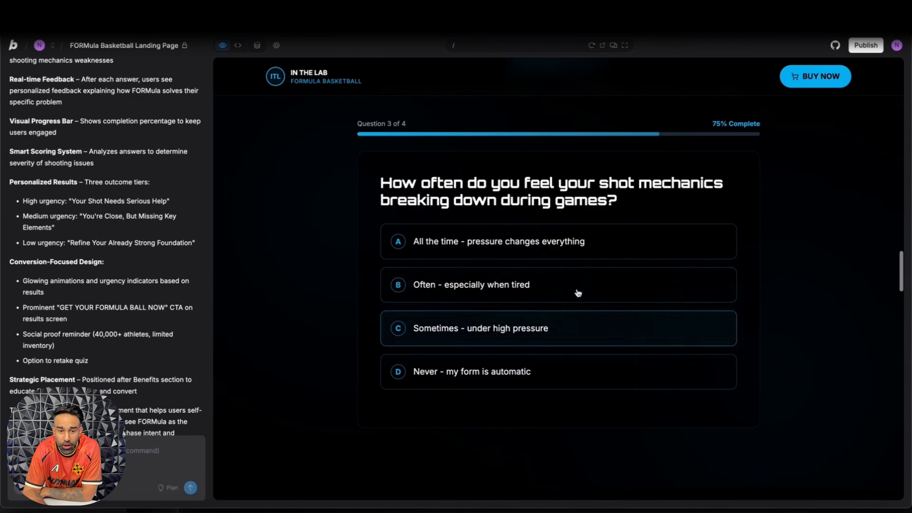
# Step: Finish the quiz with "Often - especially when tired" and "Release point timing", and view the results card
pyautogui.click(589, 284)
pyautogui.click(560, 489)
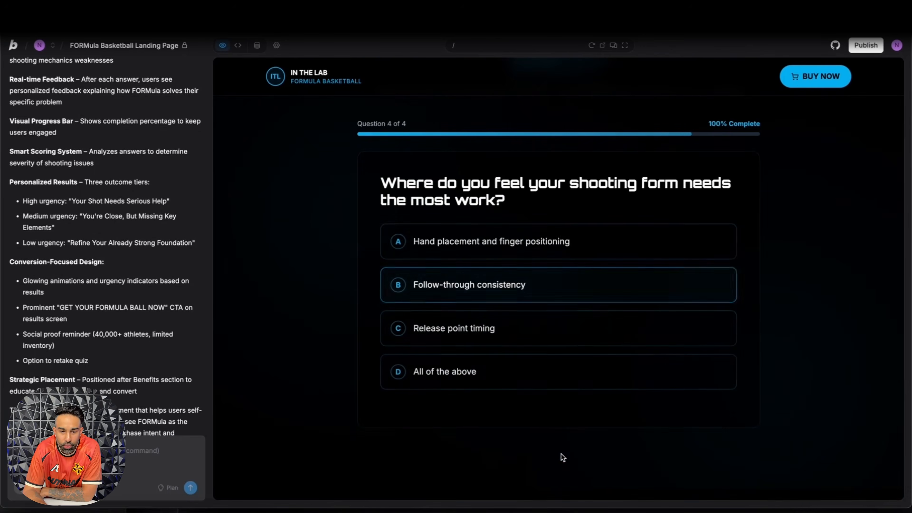
pyautogui.click(561, 327)
pyautogui.click(575, 491)
pyautogui.scroll(2, 640, 298)
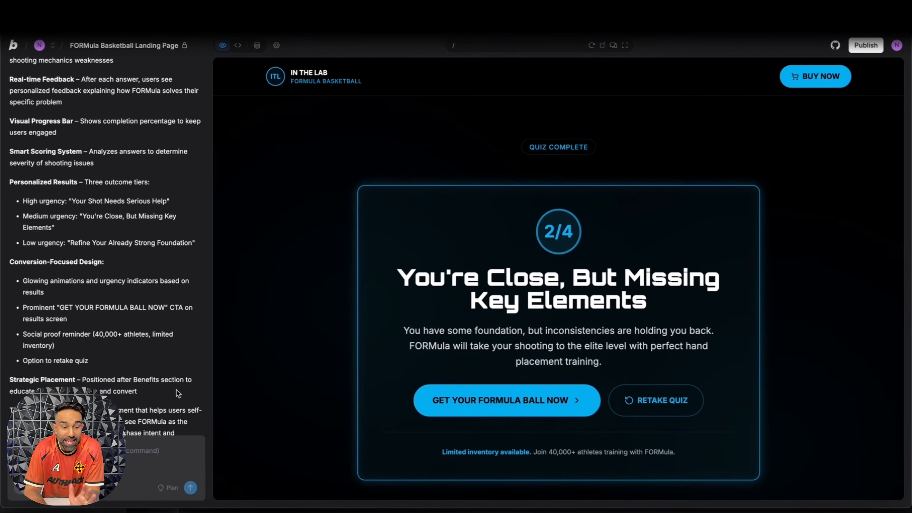
# Step: Switch to the Shopify store's FORMula Basketball product page, add one ball to the cart, and return to Bolt
pyautogui.scroll(-3, 159, 361)
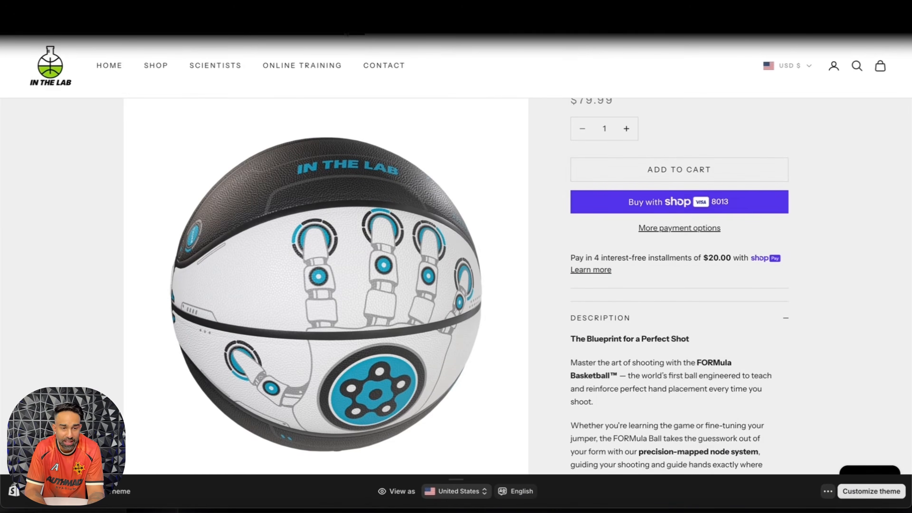
pyautogui.click(650, 170)
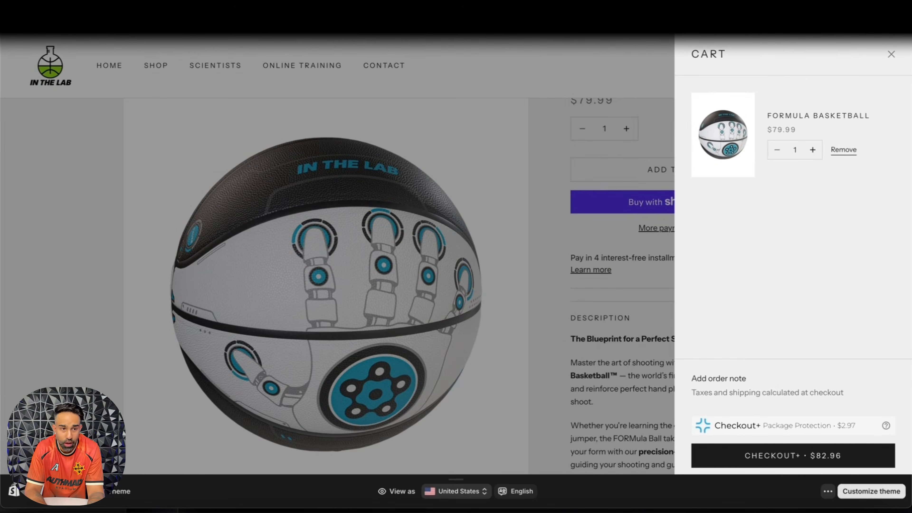
pyautogui.click(473, 107)
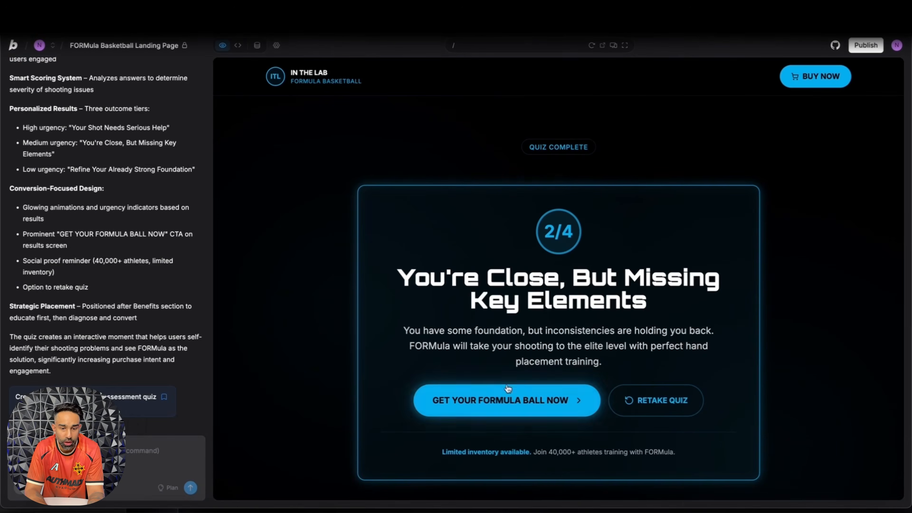
pyautogui.click(148, 456)
pyautogui.write('I')
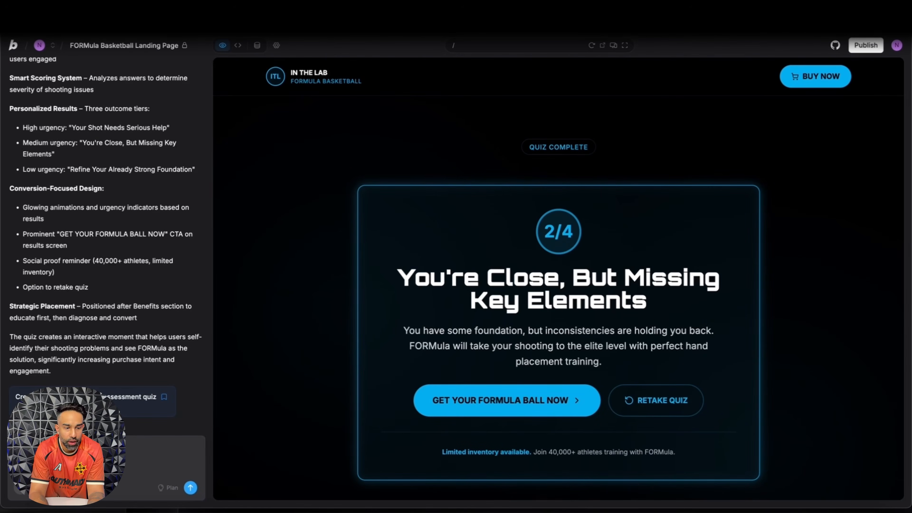
pyautogui.write('op now -')
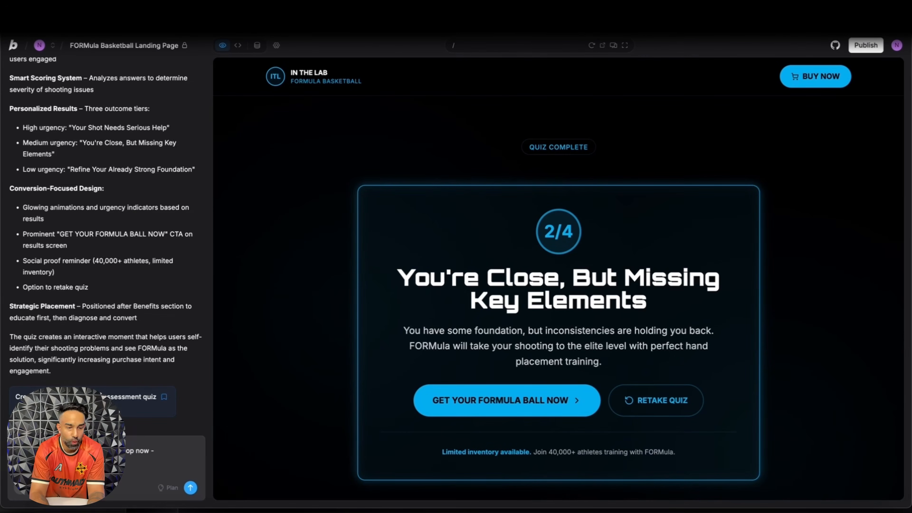
pyautogui.write(' to BUY THE')
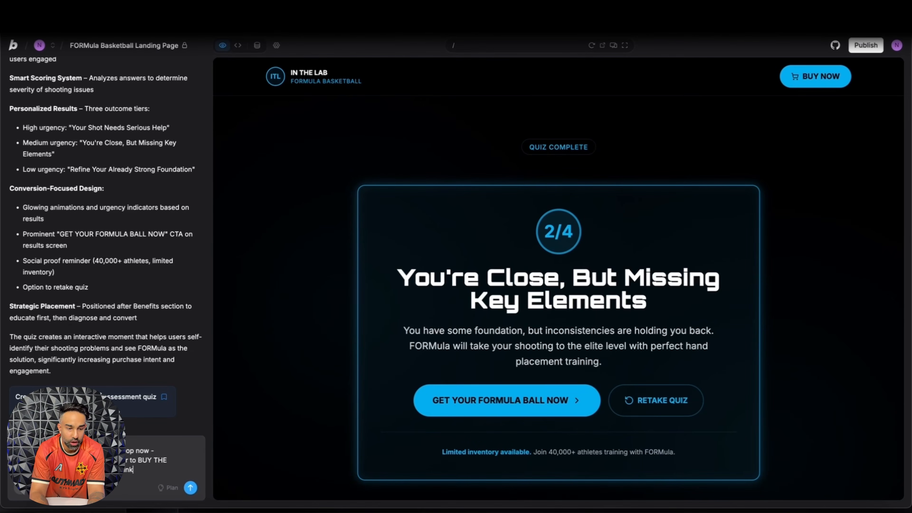
pyautogui.write(':')
pyautogui.press('super+v')
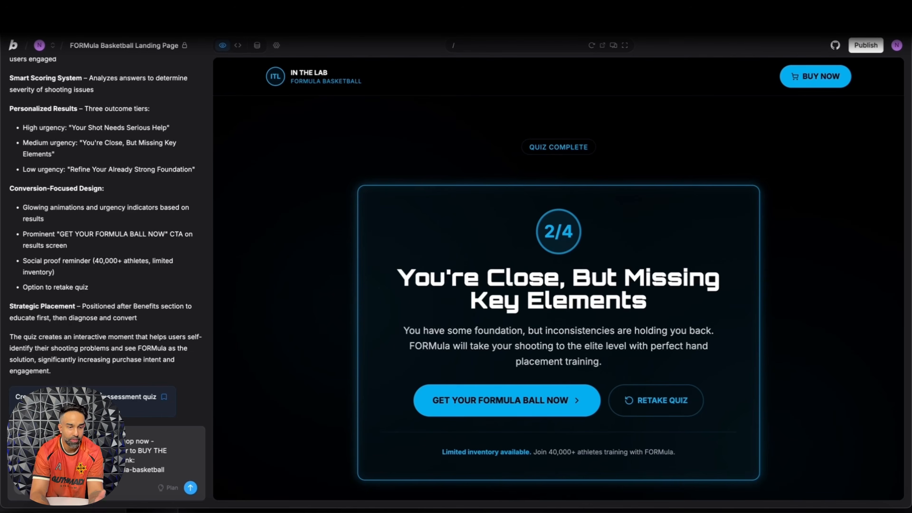
pyautogui.press('Return')
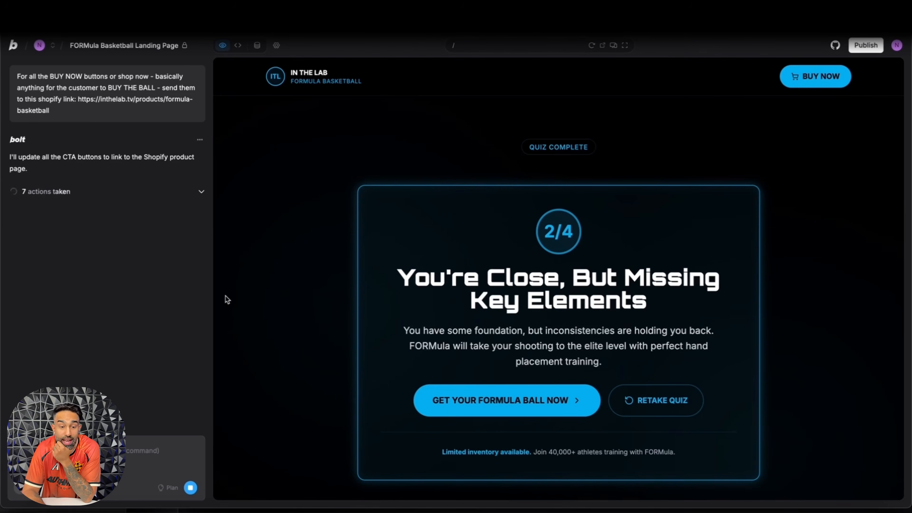
# Step: Inspect the files read and edited for the link update and read the summary of changed buttons
pyautogui.click(184, 194)
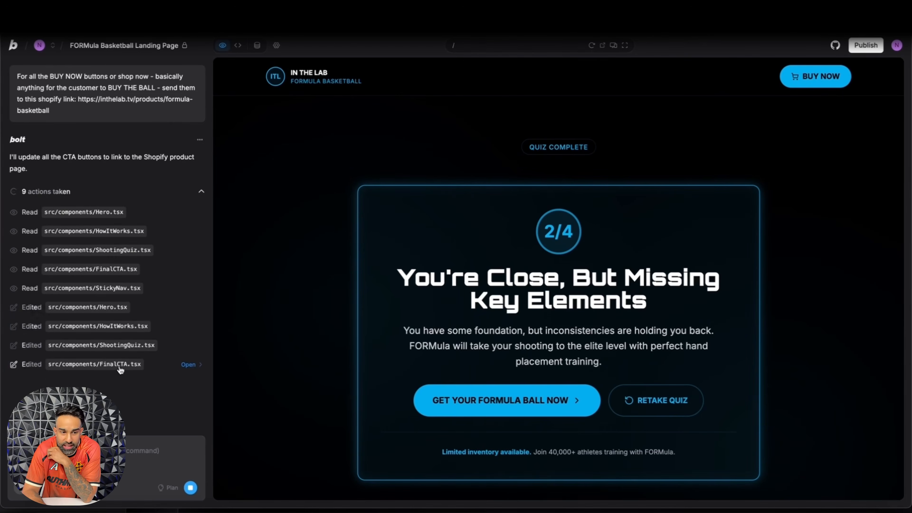
pyautogui.click(194, 197)
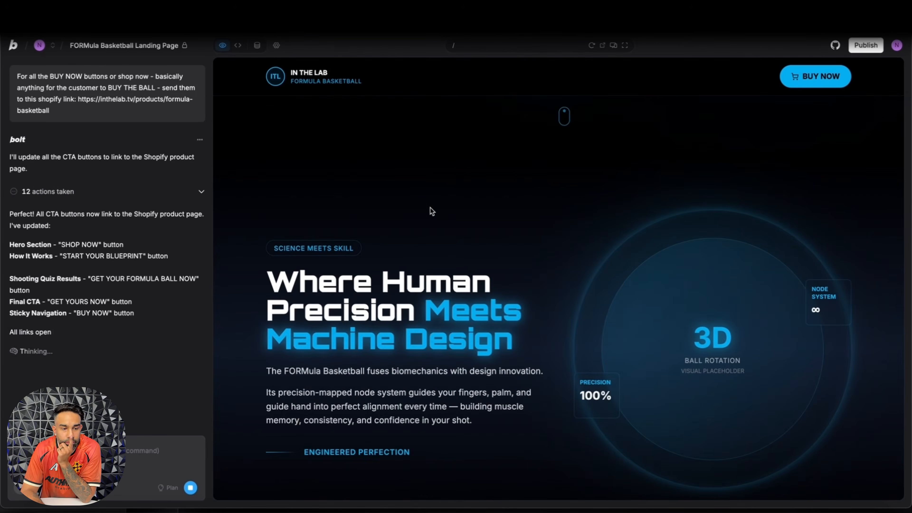
pyautogui.moveTo(49, 242); pyautogui.dragTo(114, 281)
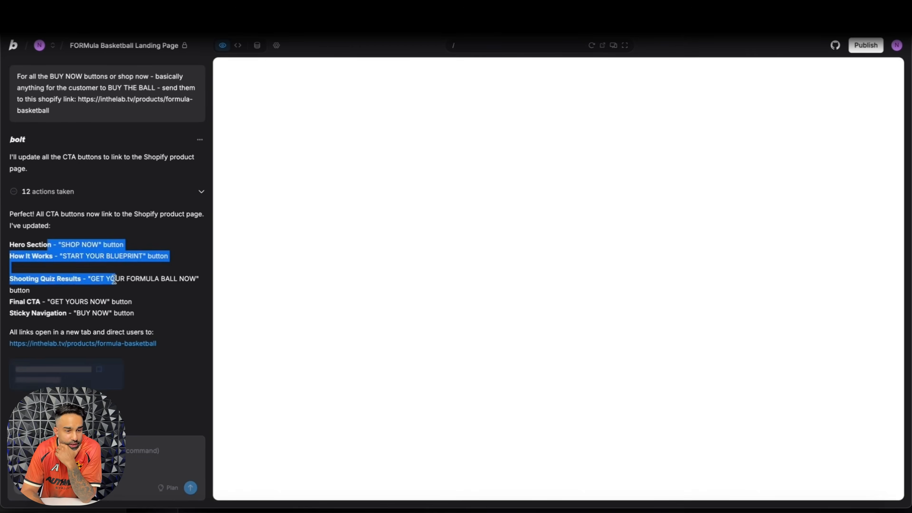
pyautogui.click(114, 280)
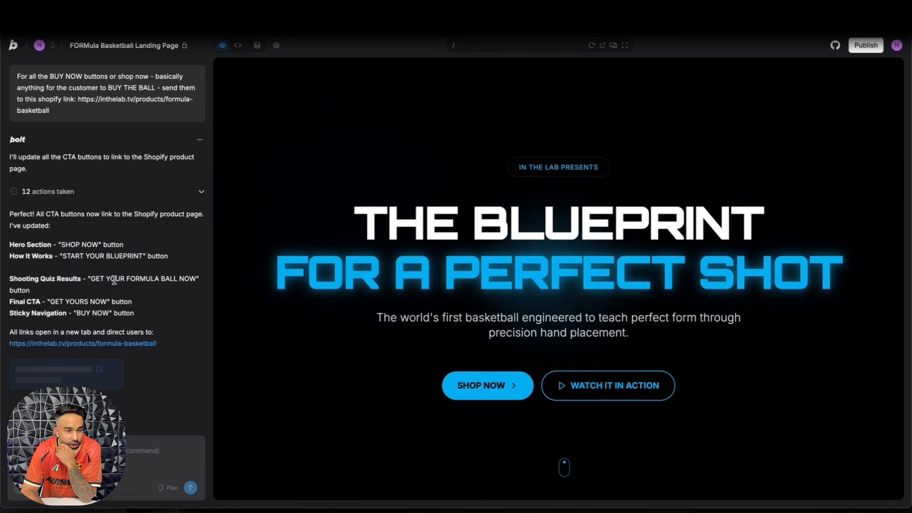
# Step: Test the hero SHOP NOW and navigation BUY NOW links from the landing page preview
pyautogui.click(502, 400)
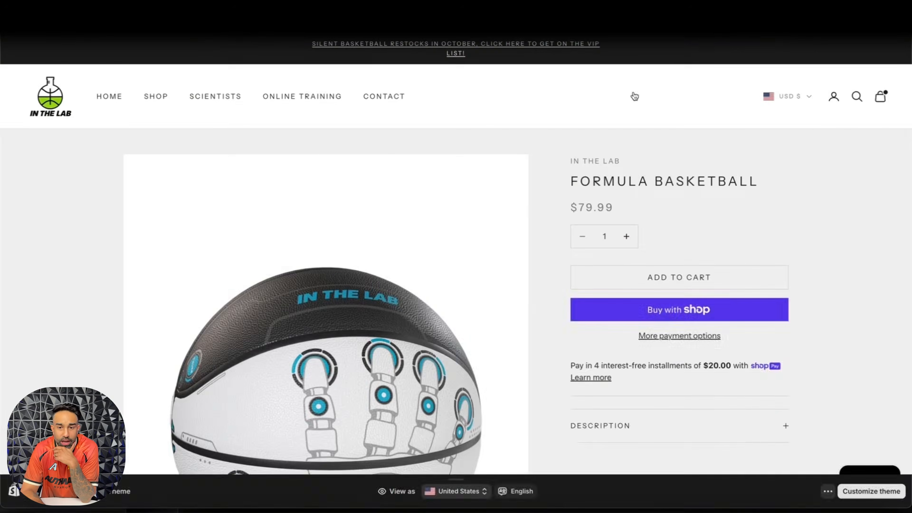
pyautogui.click(719, 11)
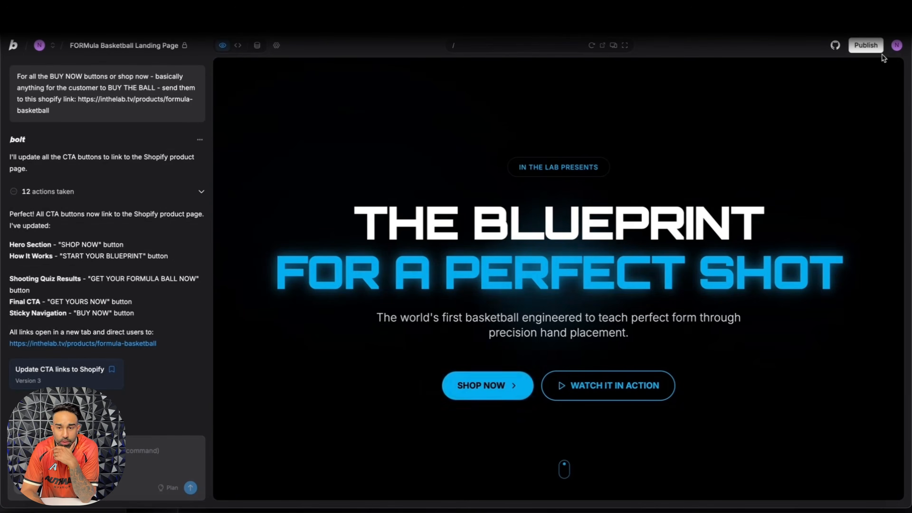
pyautogui.scroll(-10, 776, 145)
pyautogui.click(826, 72)
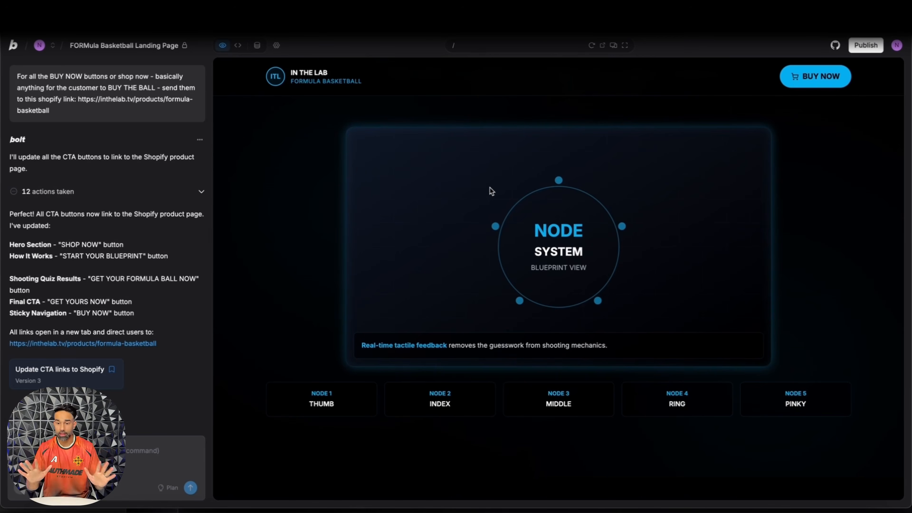
# Step: Capture a screenshot of the Muscle Memory Training card under The FORMula Advantage and attach it to the chat prompt
pyautogui.scroll(-15, 492, 191)
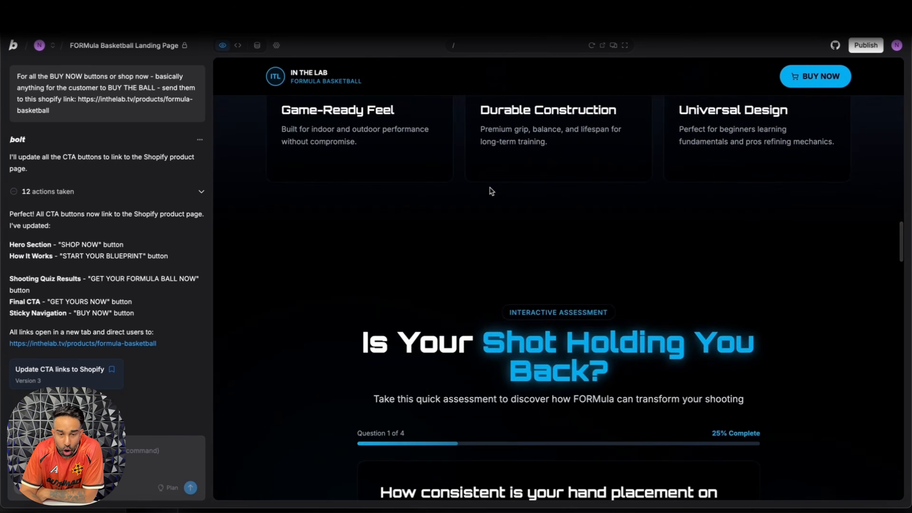
pyautogui.scroll(6, 491, 191)
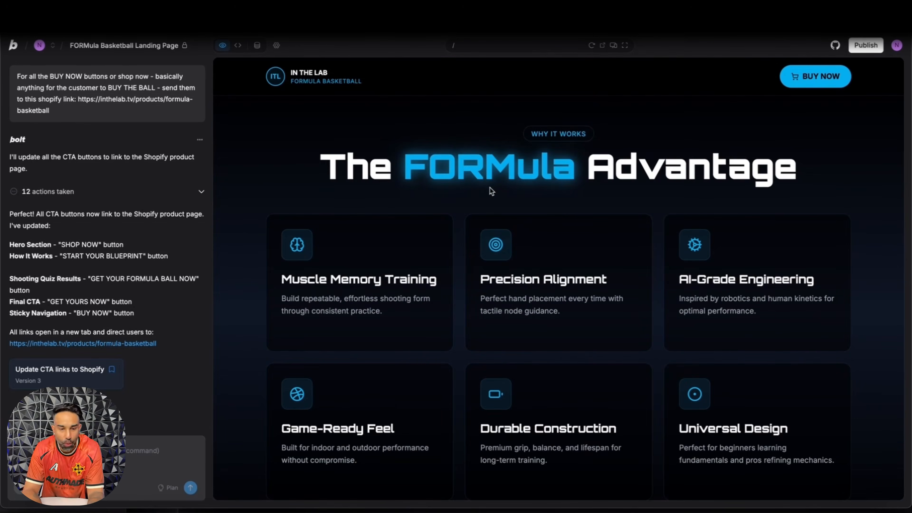
pyautogui.press('super+shift+4')
pyautogui.moveTo(251, 211); pyautogui.dragTo(463, 357)
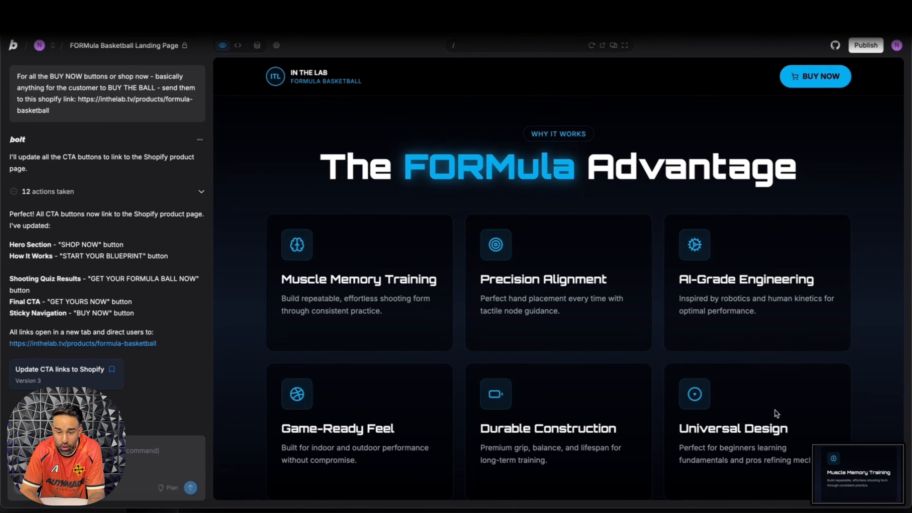
pyautogui.moveTo(839, 463); pyautogui.dragTo(86, 461)
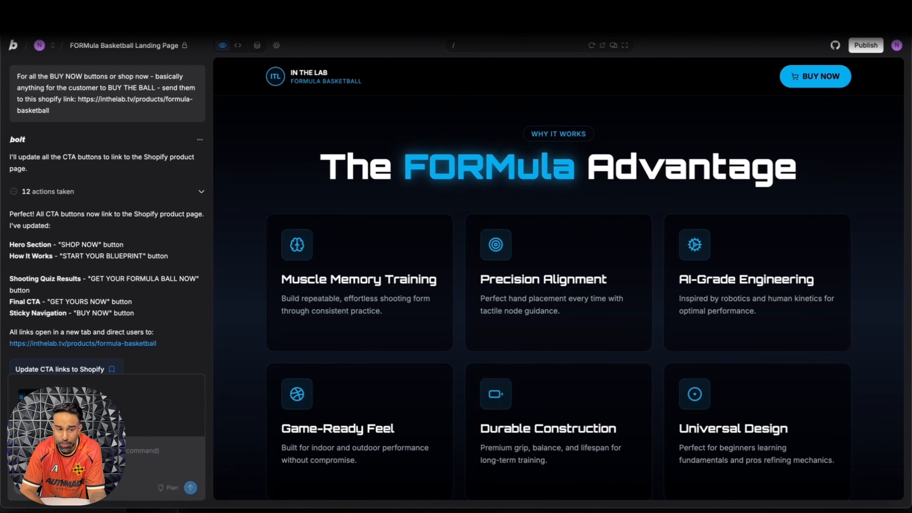
# Step: Start a chat request about the section in the attached screenshot, ending with "section to:" and a new line
pyautogui.write('F')
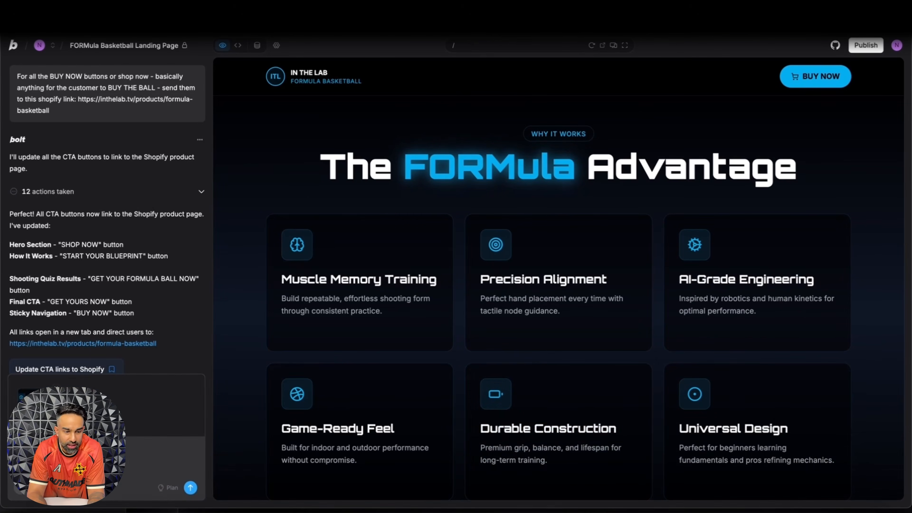
pyautogui.write('n to:')
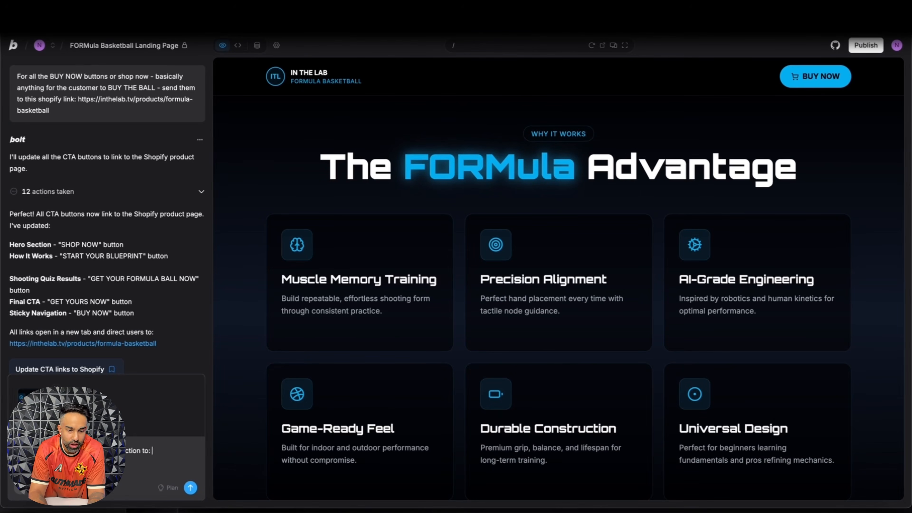
pyautogui.hotkey('shift', 'Return')
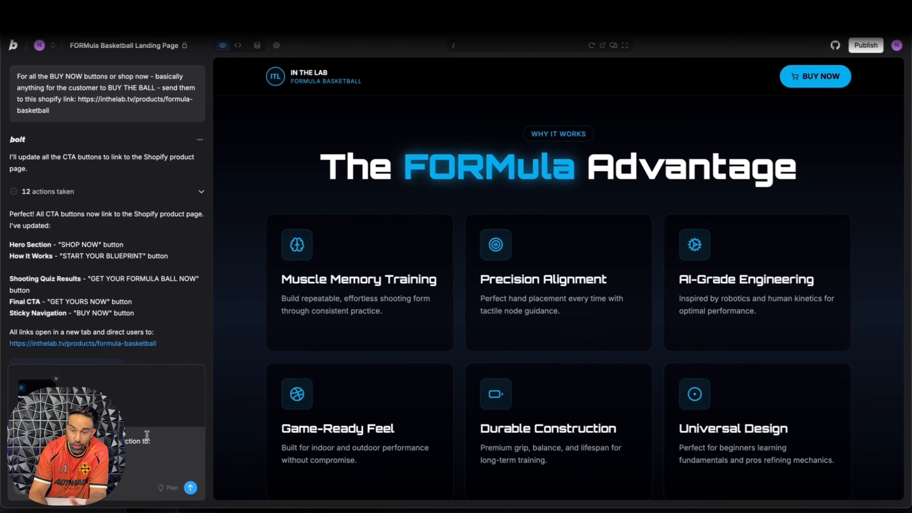
pyautogui.press('Return')
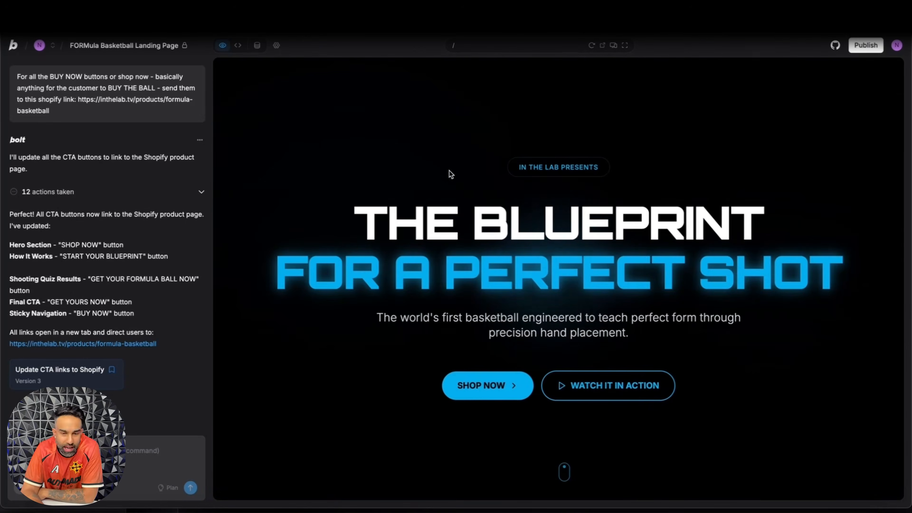
# Step: Review the landing page's hero headline and continue through the product story to the Engineered for Accuracy section
pyautogui.moveTo(357, 213); pyautogui.dragTo(831, 256)
pyautogui.click(831, 256)
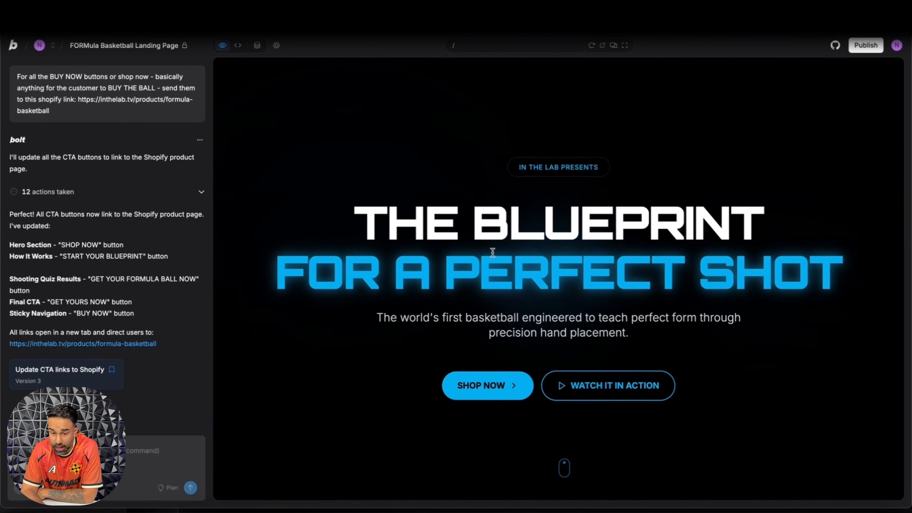
pyautogui.scroll(-1, 491, 256)
pyautogui.moveTo(398, 237); pyautogui.dragTo(533, 237)
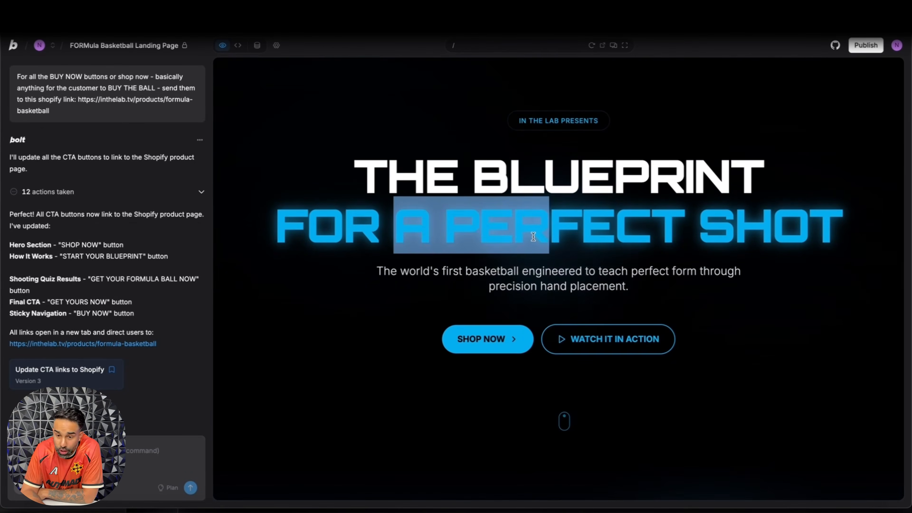
pyautogui.scroll(-9, 533, 237)
pyautogui.scroll(-7, 533, 237)
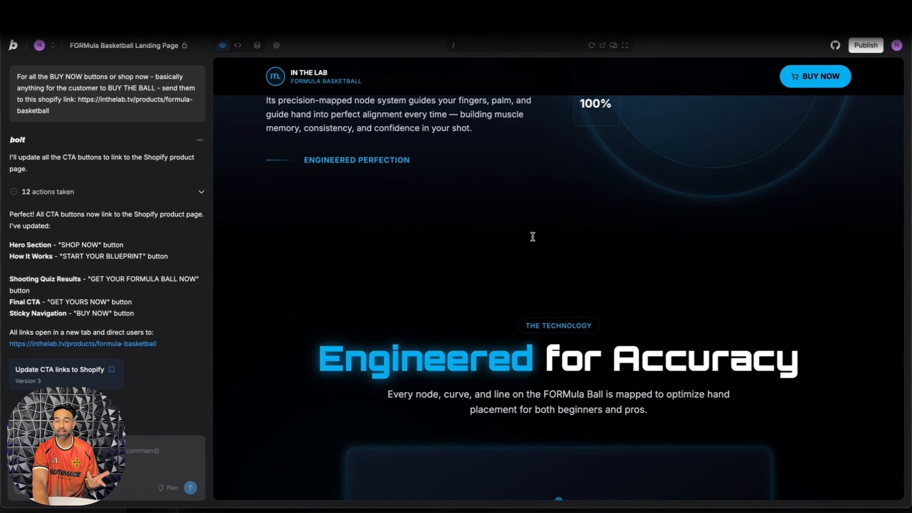
# Step: Check the landing page preview from the hero to The FORMula Advantage section and publish the application
pyautogui.scroll(16, 533, 236)
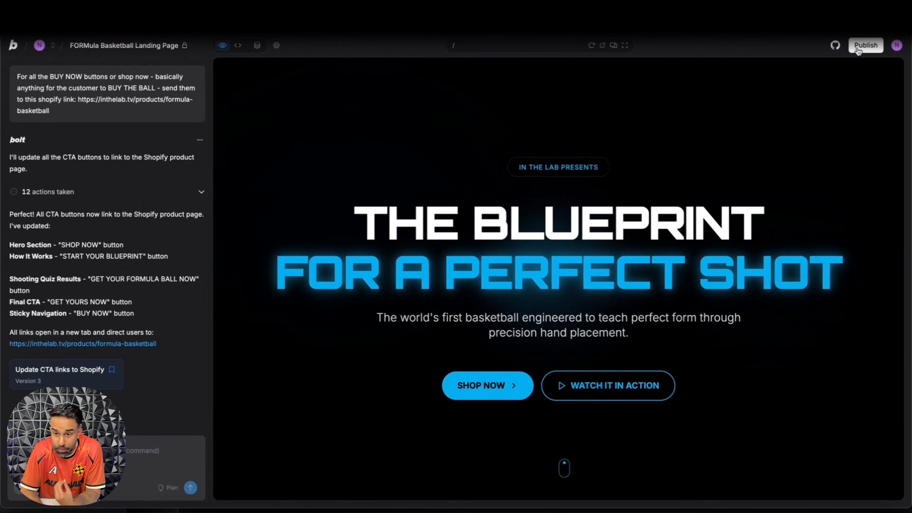
pyautogui.scroll(-10, 511, 206)
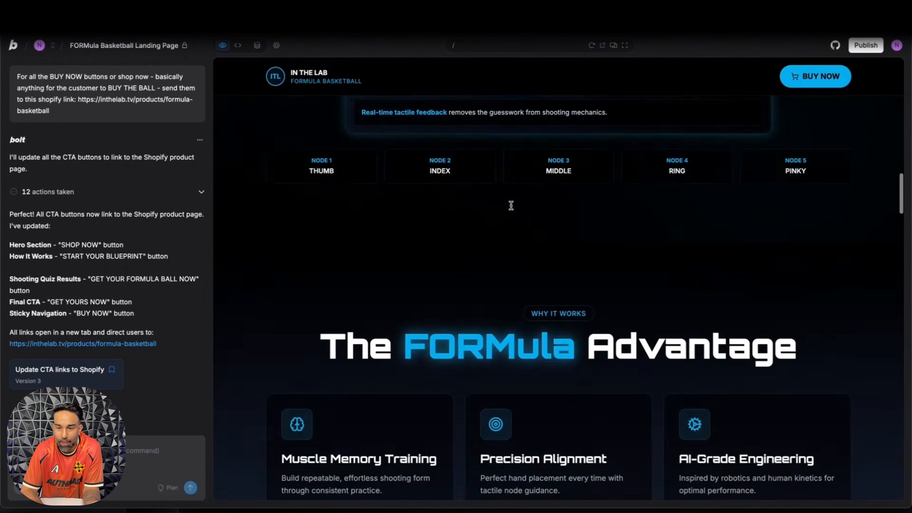
pyautogui.scroll(15, 452, 204)
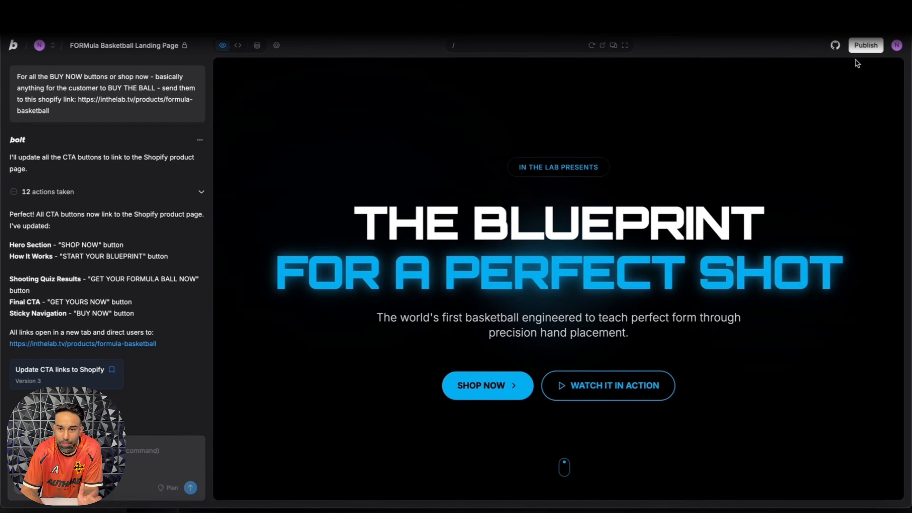
pyautogui.click(866, 45)
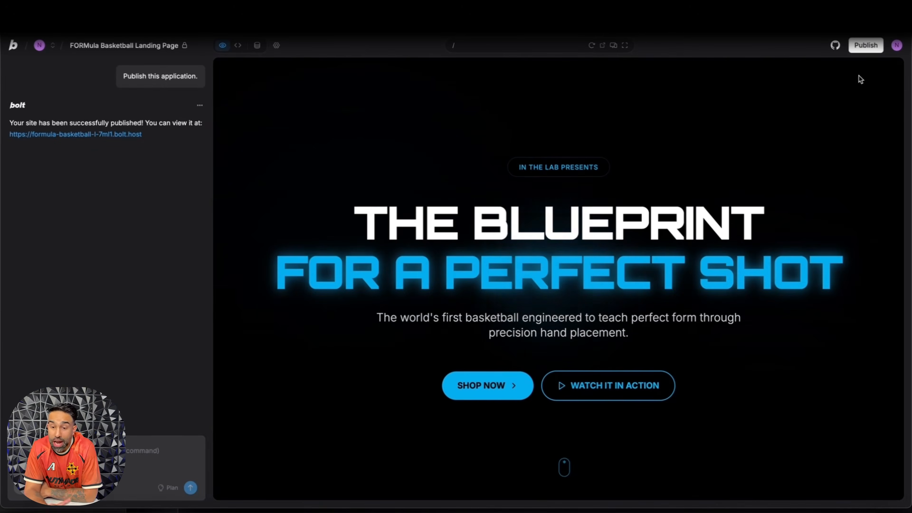
# Step: Open the published bolt.host site from the publishing options and look through the live landing page
pyautogui.click(866, 45)
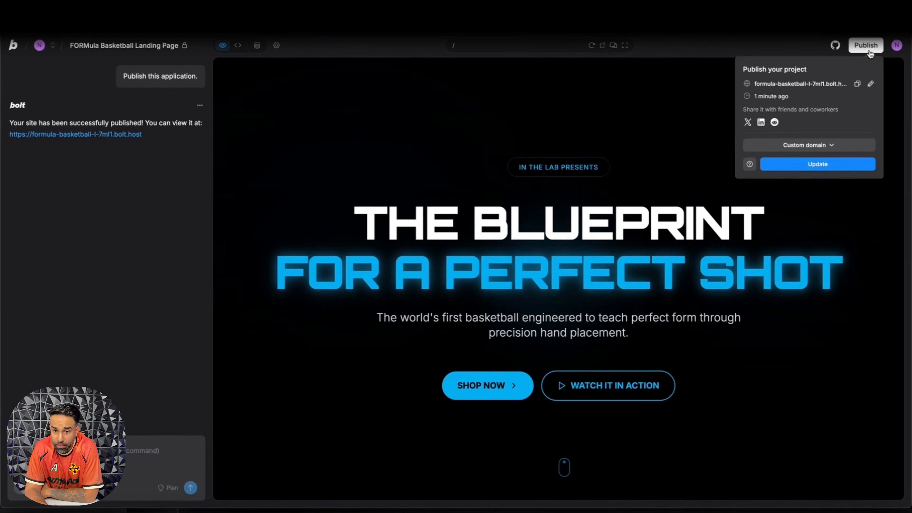
pyautogui.click(796, 87)
pyautogui.scroll(-10, 401, 128)
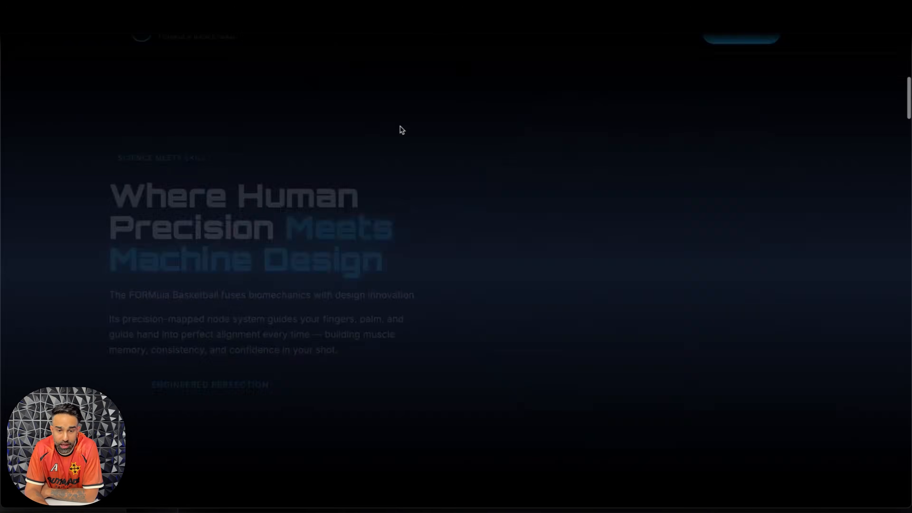
pyautogui.scroll(10, 402, 128)
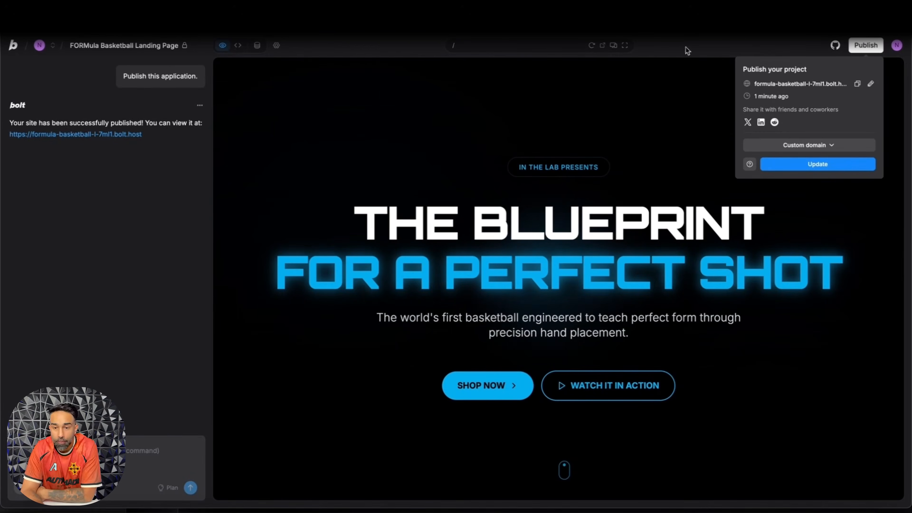
# Step: Add inthelab.tv as the project's custom domain and submit it for verification
pyautogui.click(803, 146)
pyautogui.click(800, 178)
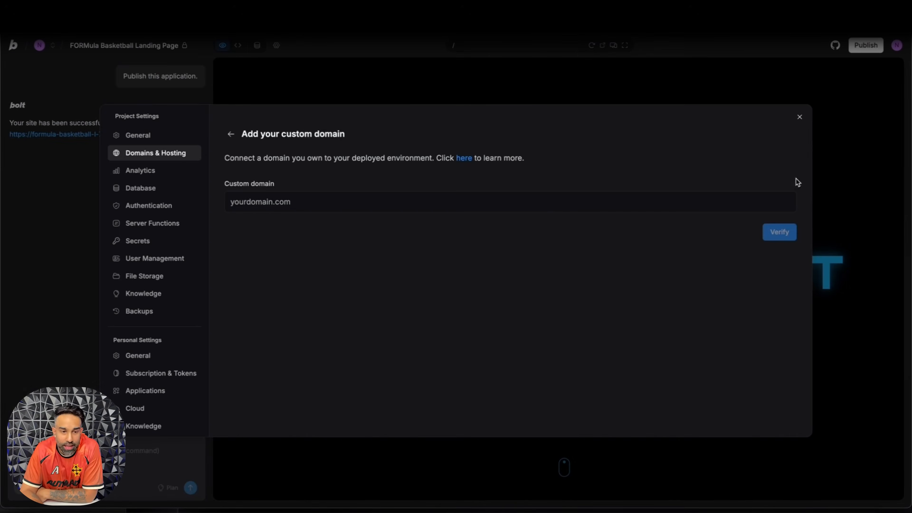
pyautogui.click(449, 195)
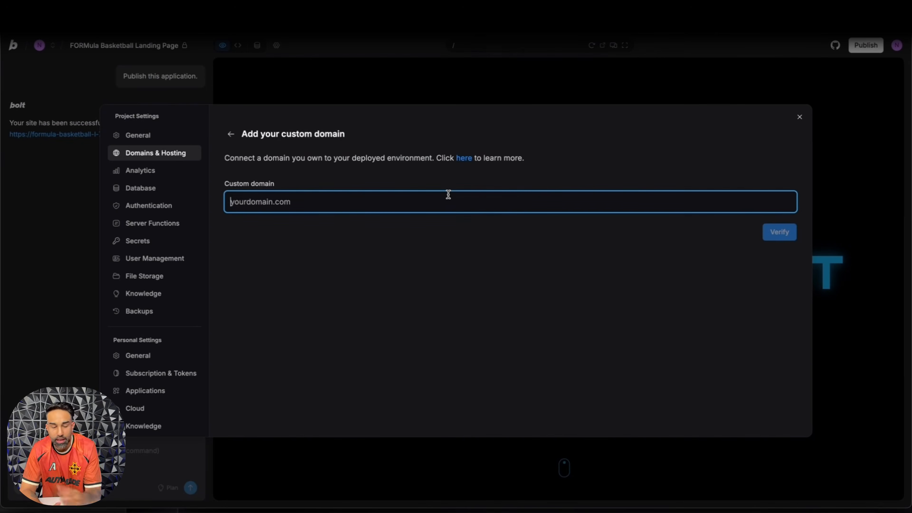
pyautogui.write('formula')
pyautogui.hotkey('alt', 'BackSpace')
pyautogui.write('in')
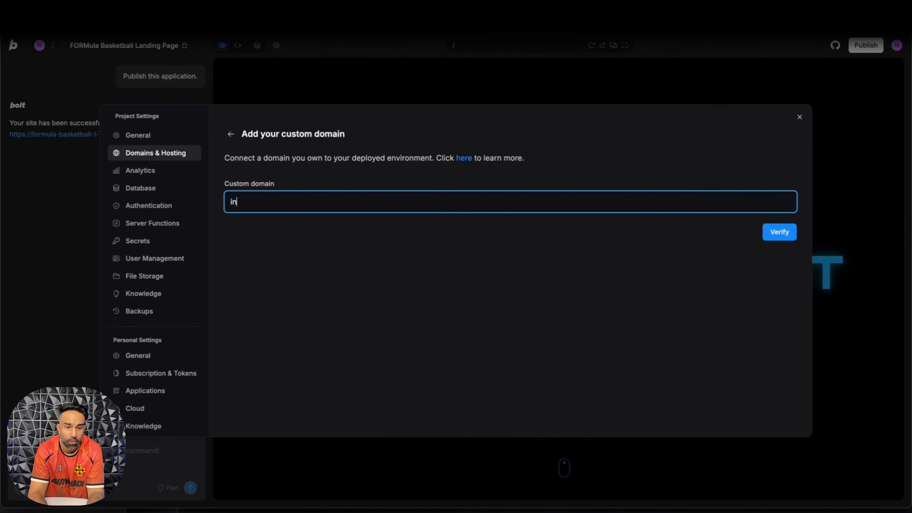
pyautogui.write('thelab.tv')
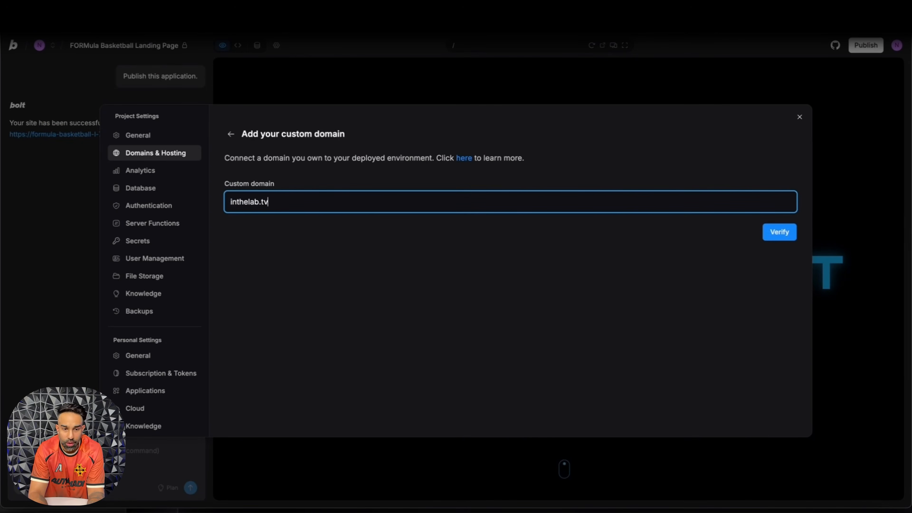
pyautogui.click(774, 236)
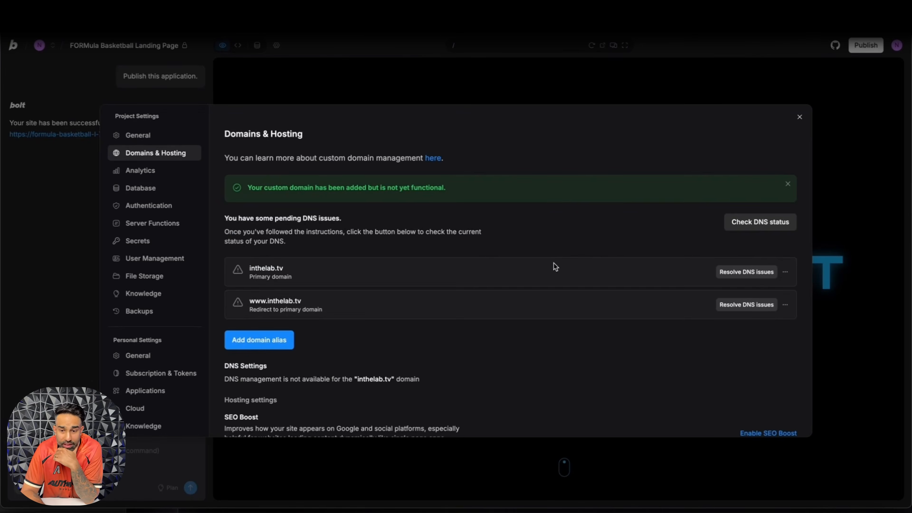
# Step: Examine the options for the inthelab.tv domains, glance at the Shopify product page, and view the domain alias form without adding one
pyautogui.scroll(-2, 555, 266)
pyautogui.click(785, 236)
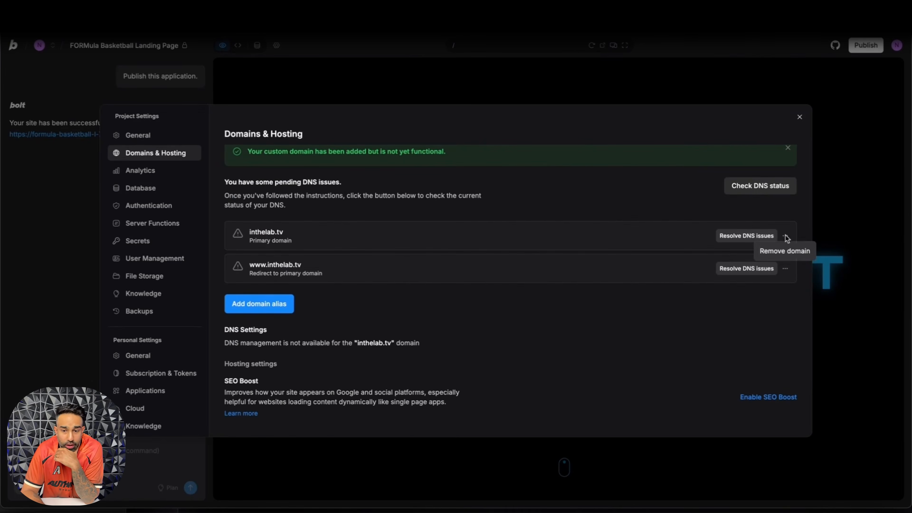
pyautogui.click(528, 259)
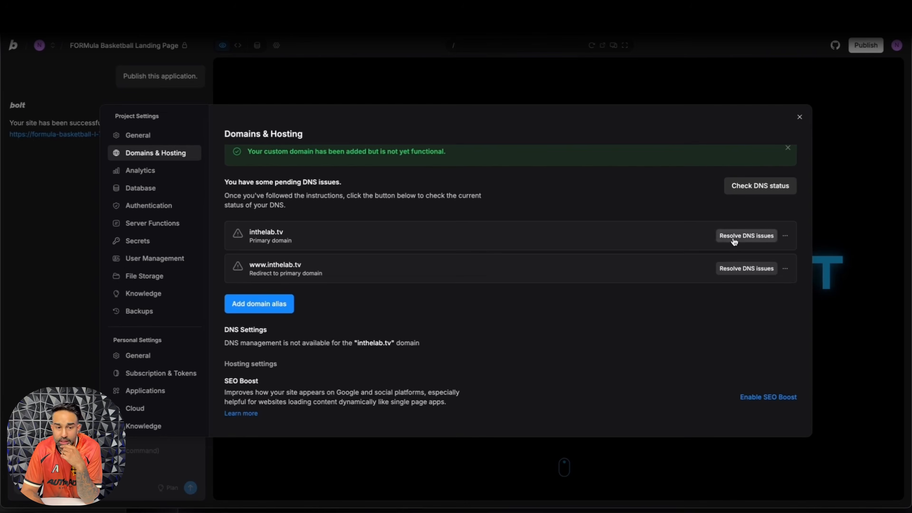
pyautogui.scroll(2, 568, 230)
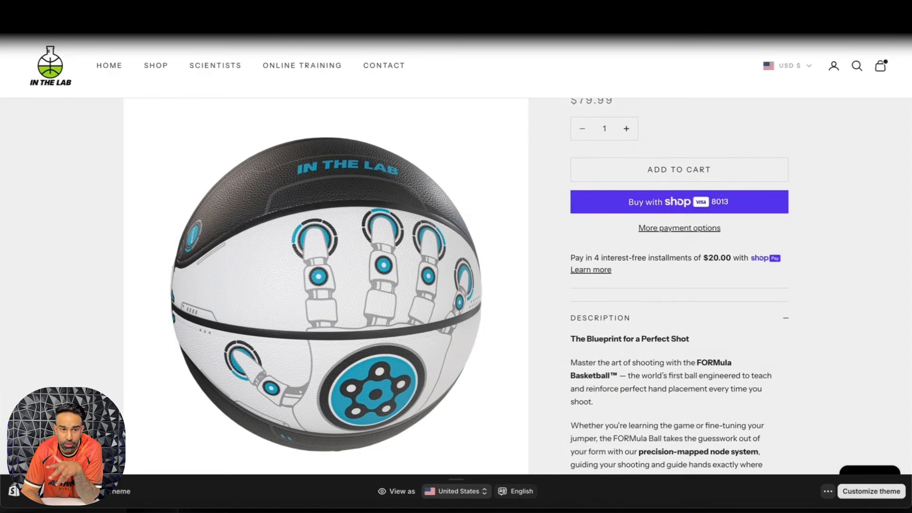
pyautogui.scroll(-2, 343, 258)
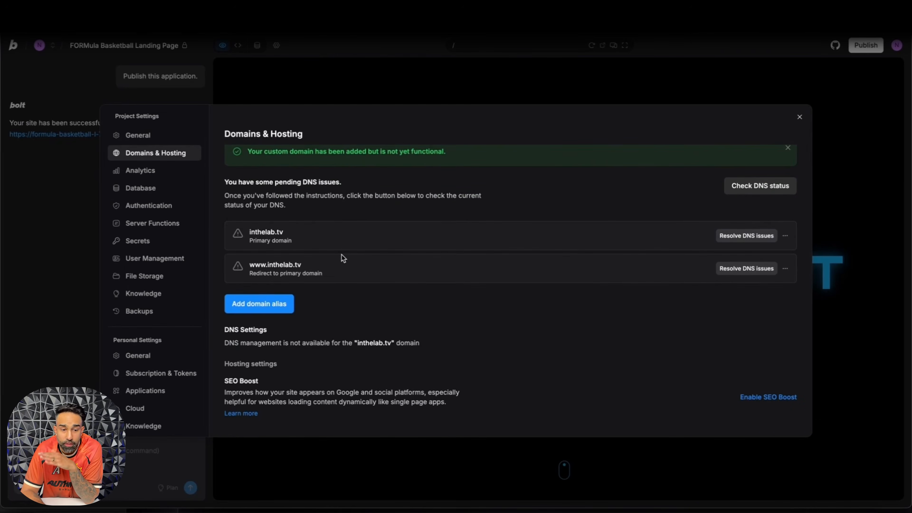
pyautogui.click(287, 309)
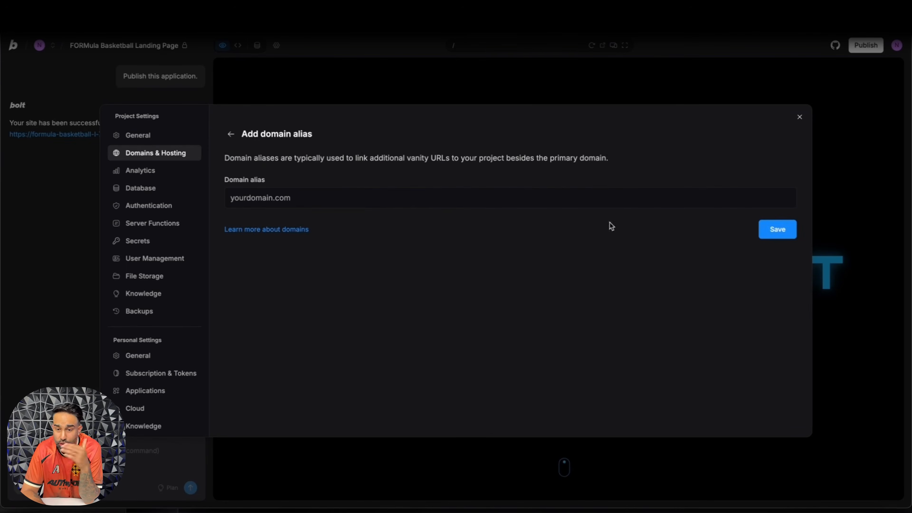
pyautogui.click(230, 134)
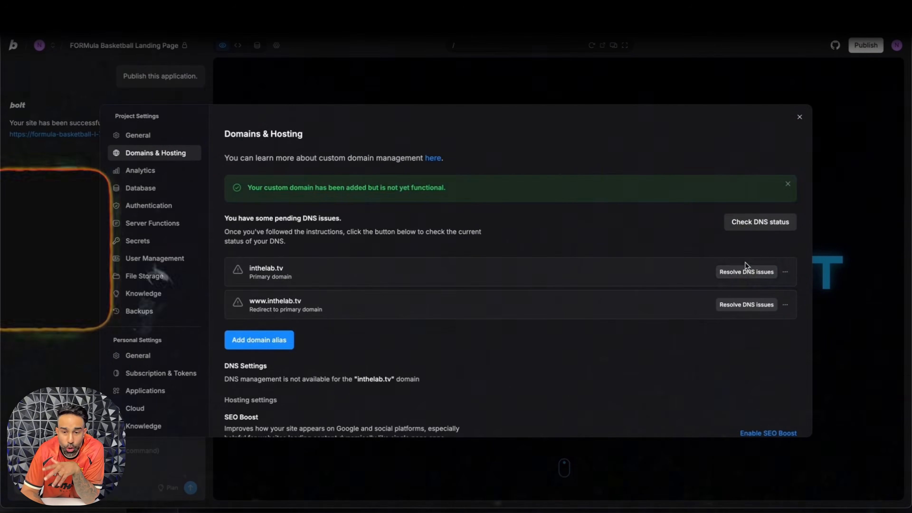
# Step: Review the DNS configuration required for the primary domain inthelab.tv, focusing on the recommended ALIAS record type
pyautogui.click(747, 266)
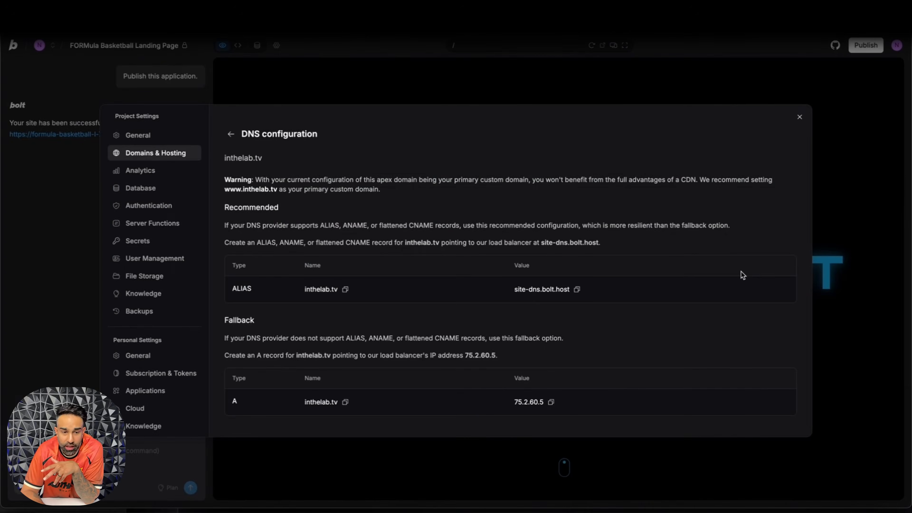
pyautogui.click(230, 134)
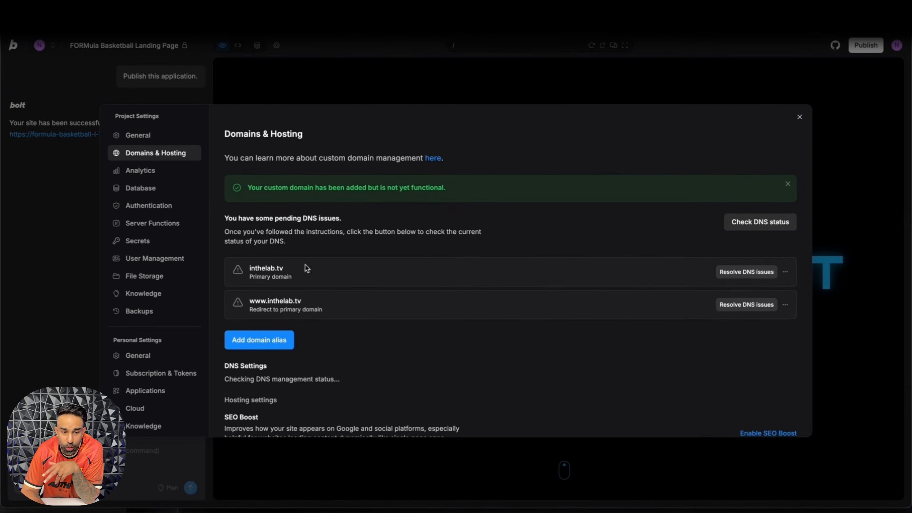
pyautogui.click(748, 275)
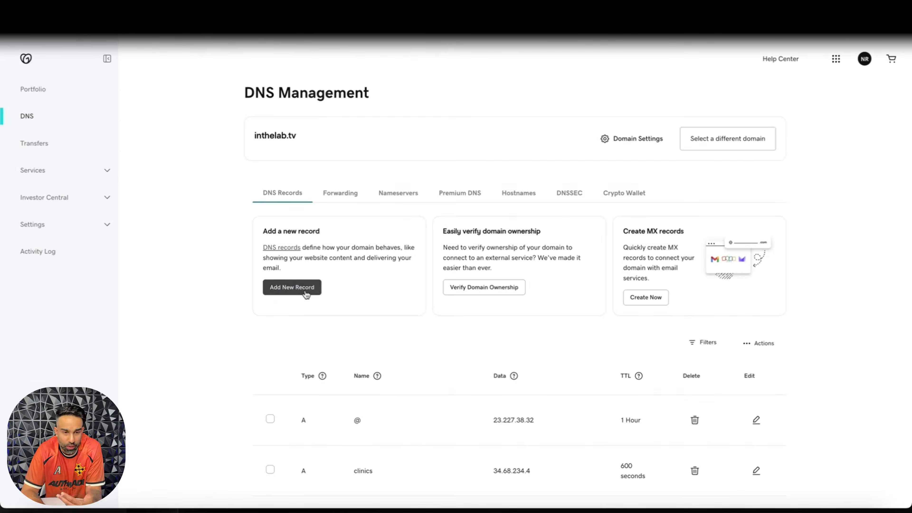
pyautogui.click(304, 290)
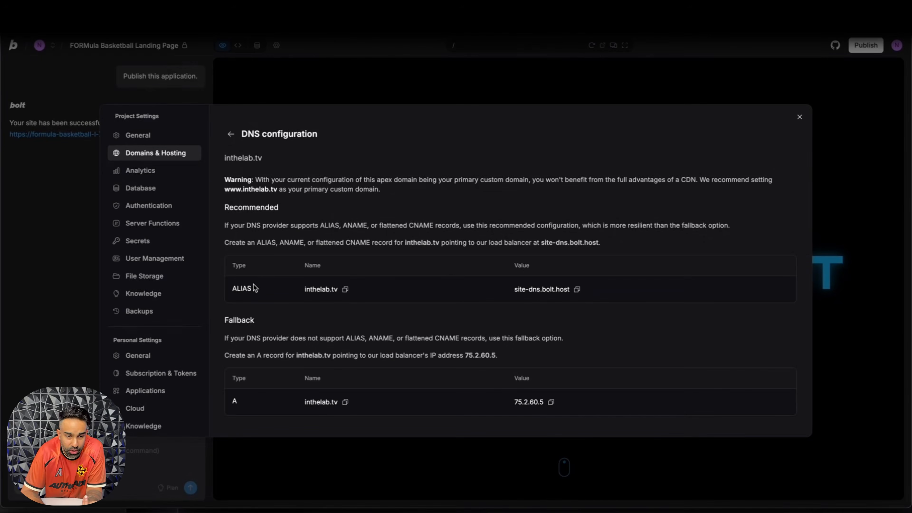
pyautogui.moveTo(255, 288); pyautogui.dragTo(231, 287)
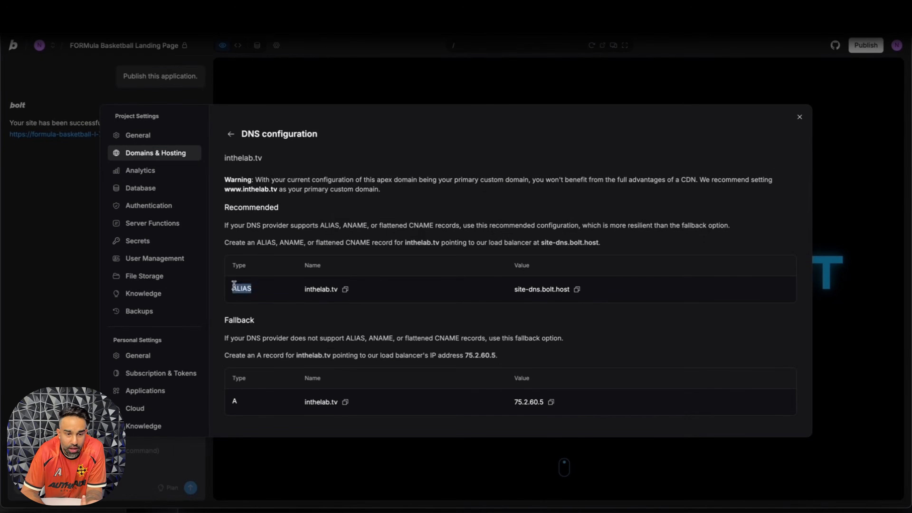
pyautogui.click(233, 287)
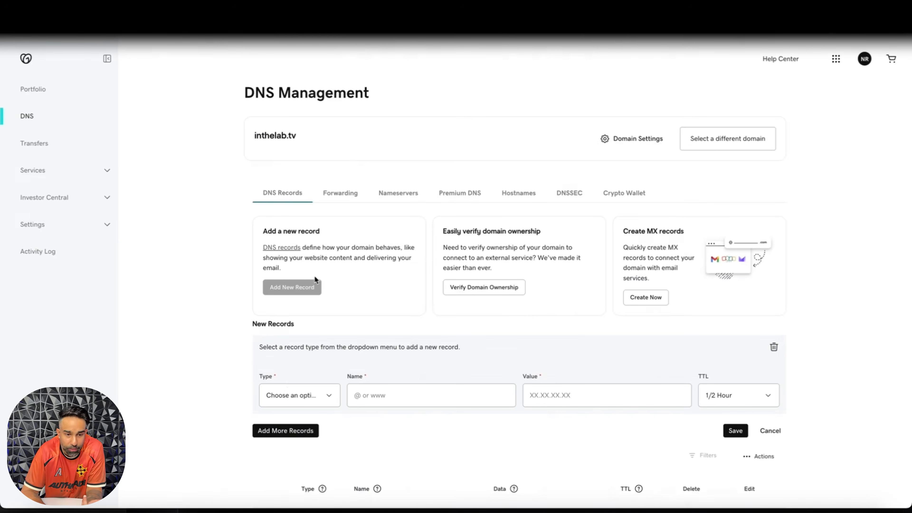
# Step: Switch to GoDaddy and fill in a new CNAME record for inthelab.tv, named inthelab.tv with the value site-dns.bolt.host copied from Bolt
pyautogui.click(300, 395)
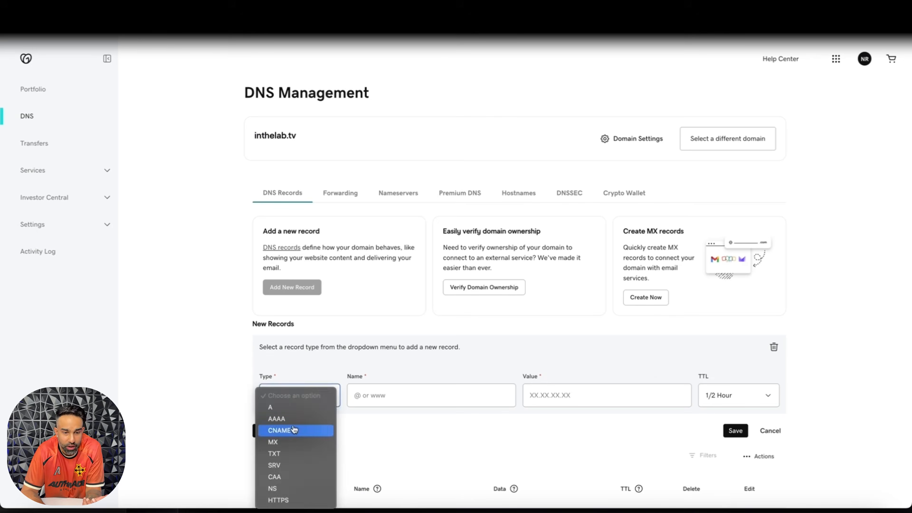
pyautogui.click(287, 432)
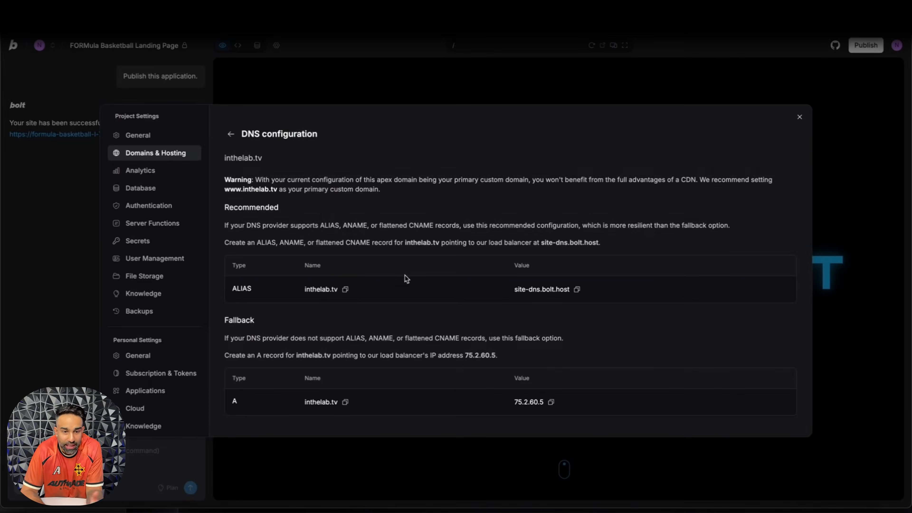
pyautogui.click(345, 289)
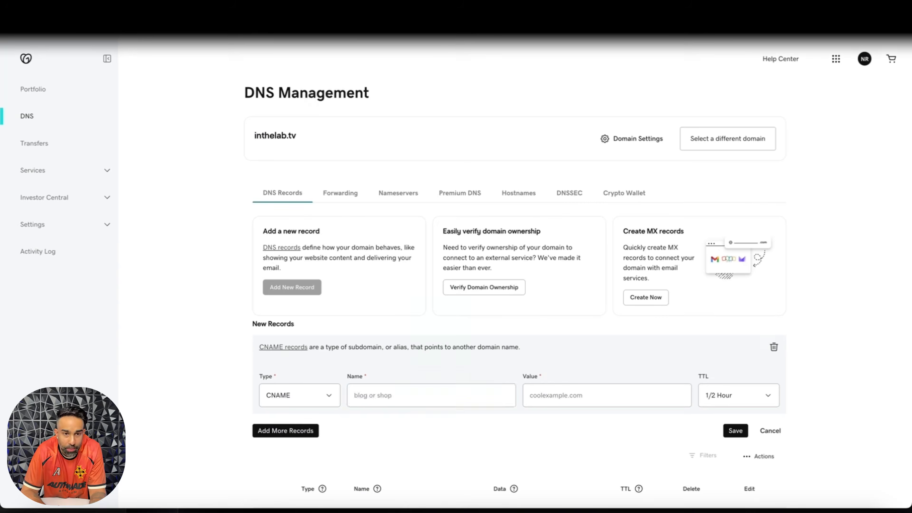
pyautogui.click(378, 391)
pyautogui.hotkey('ctrl', 'v')
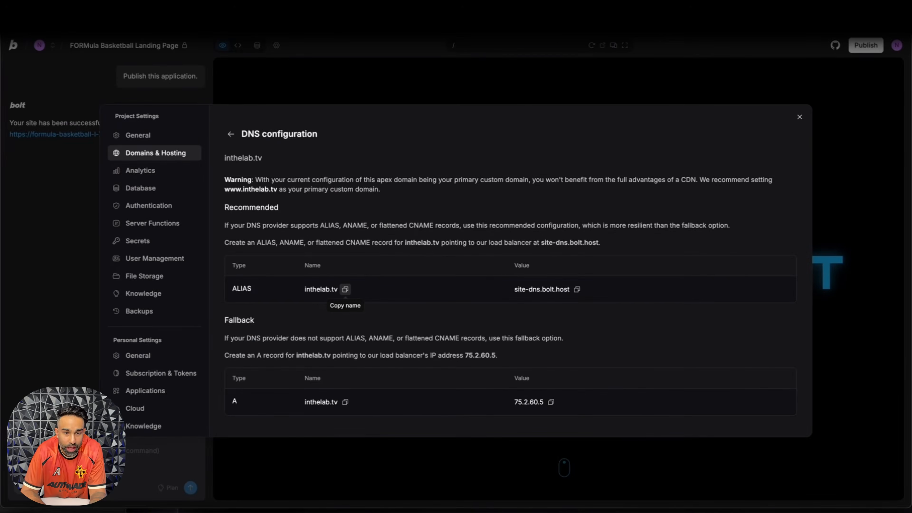
pyautogui.click(577, 289)
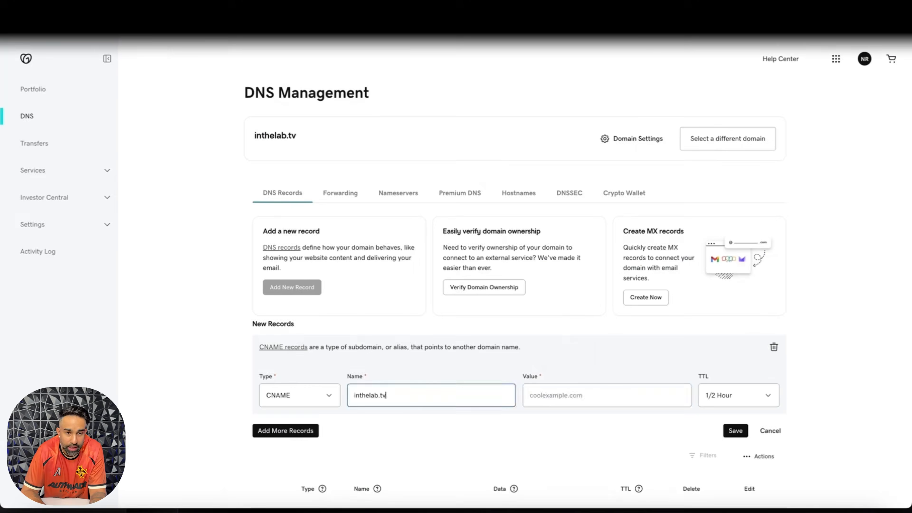
pyautogui.click(525, 393)
pyautogui.hotkey('ctrl', 'v')
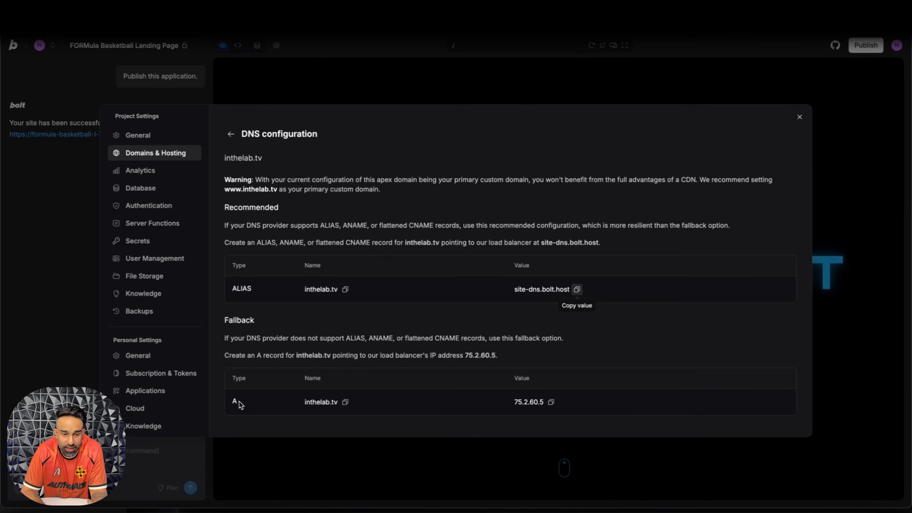
# Step: Return to Bolt, check the fallback A record in the DNS configuration, and close the project settings
pyautogui.moveTo(238, 401); pyautogui.dragTo(265, 404)
pyautogui.click(265, 404)
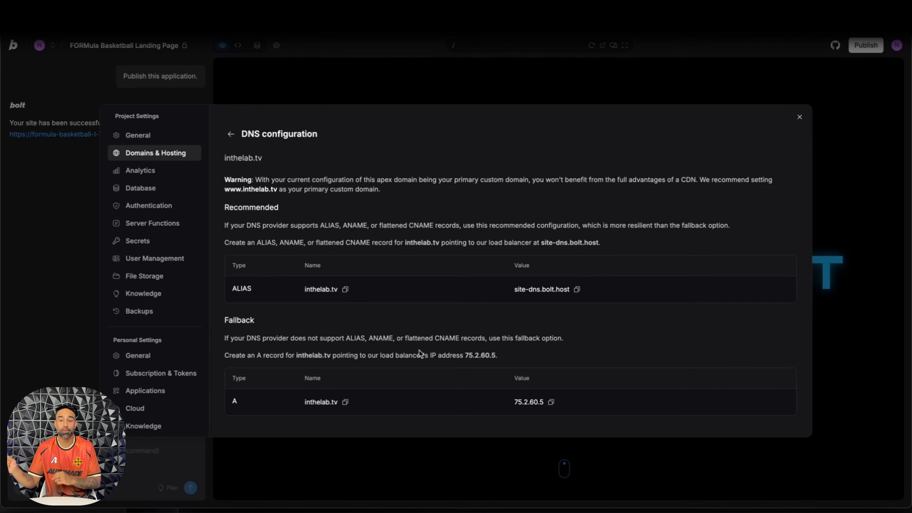
pyautogui.click(231, 134)
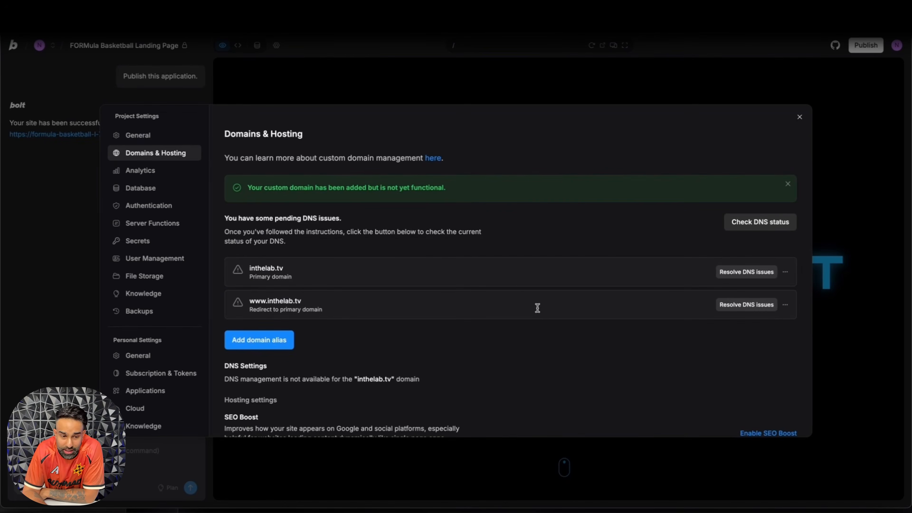
pyautogui.click(799, 117)
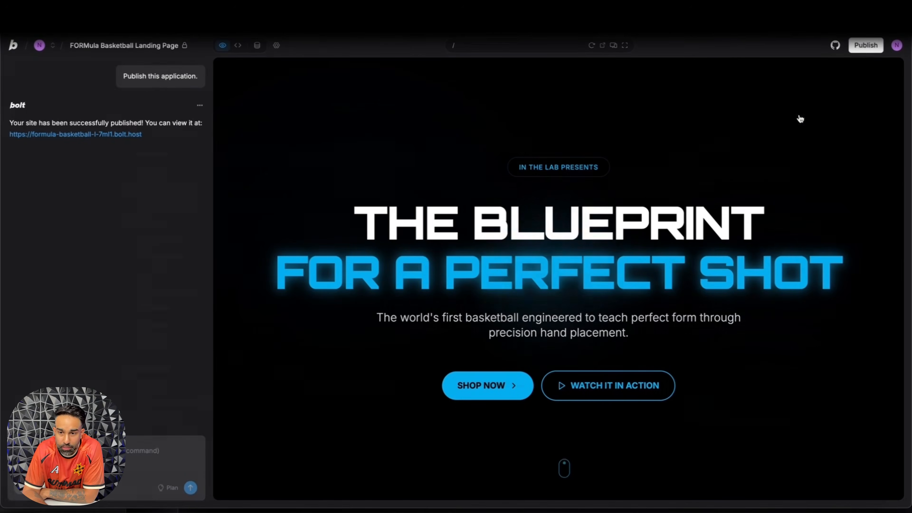
# Step: Copy the custom domain address from the publishing options, then open custom domain management and the actions for the primary domain inthelab.tv
pyautogui.click(864, 50)
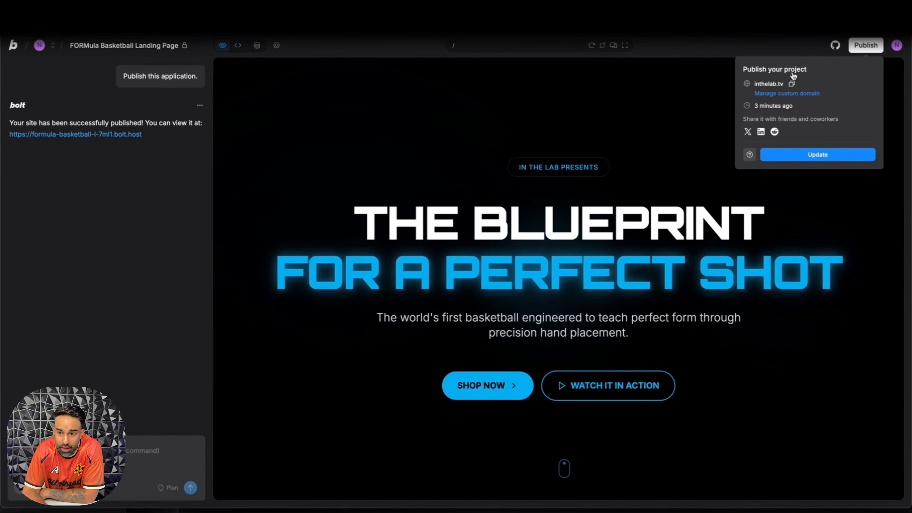
pyautogui.click(792, 84)
pyautogui.click(792, 92)
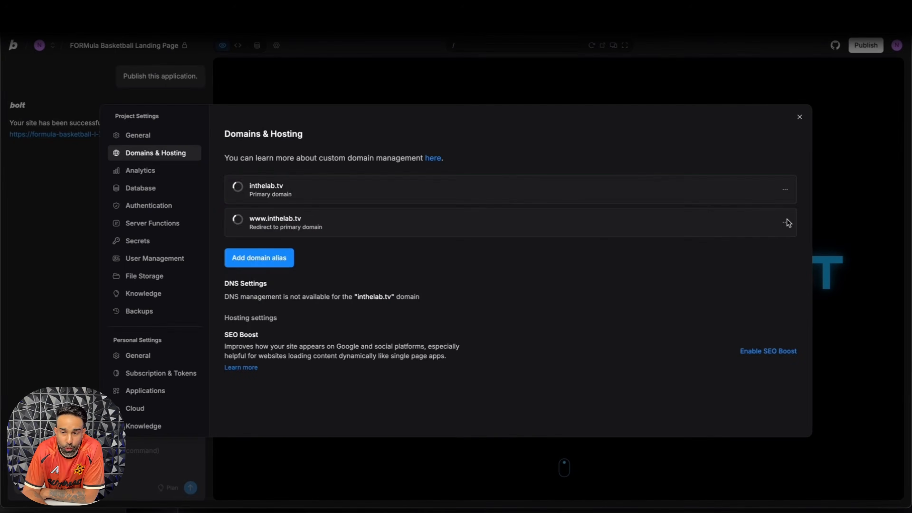
pyautogui.click(785, 272)
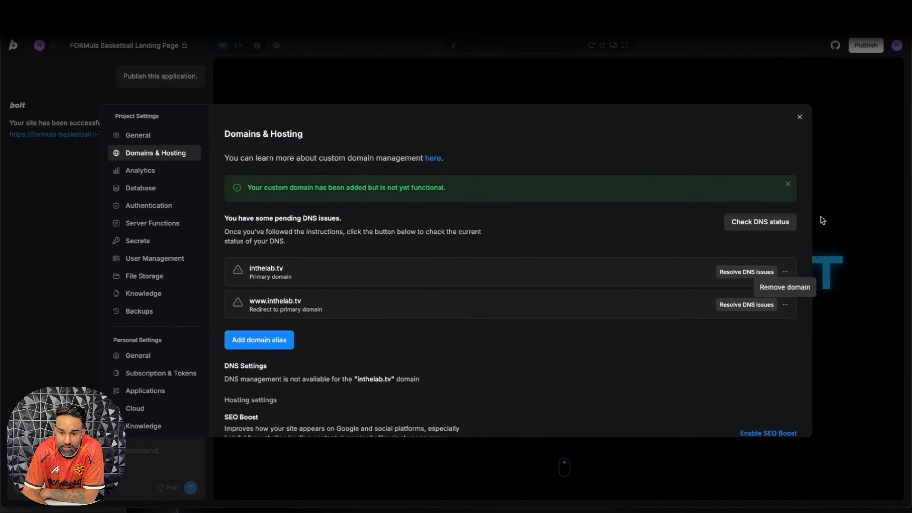
# Step: Remove the primary domain inthelab.tv from the project and confirm the removal
pyautogui.click(772, 287)
pyautogui.click(549, 332)
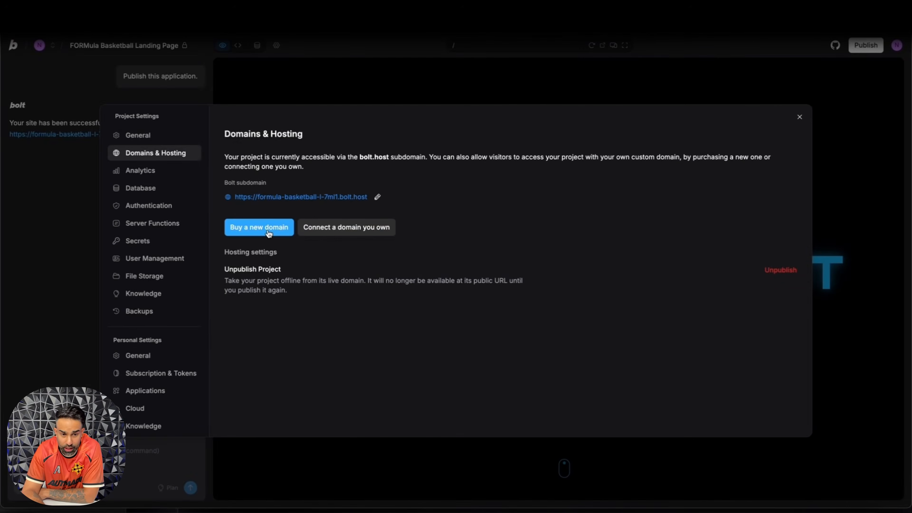
# Step: Search for the new domain formulabasketball101.com among the domains for purchase, then close the project settings
pyautogui.click(268, 230)
pyautogui.click(323, 203)
pyautogui.write('fo')
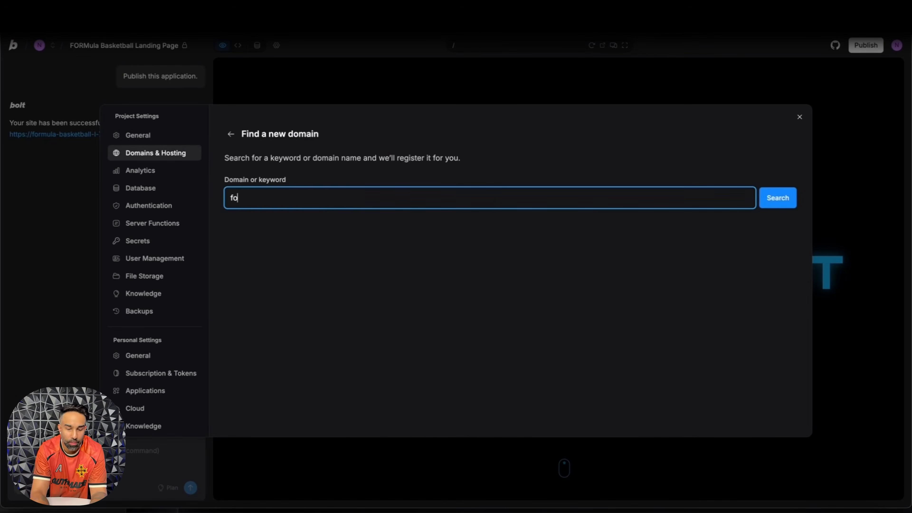
pyautogui.write('rmulabasketball101')
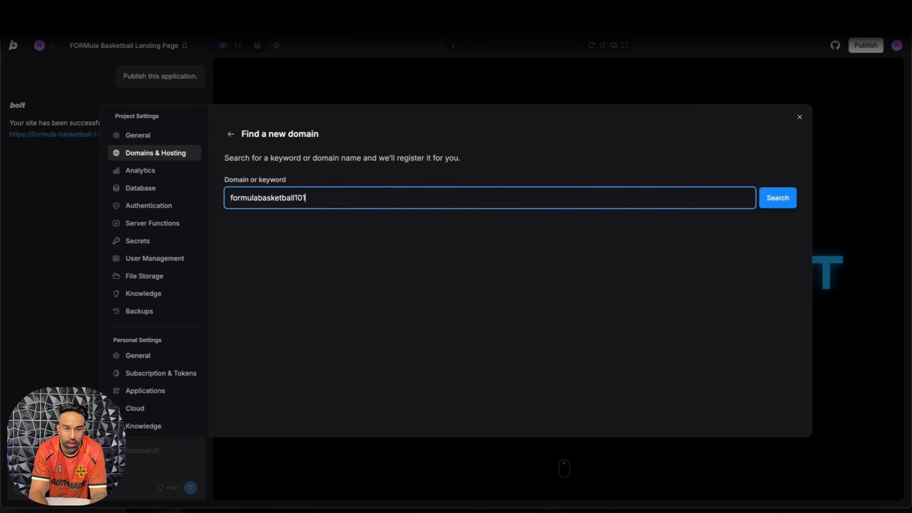
pyautogui.write('.com')
pyautogui.press('Return')
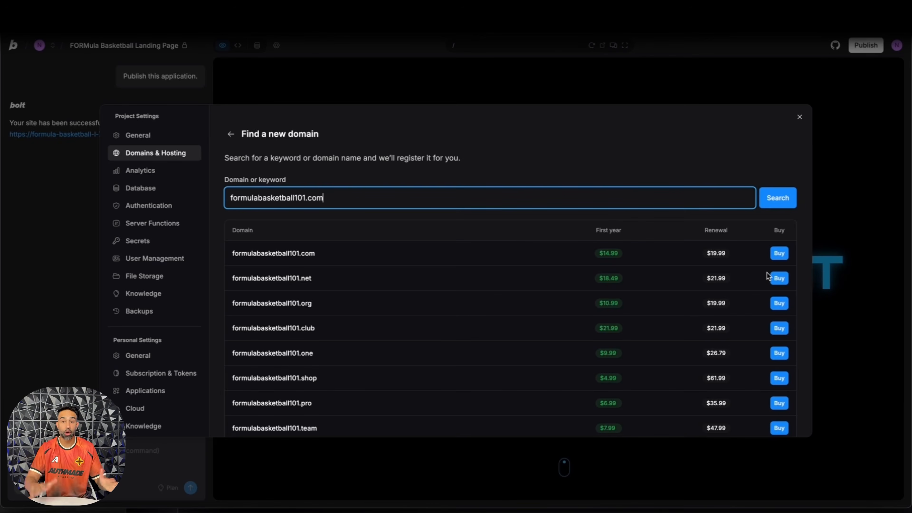
pyautogui.click(581, 88)
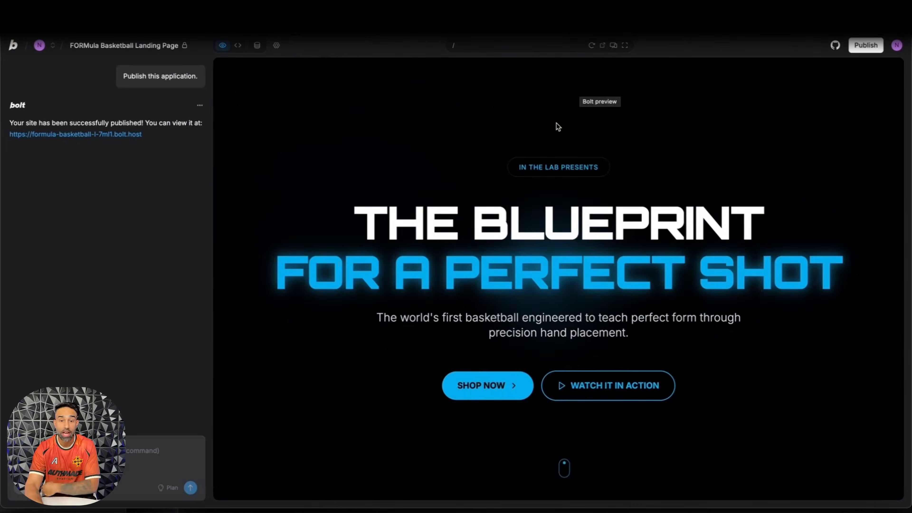
# Step: Review the landing page preview from the hero through the technology, testimonials, How It Works and Built In The Lab sections, ending back at the hero
pyautogui.scroll(-10, 558, 125)
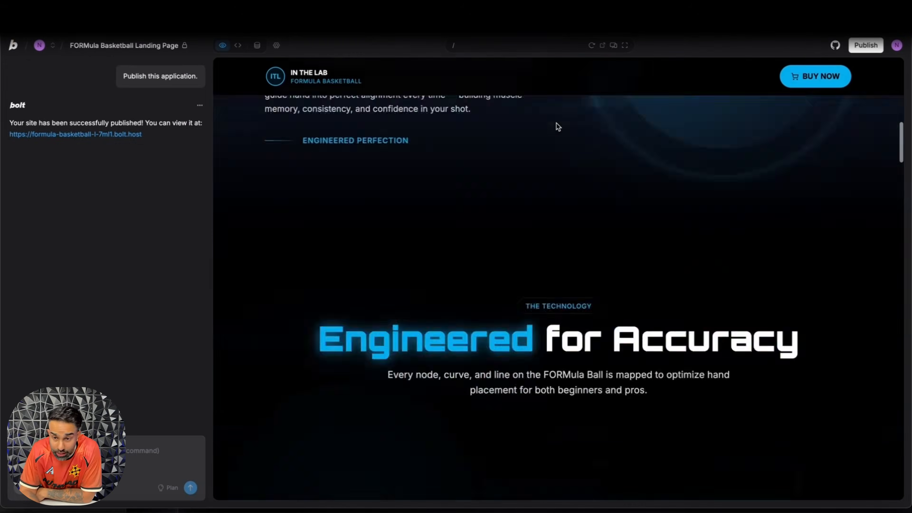
pyautogui.scroll(15, 556, 122)
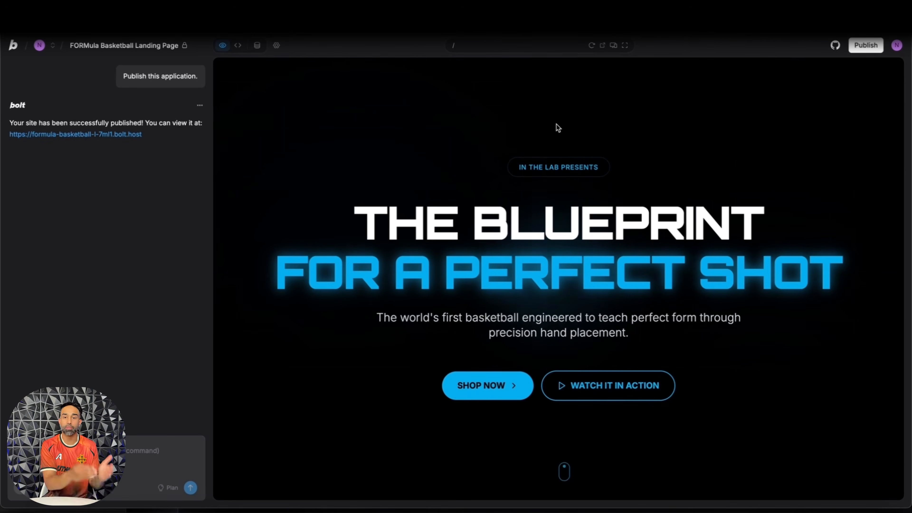
pyautogui.scroll(-20, 556, 124)
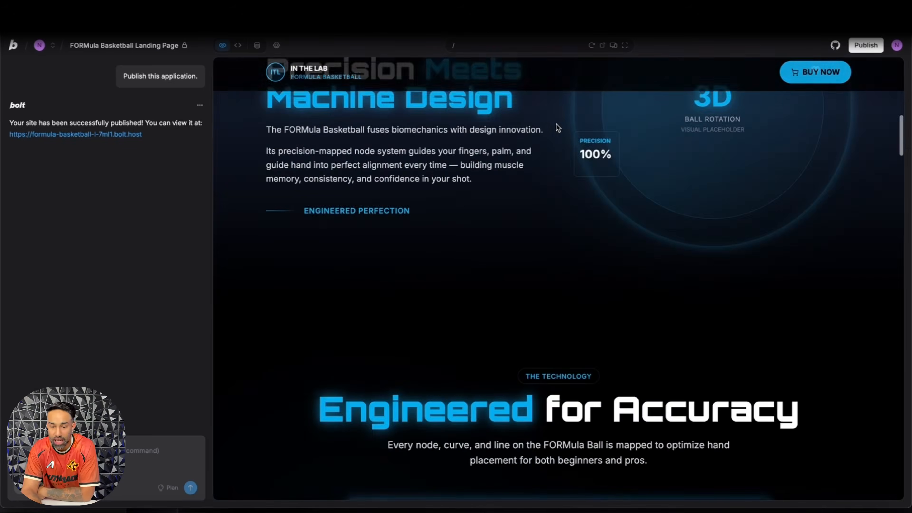
pyautogui.scroll(-20, 552, 139)
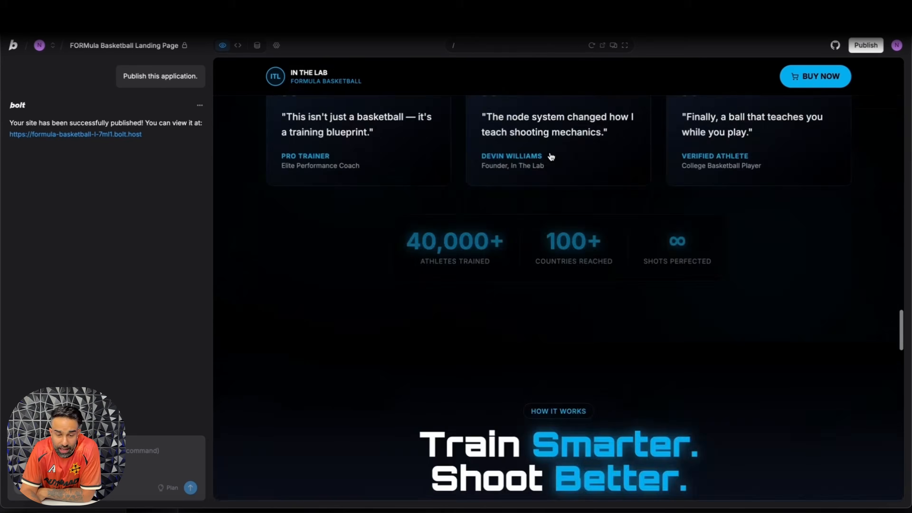
pyautogui.scroll(-1, 551, 153)
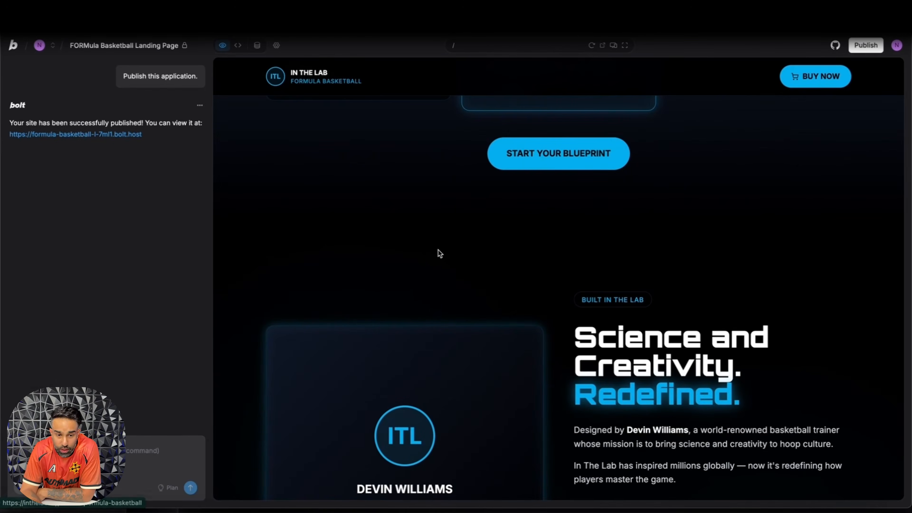
pyautogui.scroll(8, 611, 257)
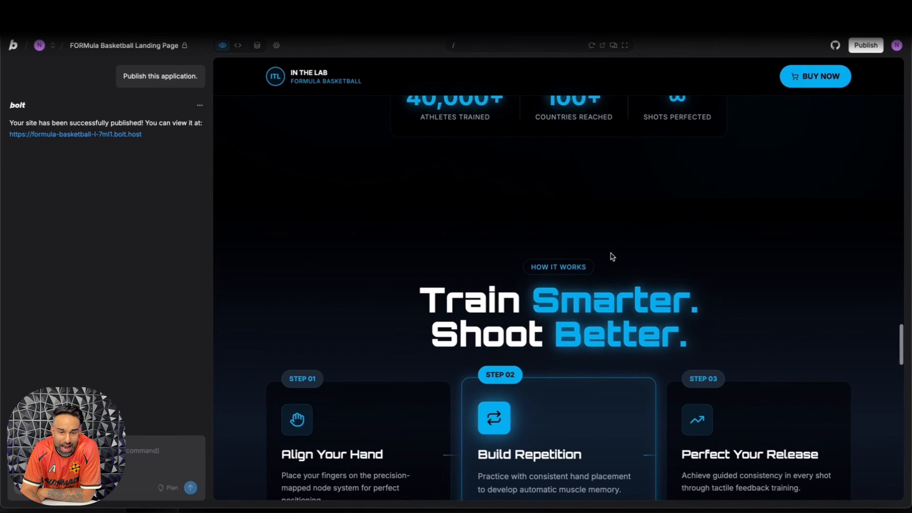
pyautogui.scroll(5, 611, 211)
pyautogui.scroll(8, 679, 212)
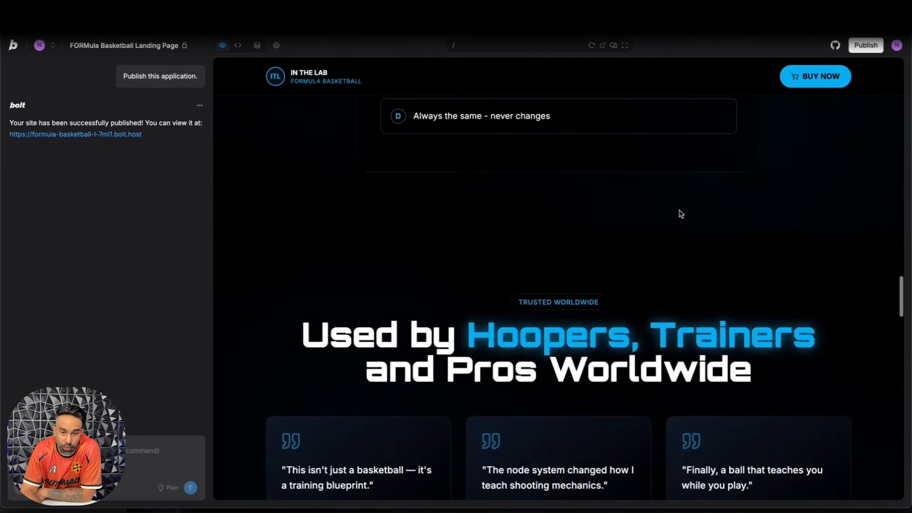
pyautogui.scroll(10, 656, 213)
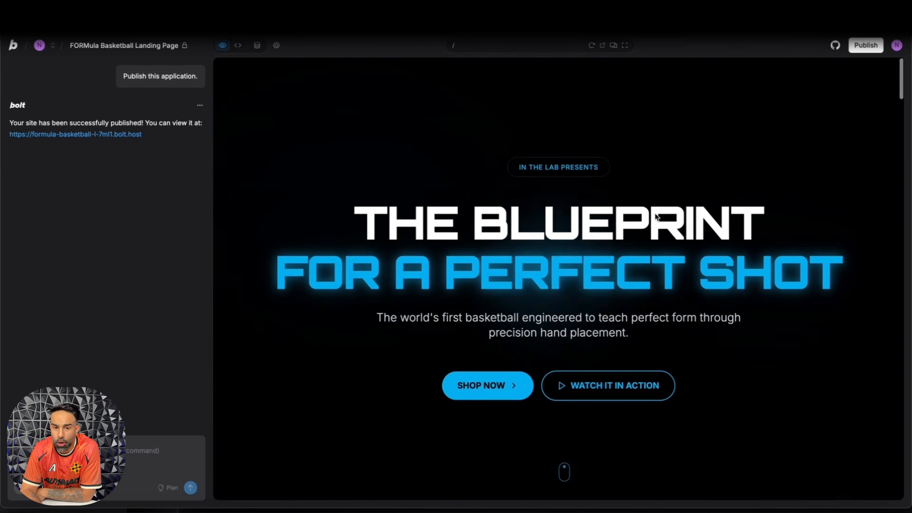